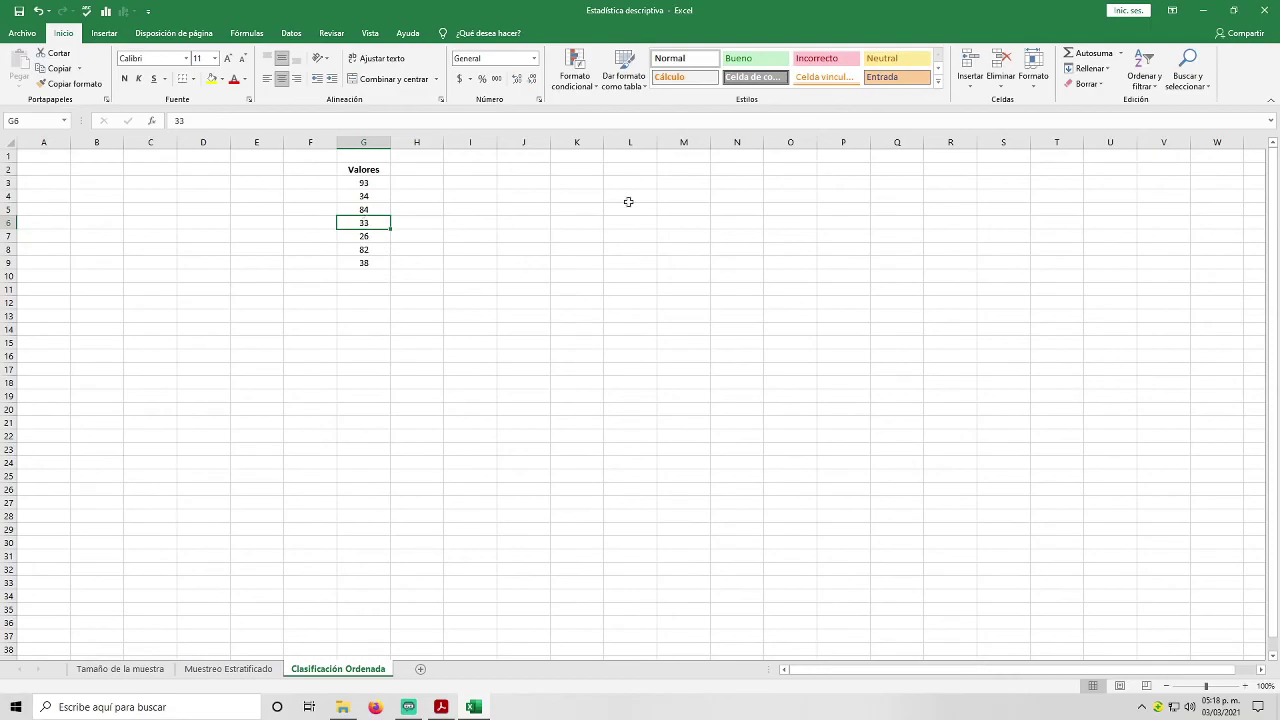
Step: Sort the Valores column by cell values from smallest to largest, treating the first row as a header
{"action": "left_click", "coordinate": [1146, 80]}
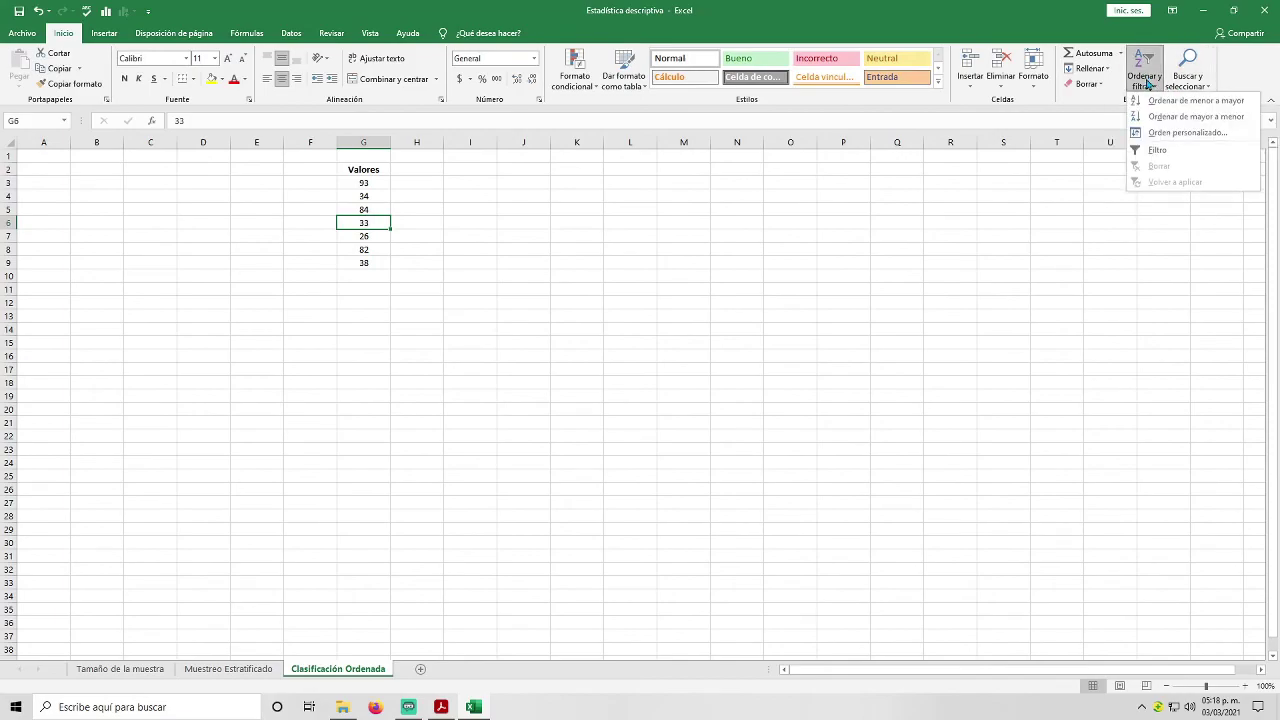
{"action": "left_click", "coordinate": [1190, 133]}
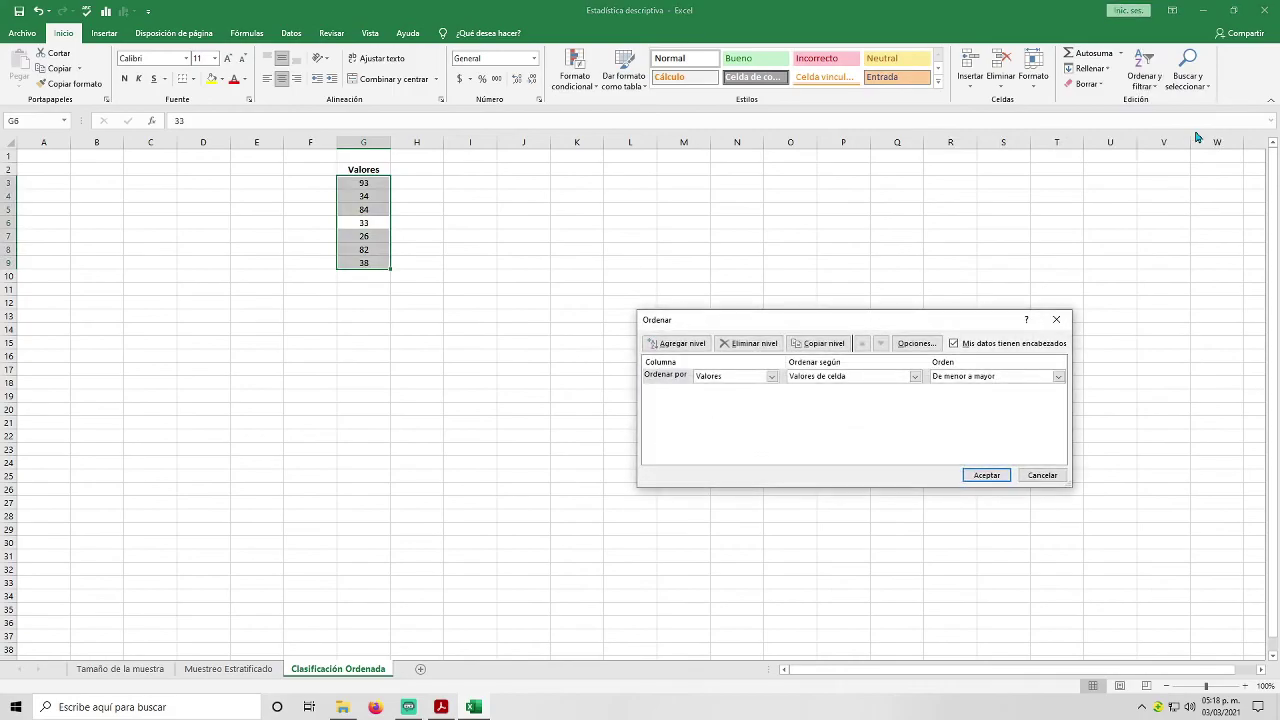
{"action": "left_click", "coordinate": [772, 380]}
{"action": "left_click", "coordinate": [772, 381]}
{"action": "left_click", "coordinate": [916, 380]}
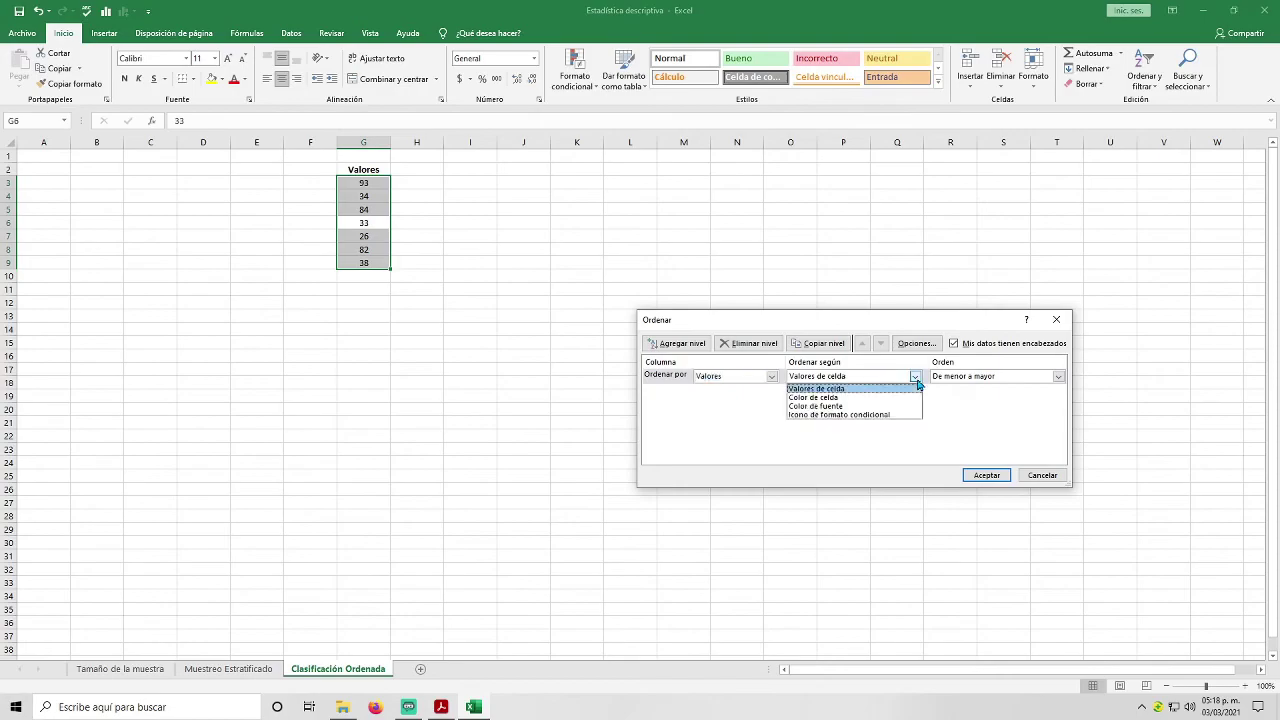
{"action": "left_click", "coordinate": [917, 382]}
{"action": "left_click", "coordinate": [1057, 378]}
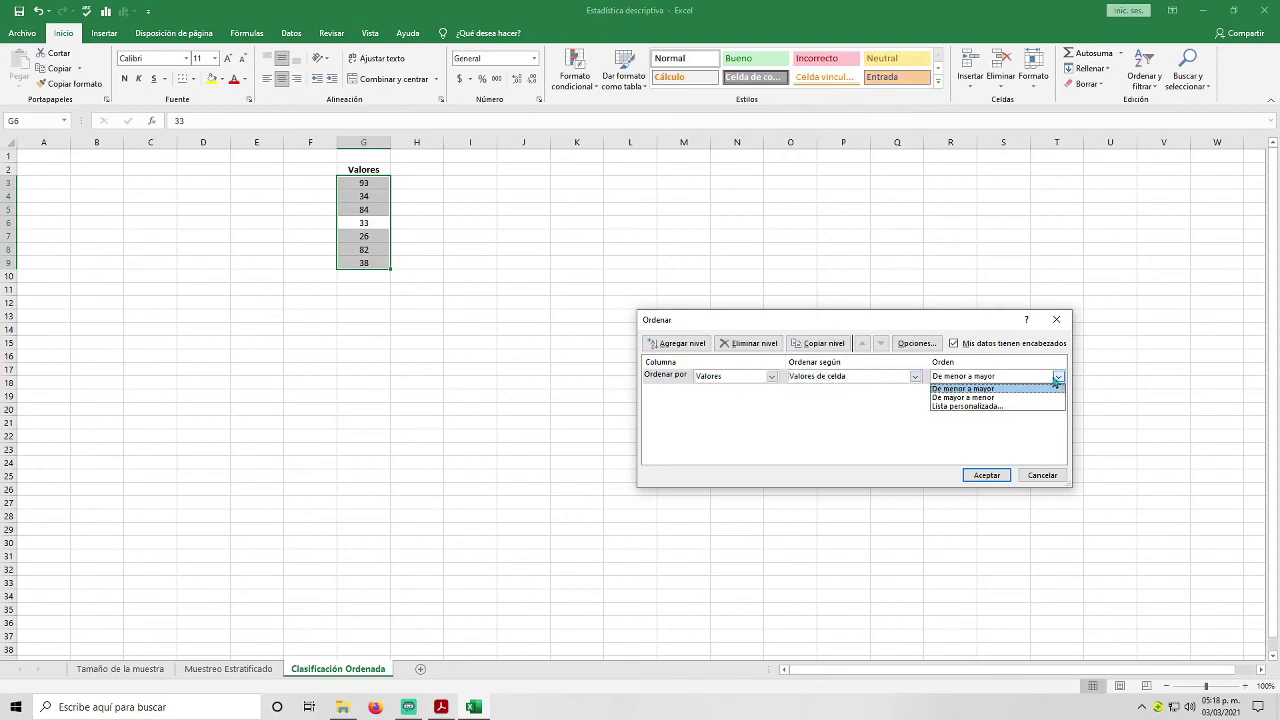
{"action": "left_click", "coordinate": [979, 389]}
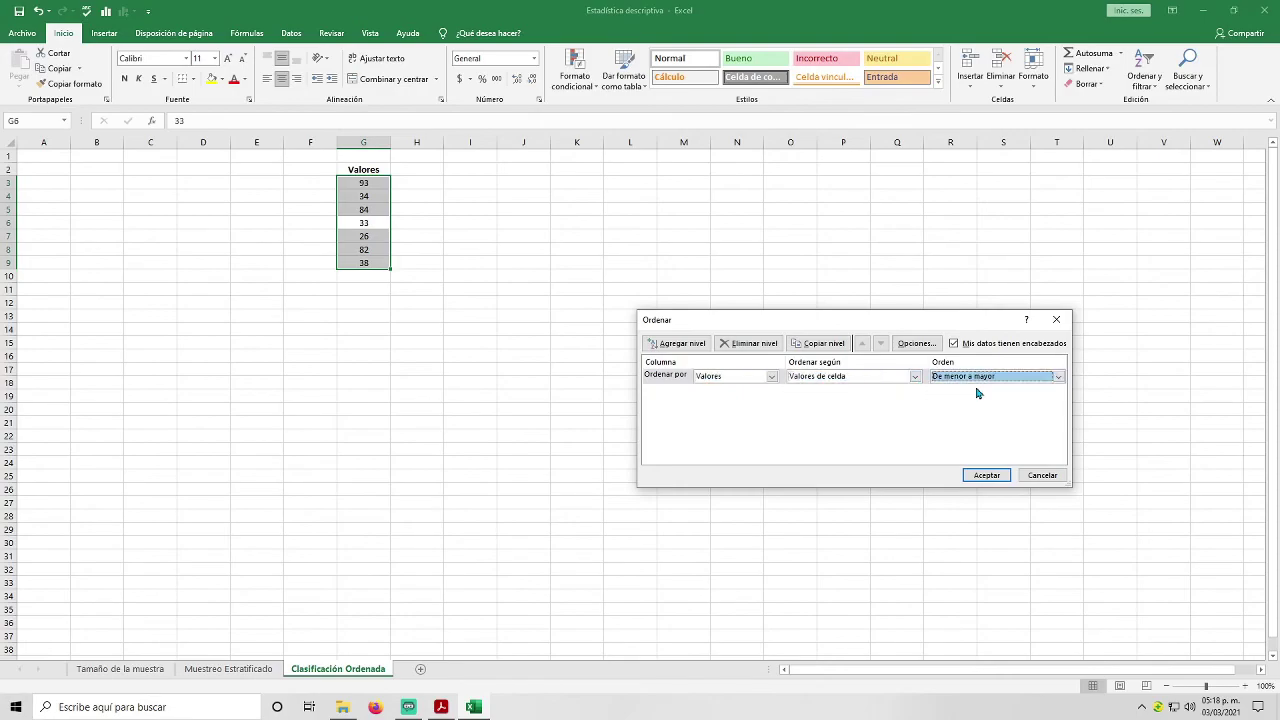
{"action": "left_click", "coordinate": [987, 476]}
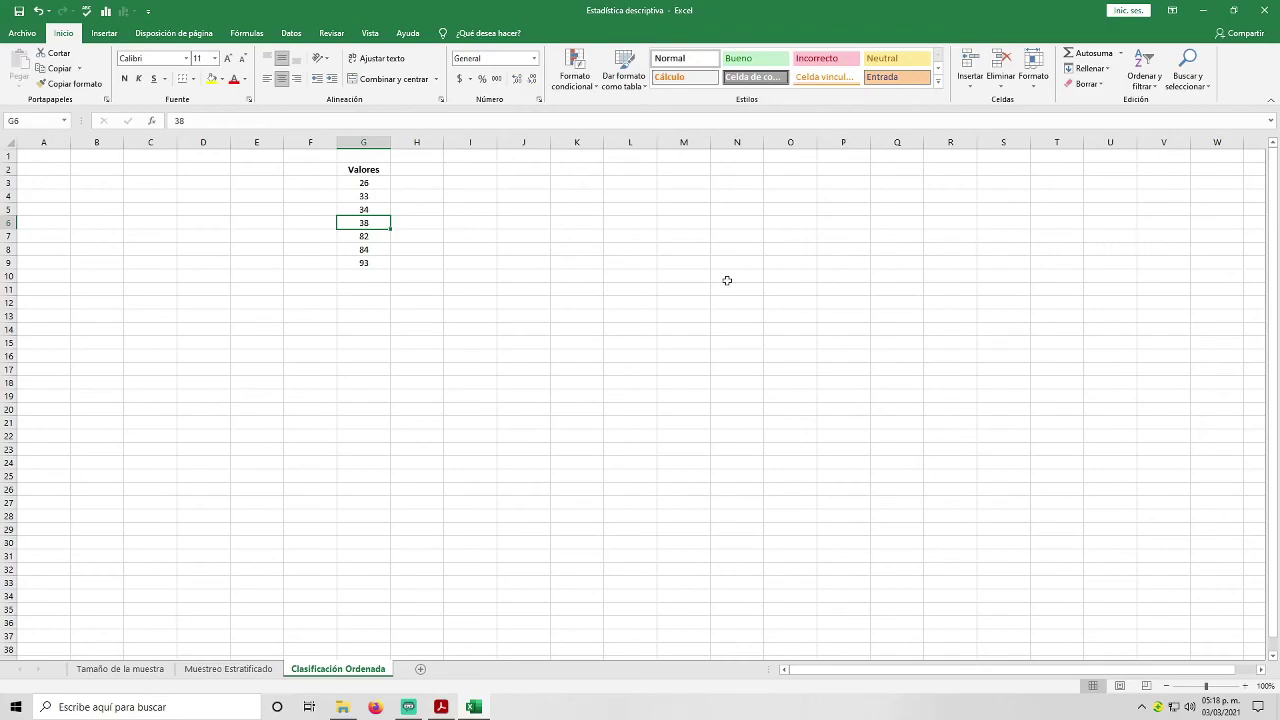
Step: Calculate the maximum of the Valores data in cell I3 with =MAX(G3:G9)
{"action": "left_click", "coordinate": [466, 192]}
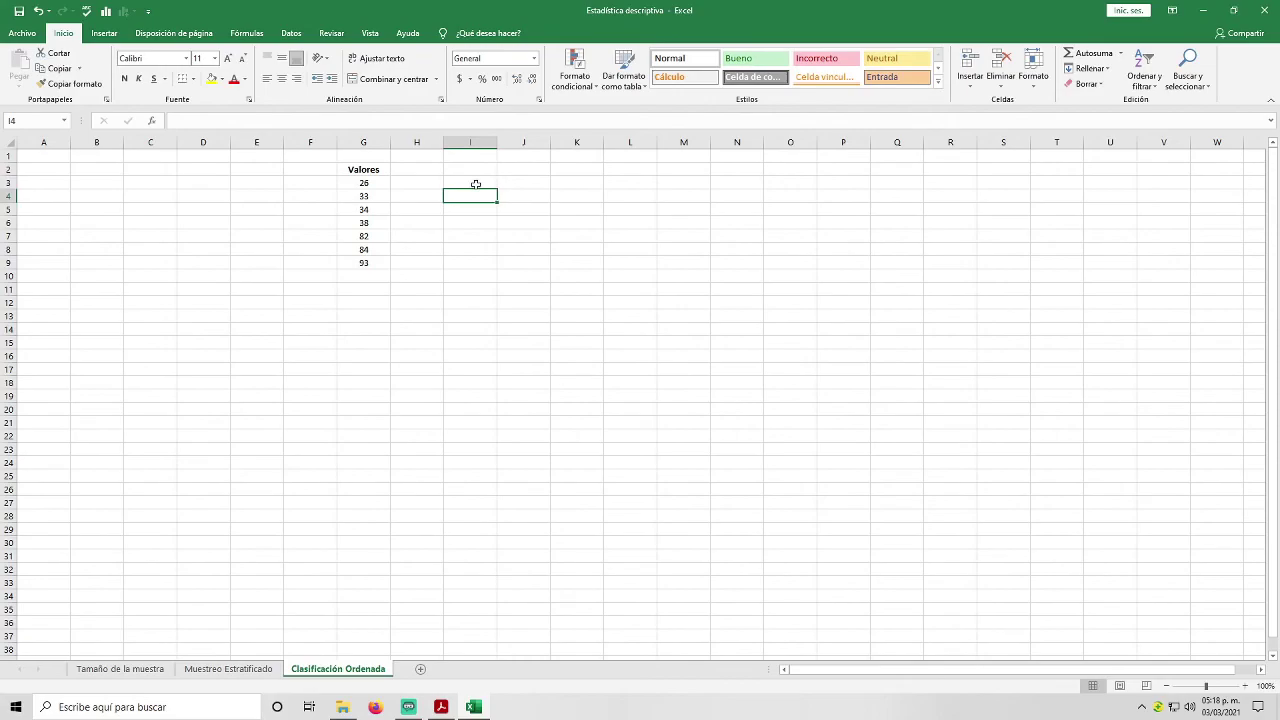
{"action": "left_click", "coordinate": [476, 184]}
{"action": "type", "text": "="}
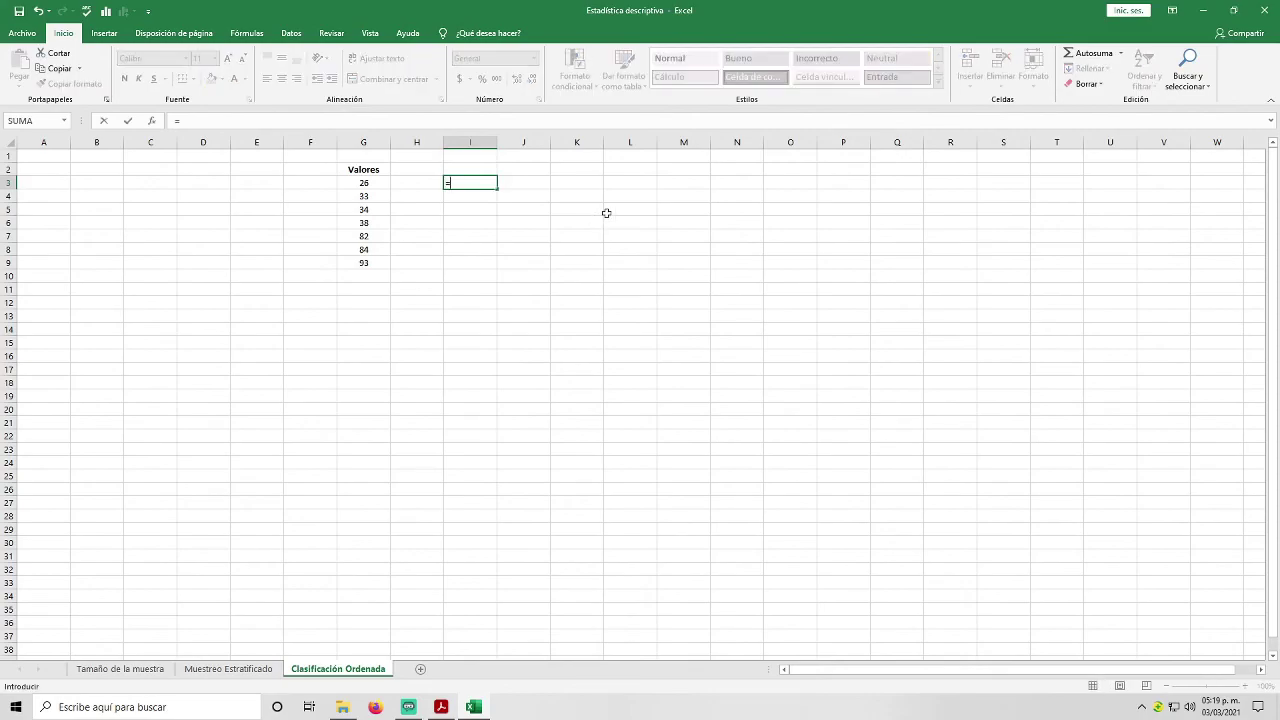
{"action": "type", "text": "max"}
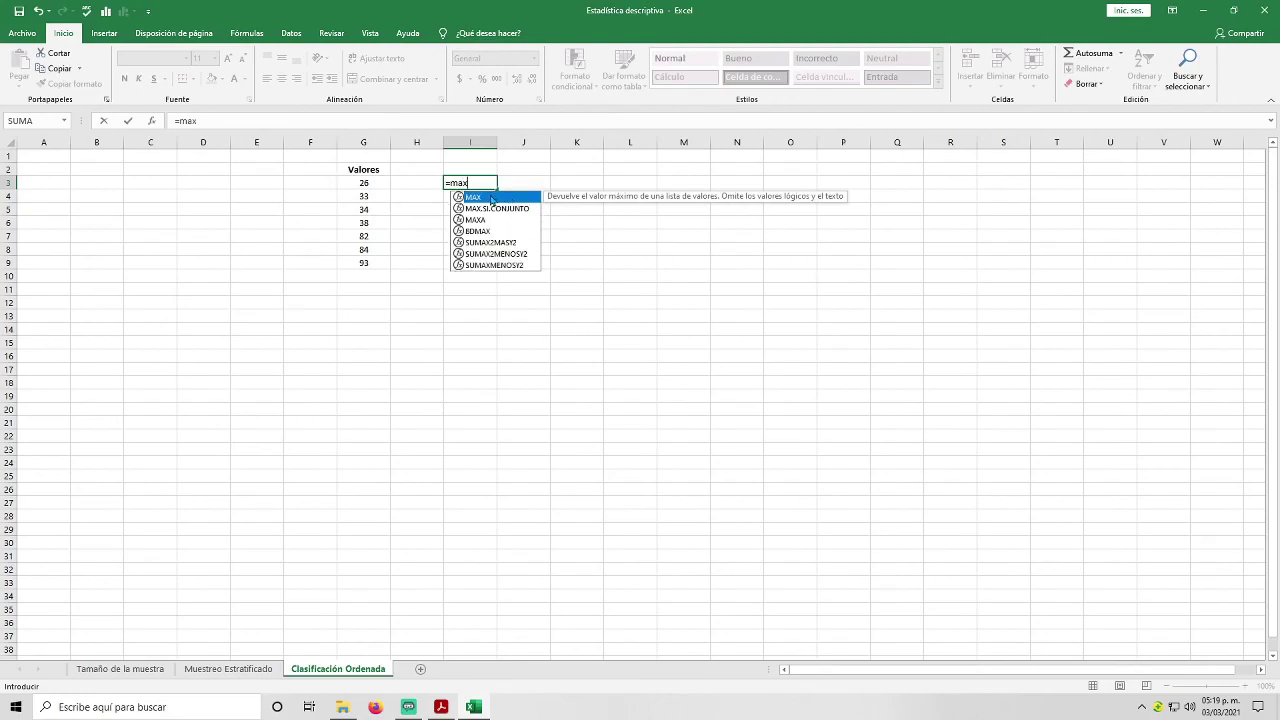
{"action": "double_click", "coordinate": [491, 197]}
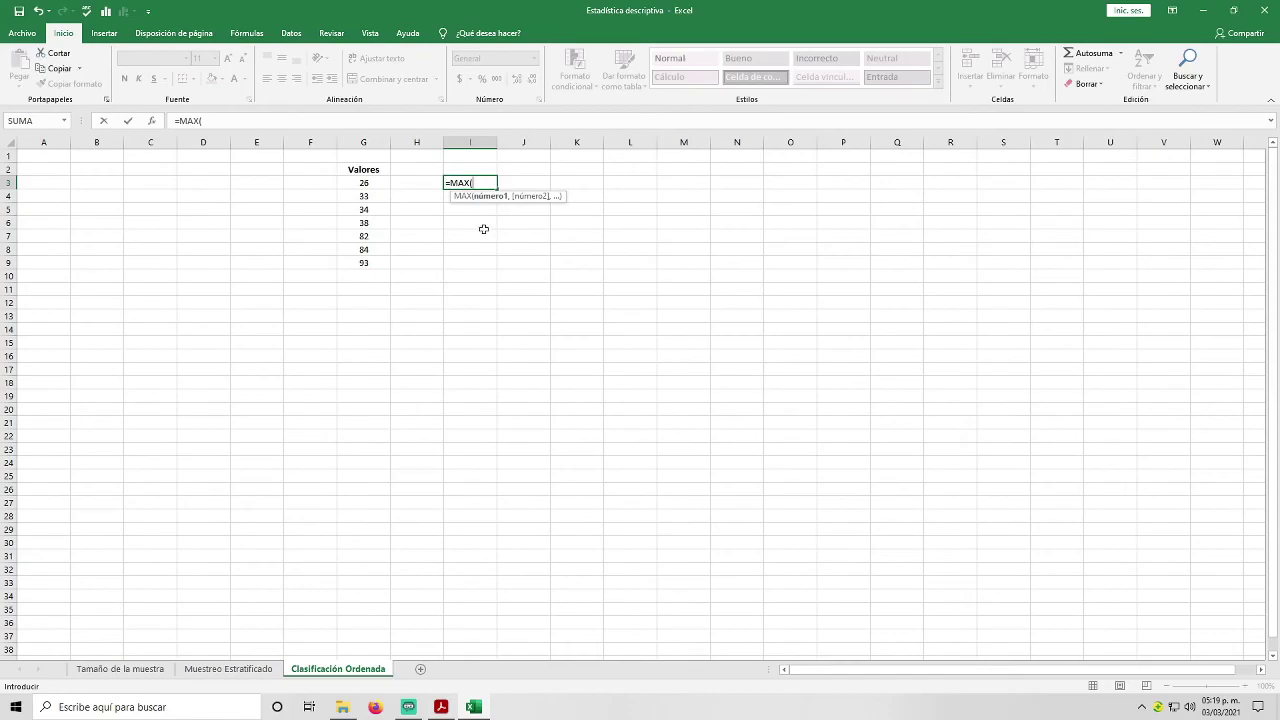
{"action": "left_click_drag", "start_coordinate": [366, 184], "coordinate": [366, 264]}
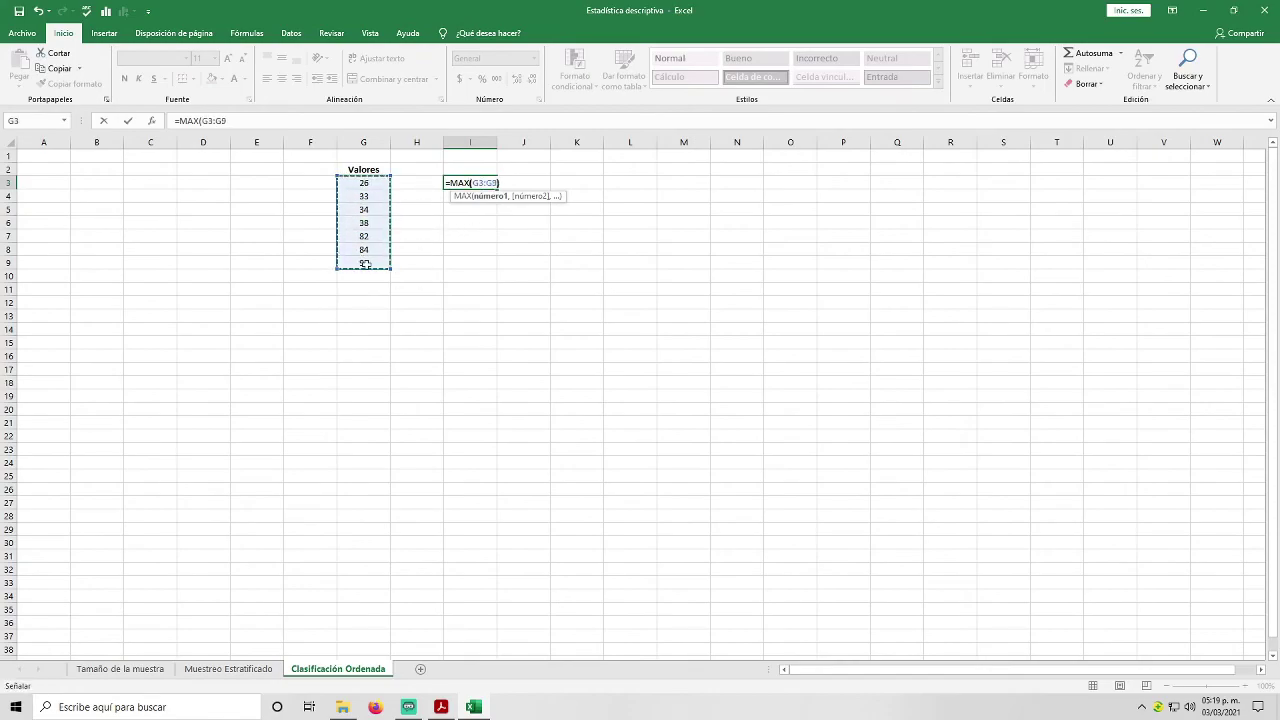
{"action": "type", "text": ")"}
{"action": "key", "text": "Return"}
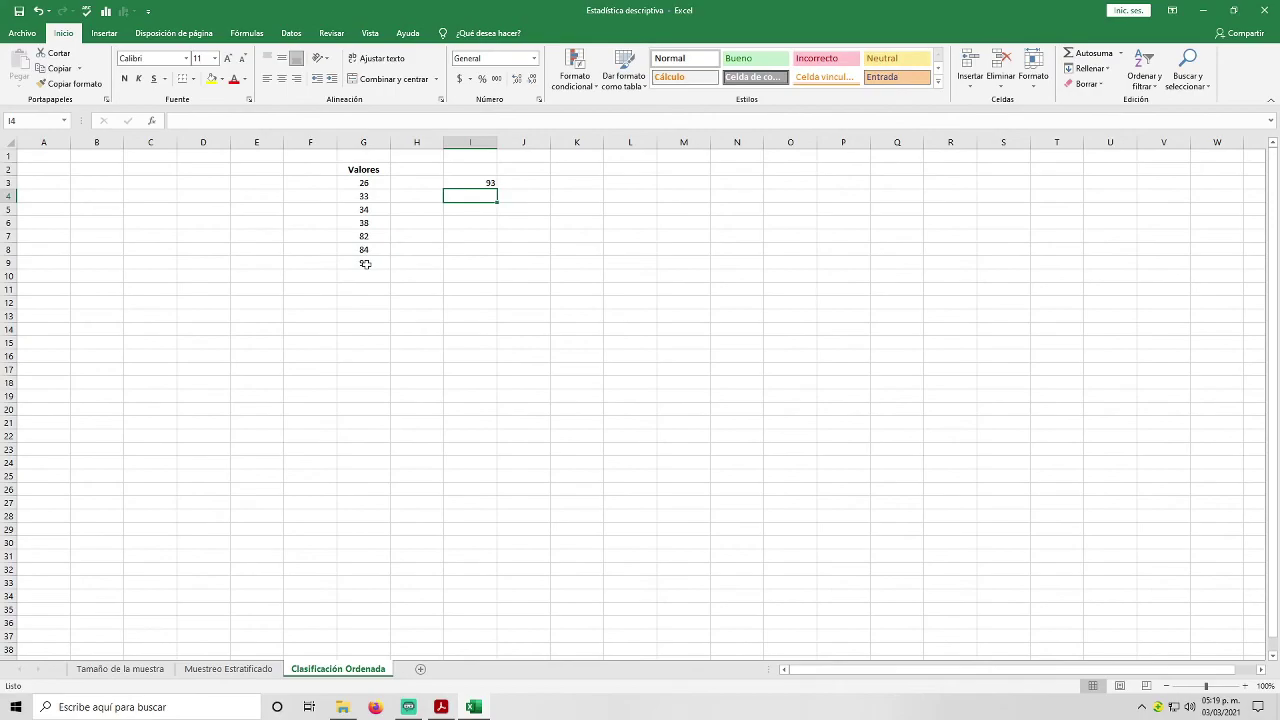
Step: Calculate the minimum of the Valores data in cell I4 with =MIN(G3:G9)
{"action": "type", "text": "="}
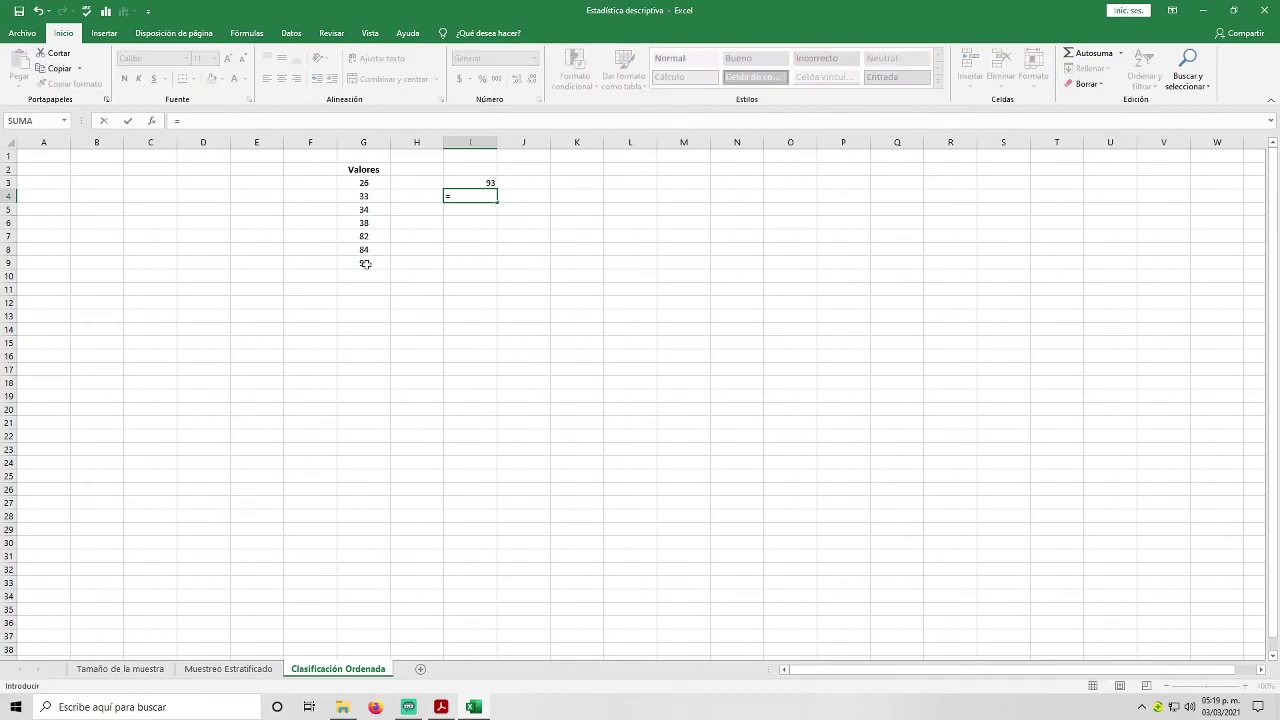
{"action": "type", "text": "min"}
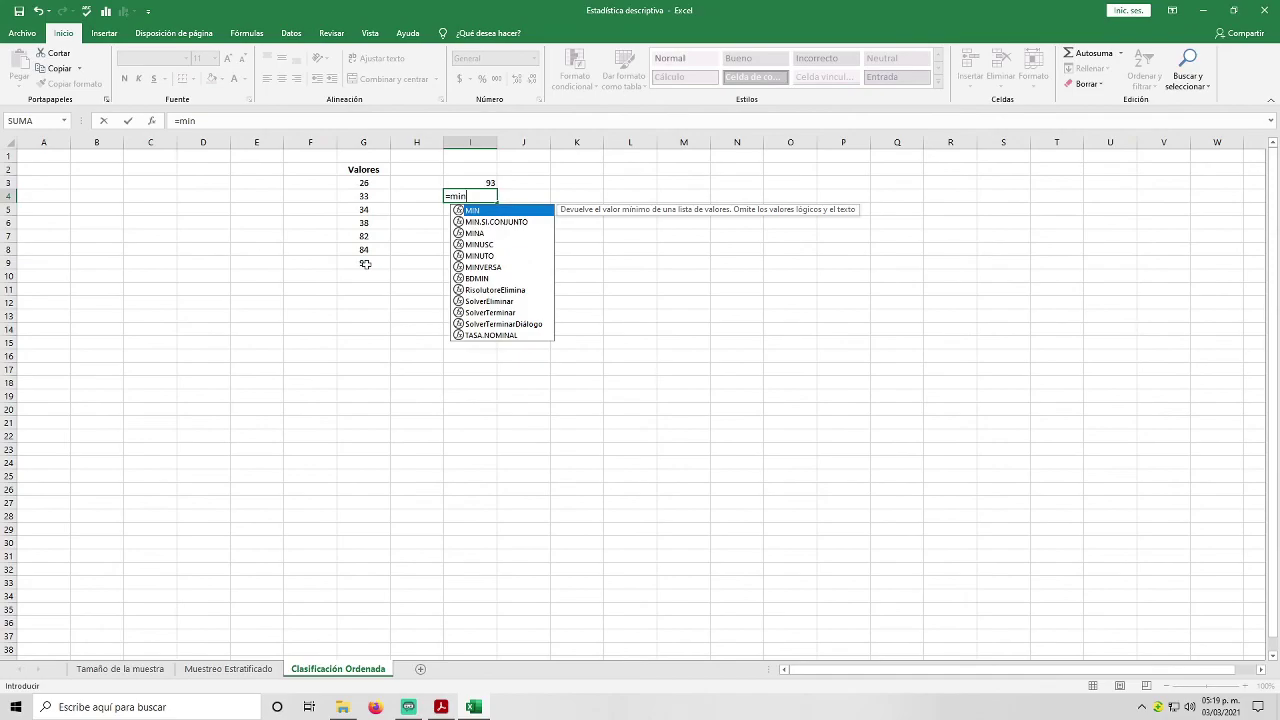
{"action": "double_click", "coordinate": [491, 212]}
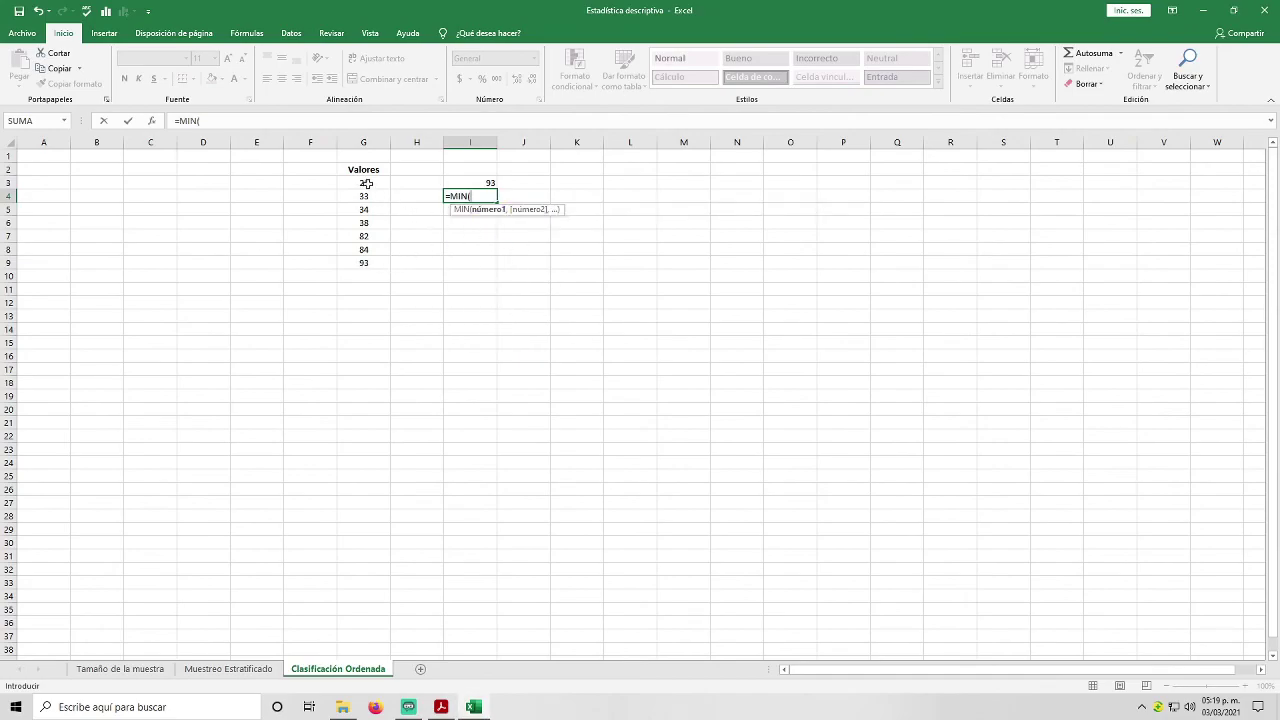
{"action": "left_click_drag", "start_coordinate": [366, 183], "coordinate": [369, 268]}
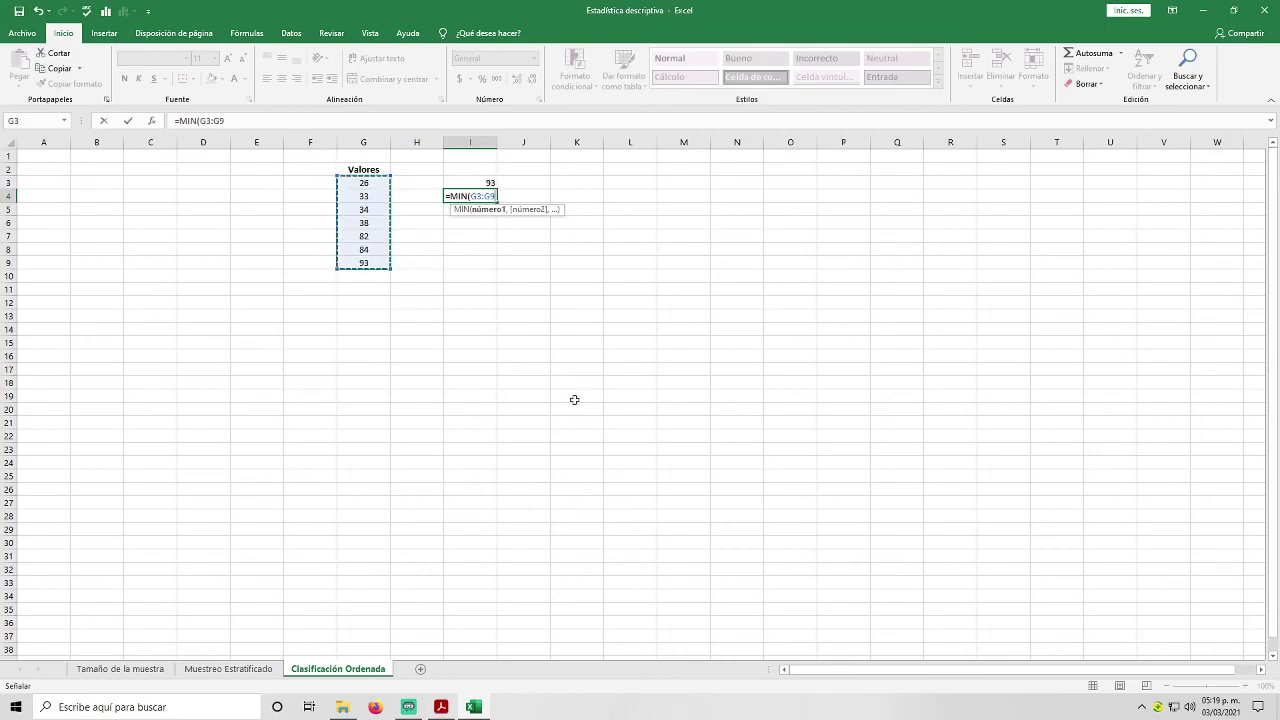
{"action": "type", "text": ")"}
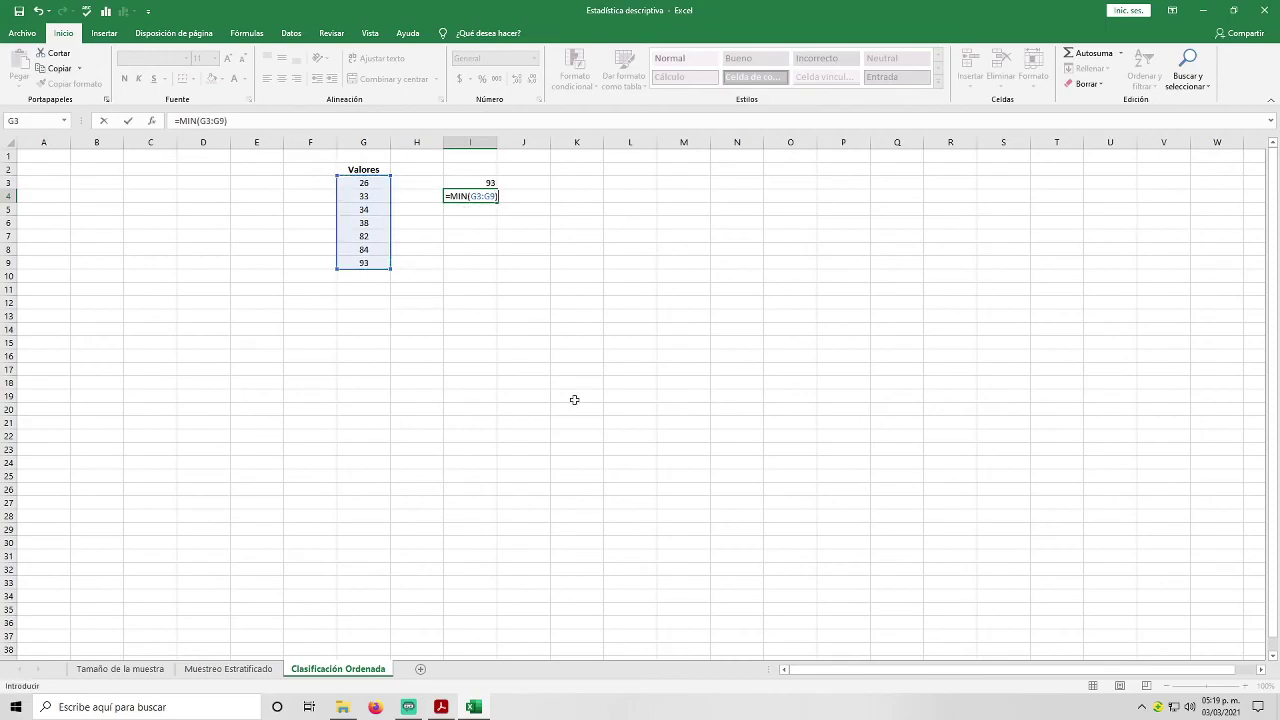
{"action": "key", "text": "Return"}
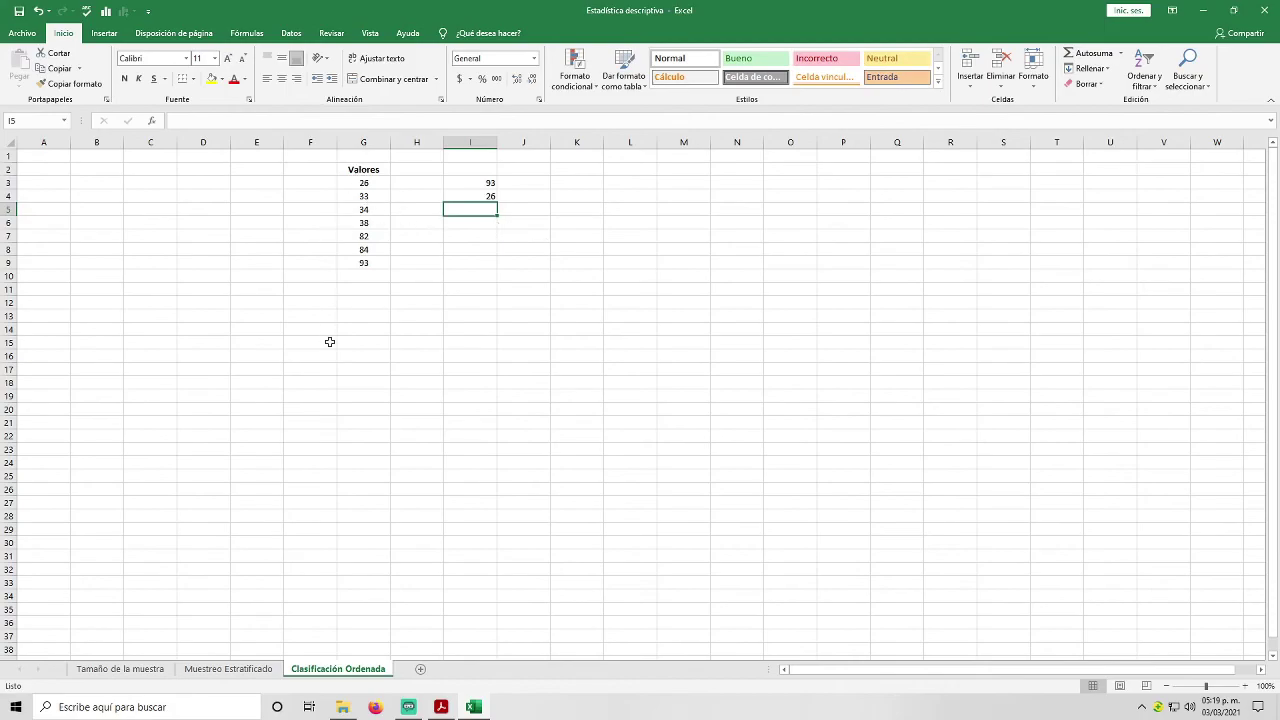
Step: Count the numeric entries of the Valores data in cell I5 with =CONTAR(G3:G9)
{"action": "type", "text": "="}
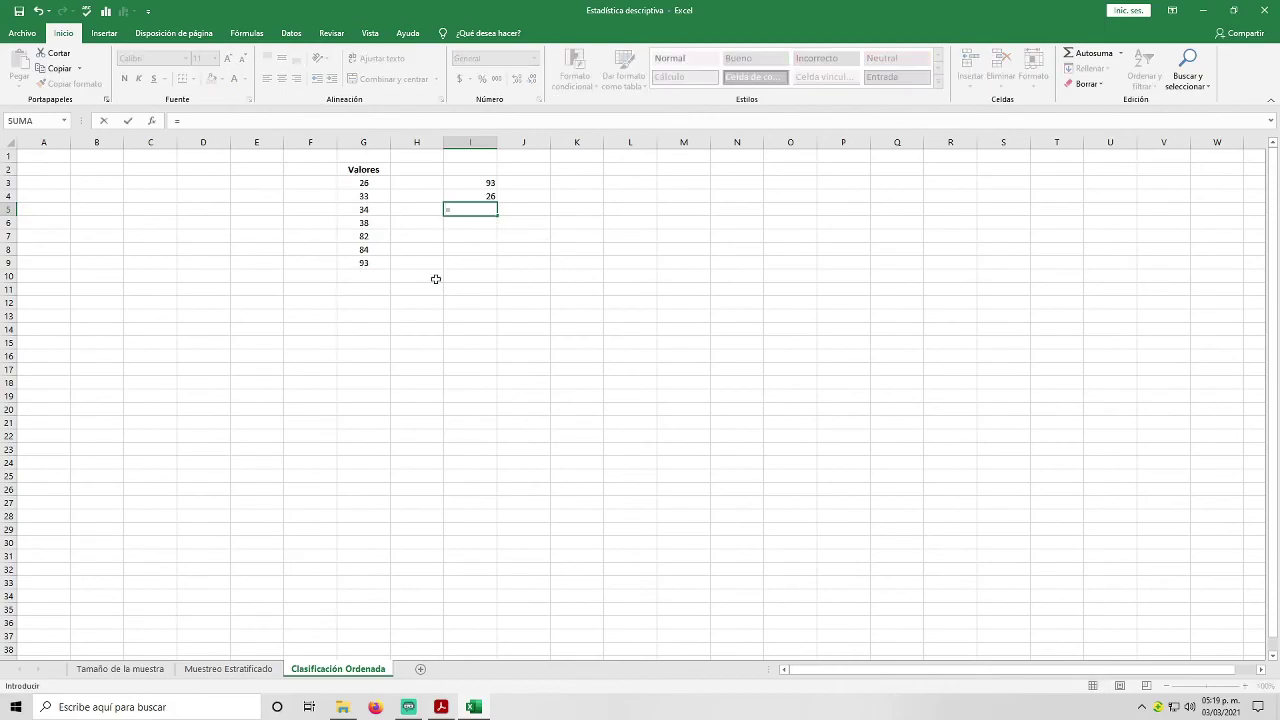
{"action": "type", "text": "contar"}
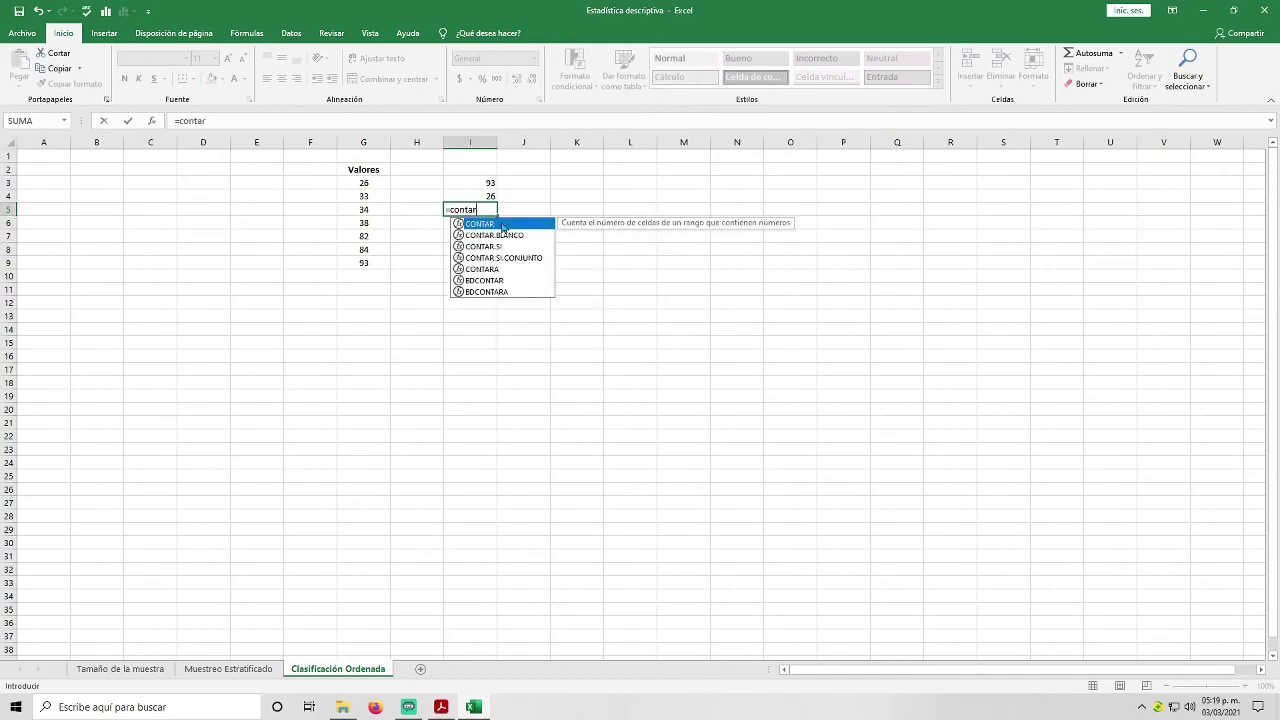
{"action": "key", "text": "Tab"}
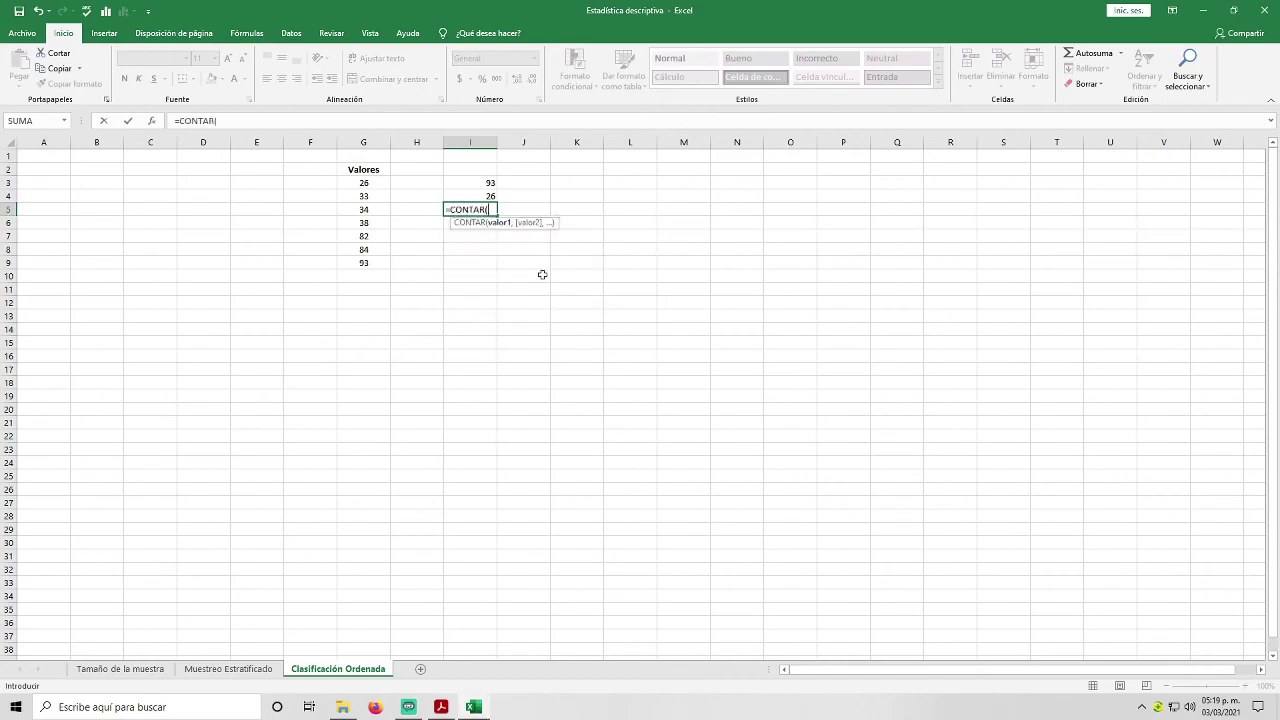
{"action": "left_click_drag", "start_coordinate": [366, 182], "coordinate": [366, 262]}
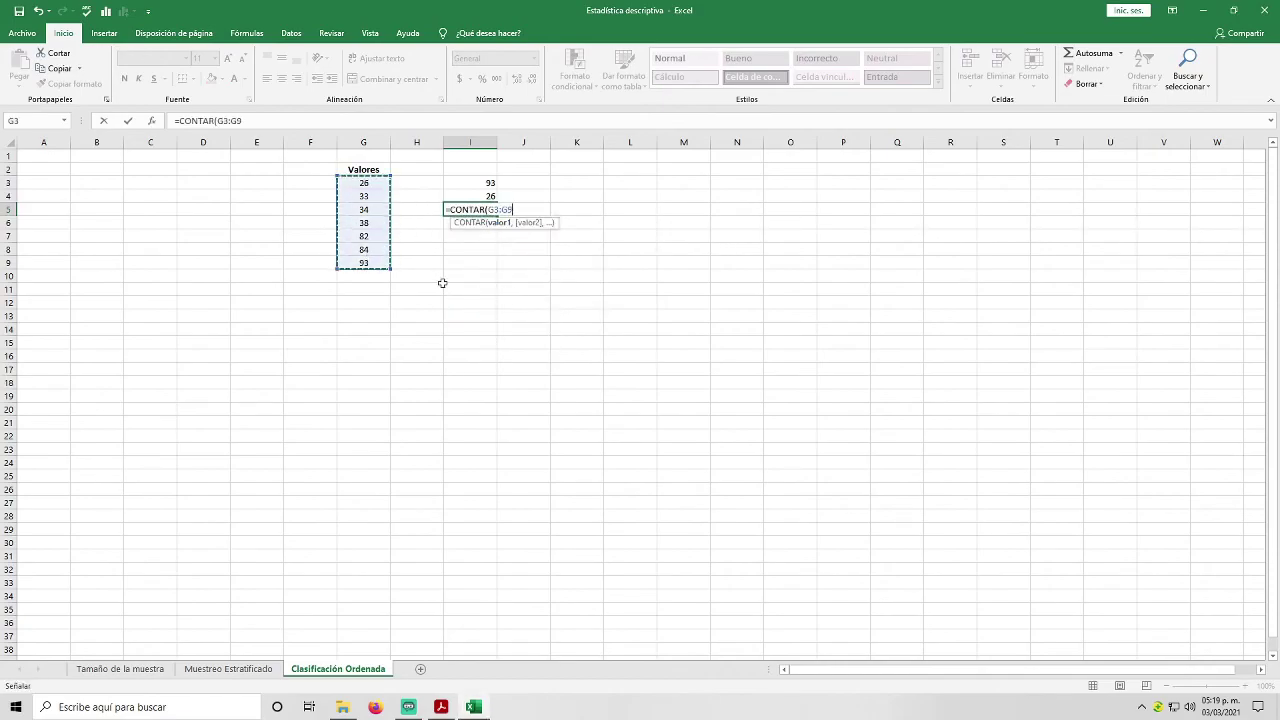
{"action": "type", "text": ")"}
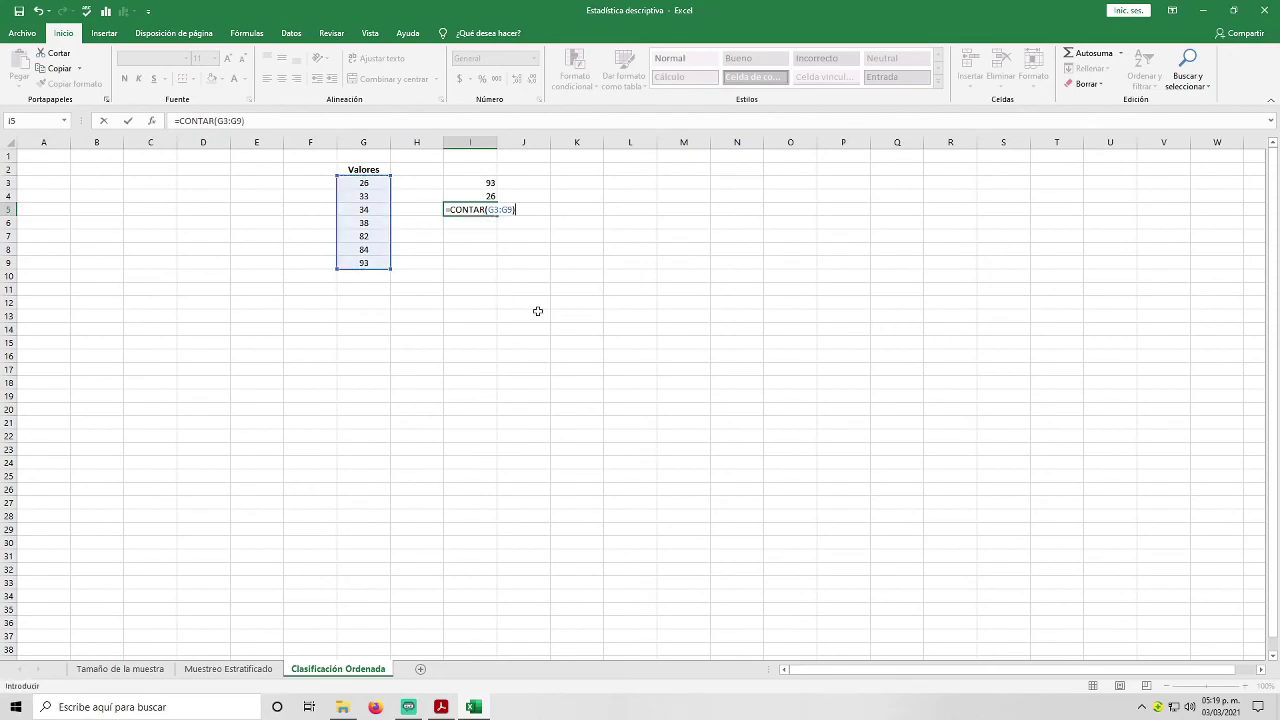
{"action": "key", "text": "Return"}
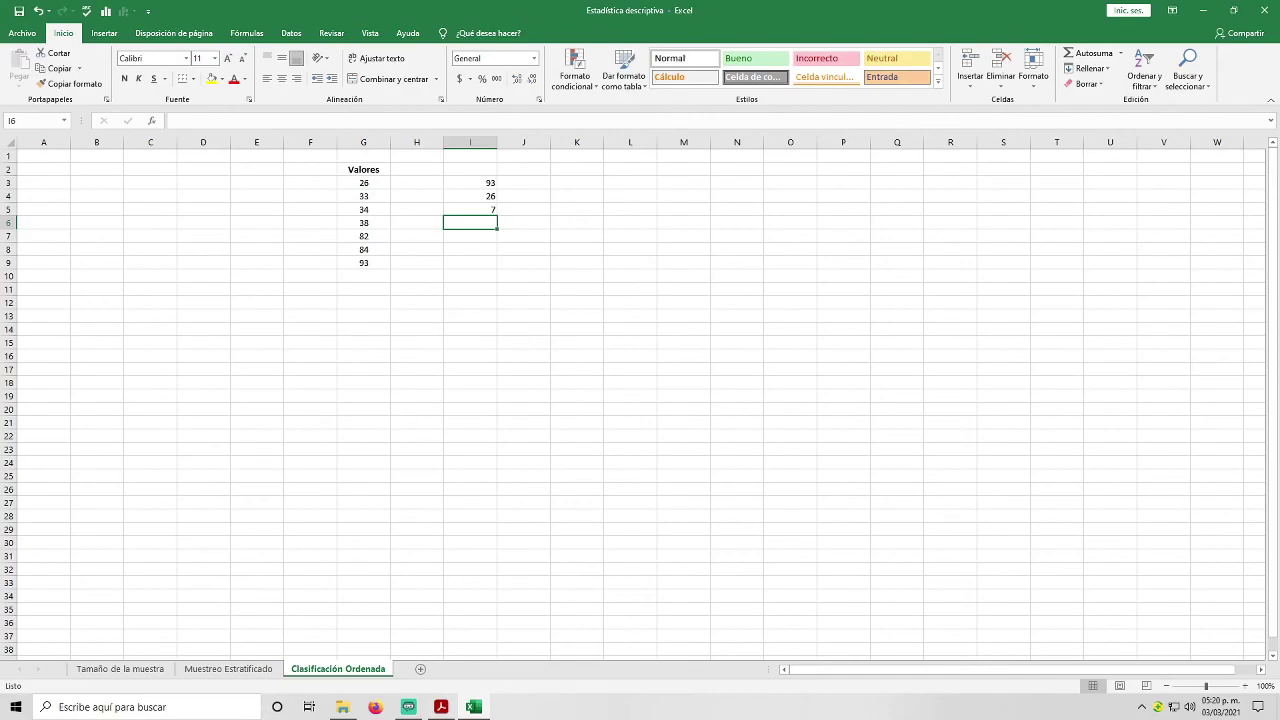
Step: Label the three results in cells H3, H4 and H5 as Max, Min and Conteo
{"action": "left_click", "coordinate": [432, 186]}
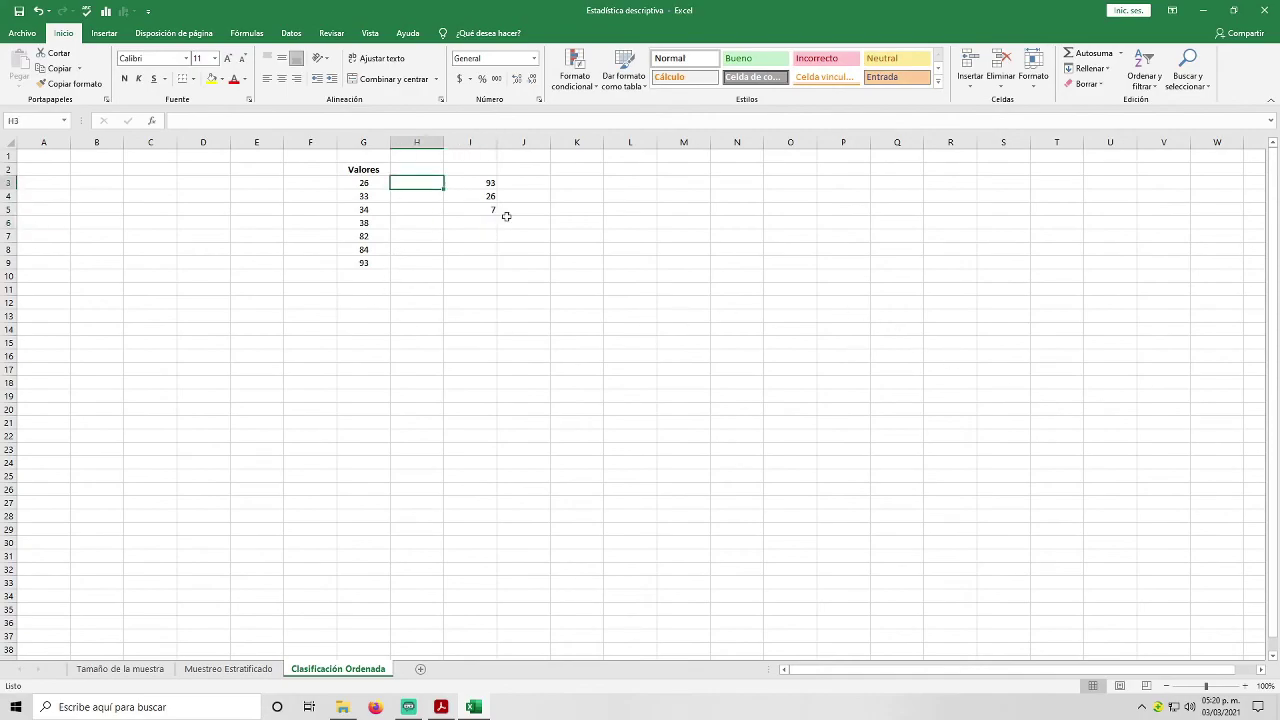
{"action": "type", "text": "Max"}
{"action": "key", "text": "Tab"}
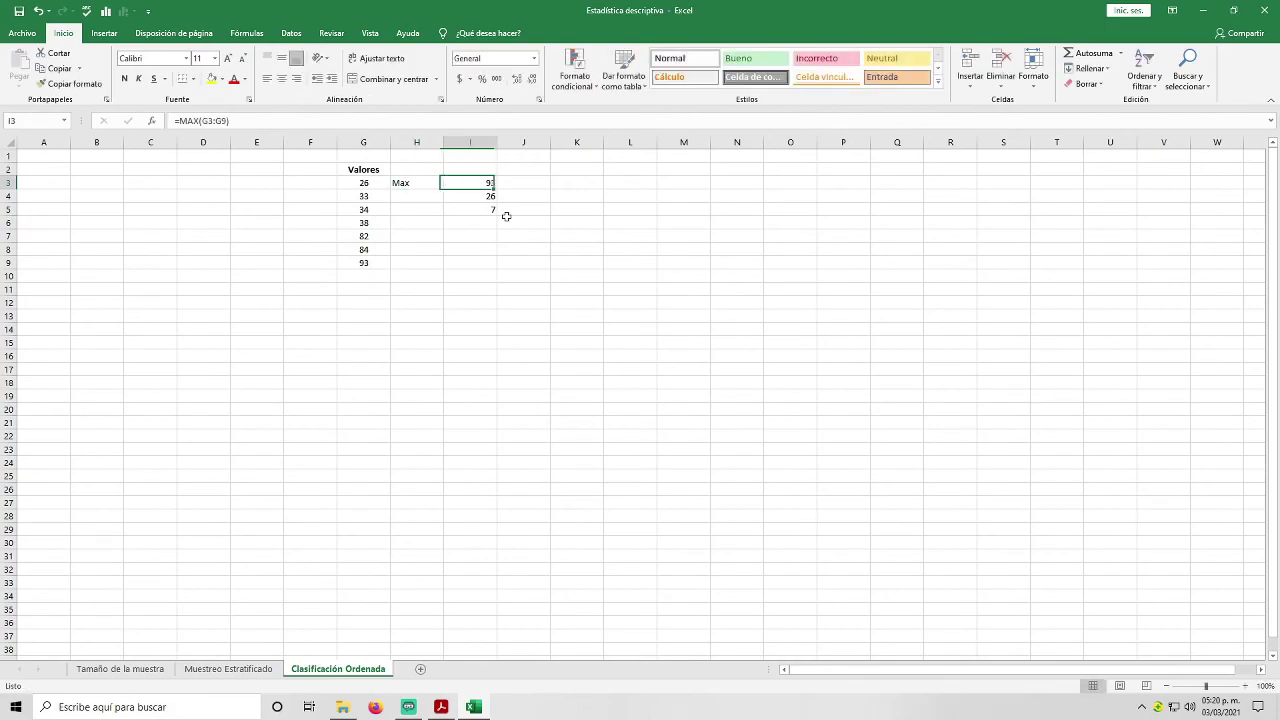
{"action": "left_click", "coordinate": [437, 197]}
{"action": "type", "text": "Min"}
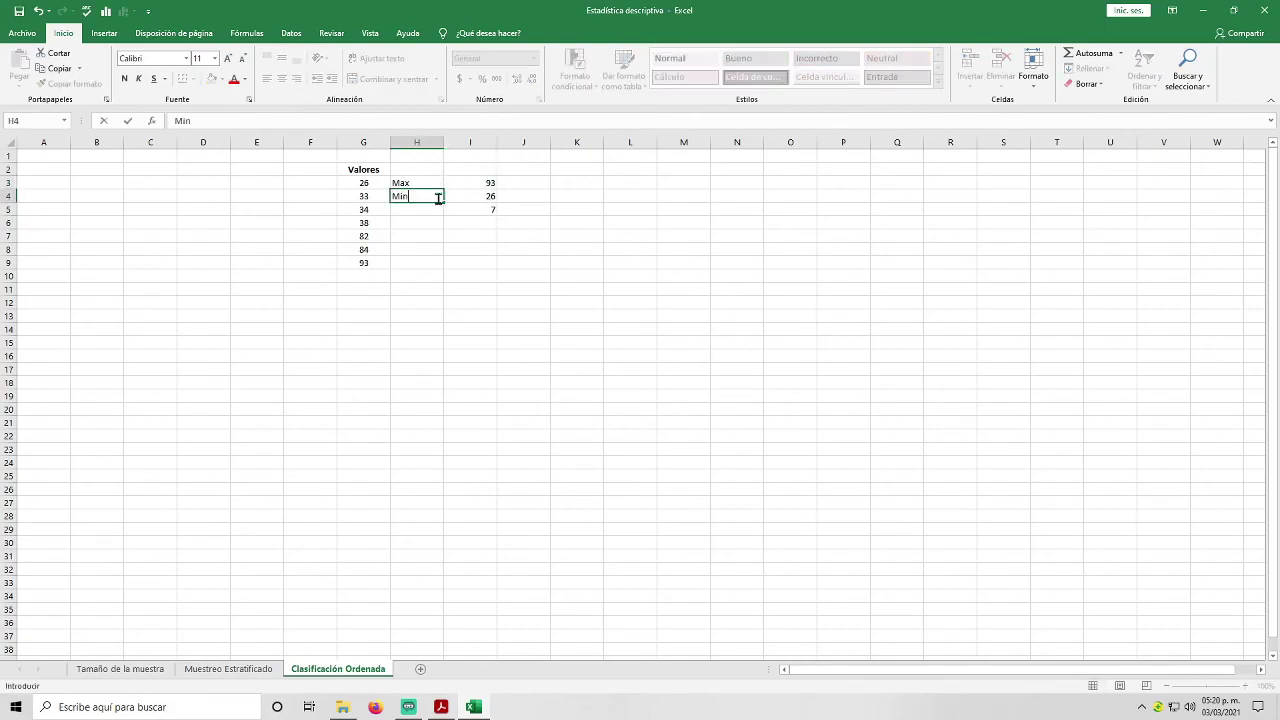
{"action": "key", "text": "Tab"}
{"action": "key", "text": "Return"}
{"action": "type", "text": "Conteo"}
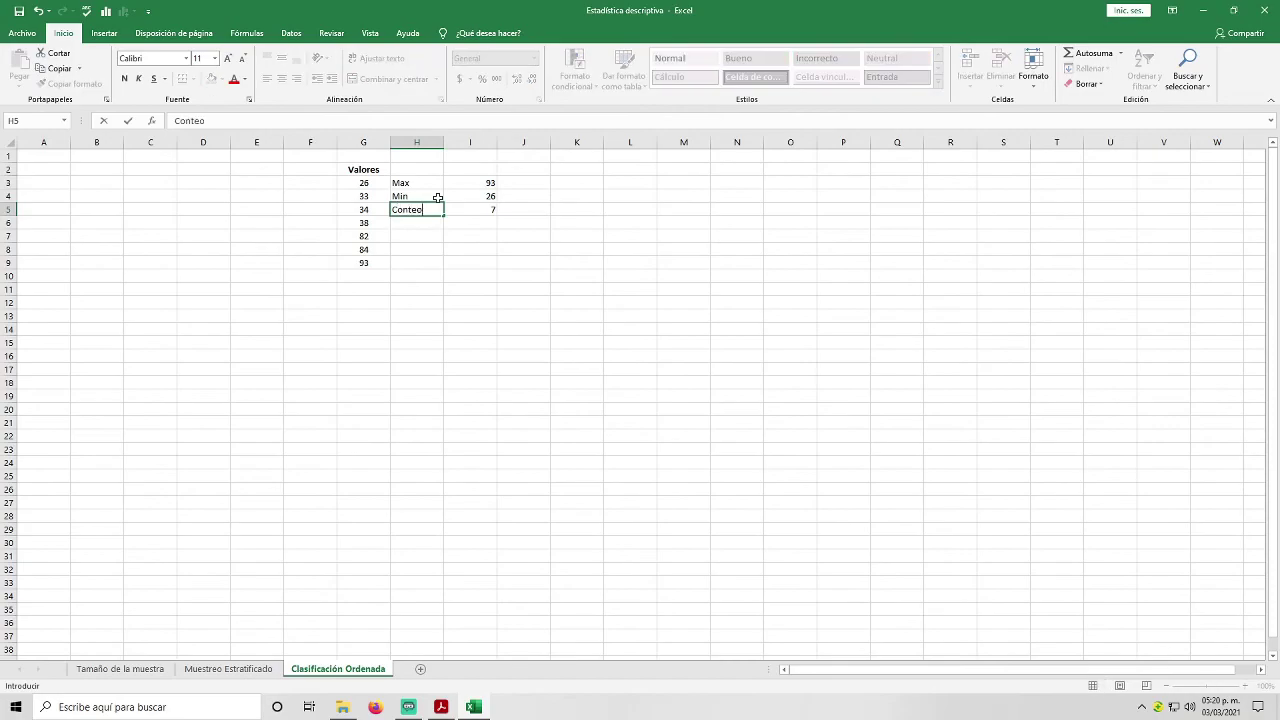
{"action": "left_click", "coordinate": [437, 197]}
Step: Center the labels in H3:H5 both vertically and horizontally
{"action": "mouse_move", "coordinate": [427, 184]}
{"action": "left_mouse_down"}
{"action": "mouse_move", "coordinate": [418, 222]}
{"action": "mouse_move", "coordinate": [424, 205]}
{"action": "left_mouse_up"}
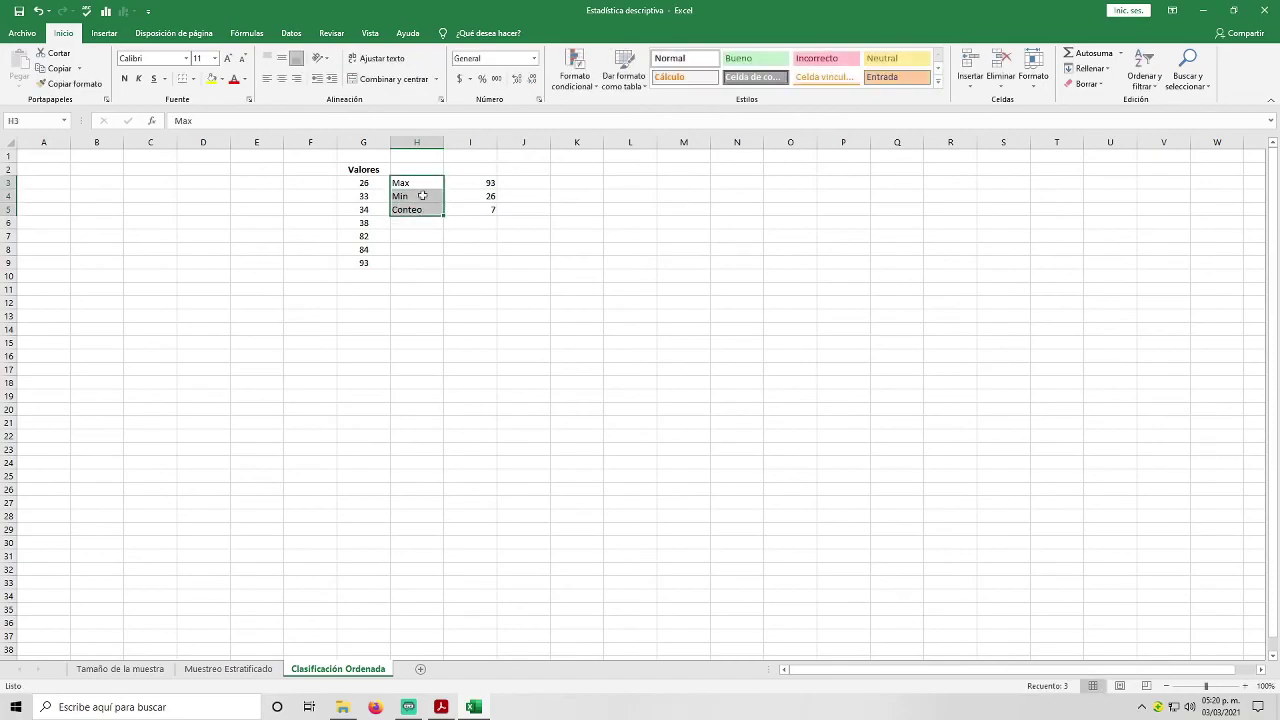
{"action": "left_click", "coordinate": [282, 58]}
{"action": "left_click", "coordinate": [283, 80]}
{"action": "left_click", "coordinate": [515, 170]}
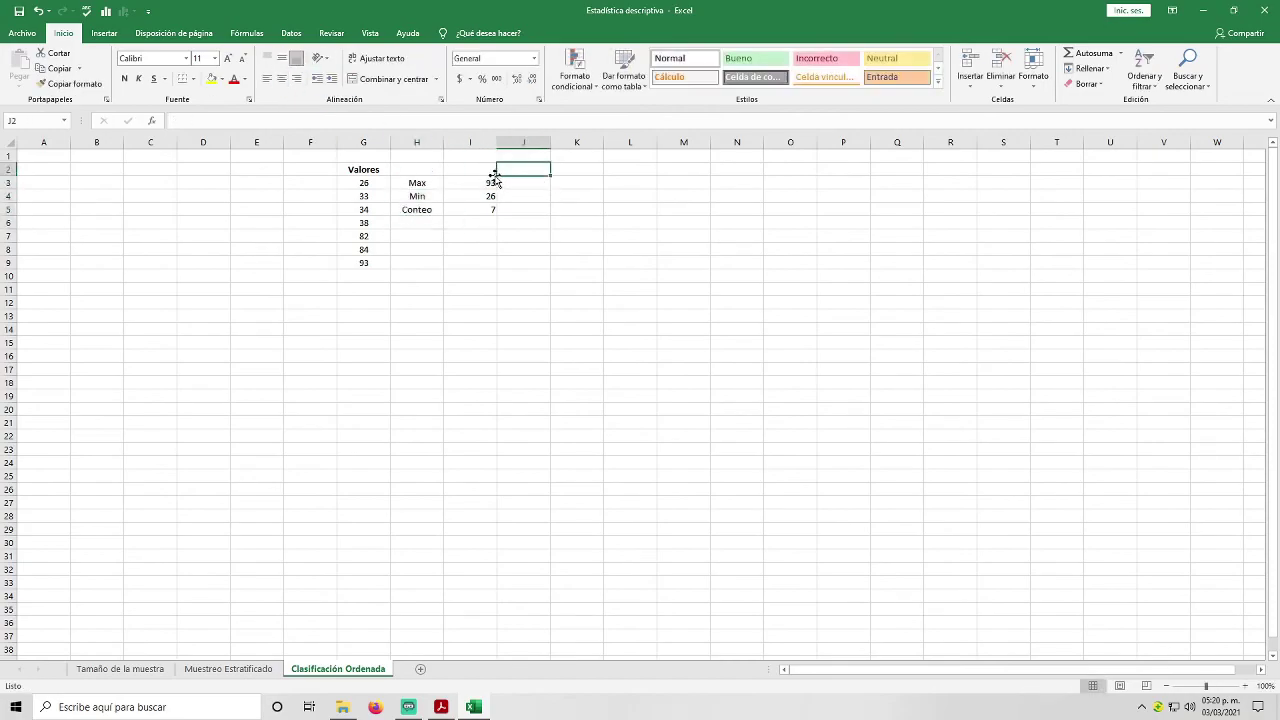
Step: Review the maximum, minimum and count formulas in cells I3 to I5 against the Valores list
{"action": "left_click", "coordinate": [491, 172]}
{"action": "left_click", "coordinate": [490, 182]}
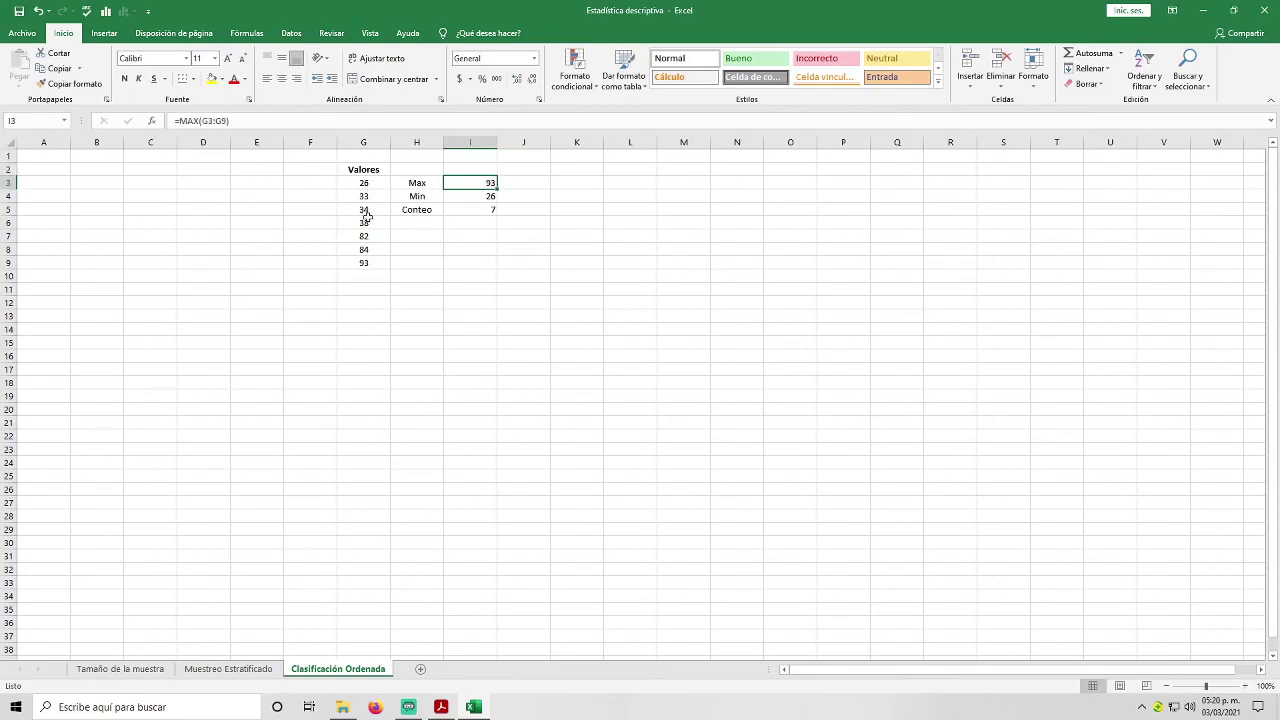
{"action": "left_click", "coordinate": [488, 197]}
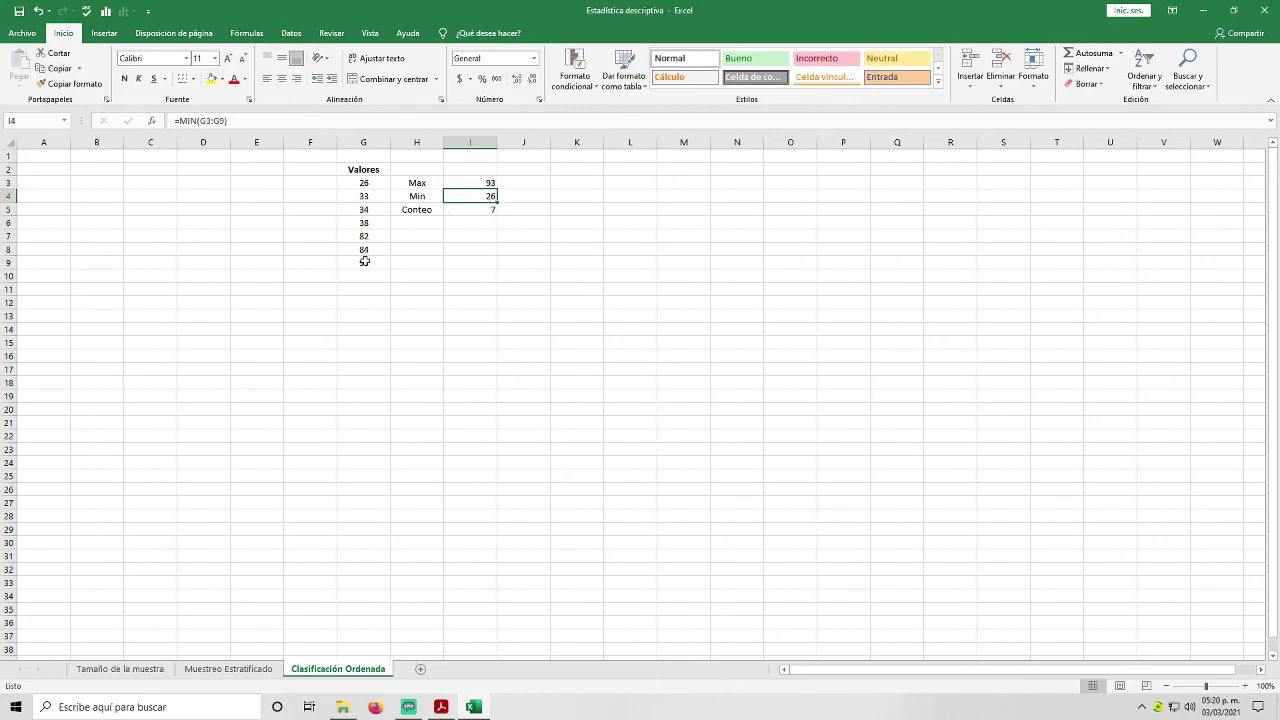
{"action": "left_click", "coordinate": [489, 211]}
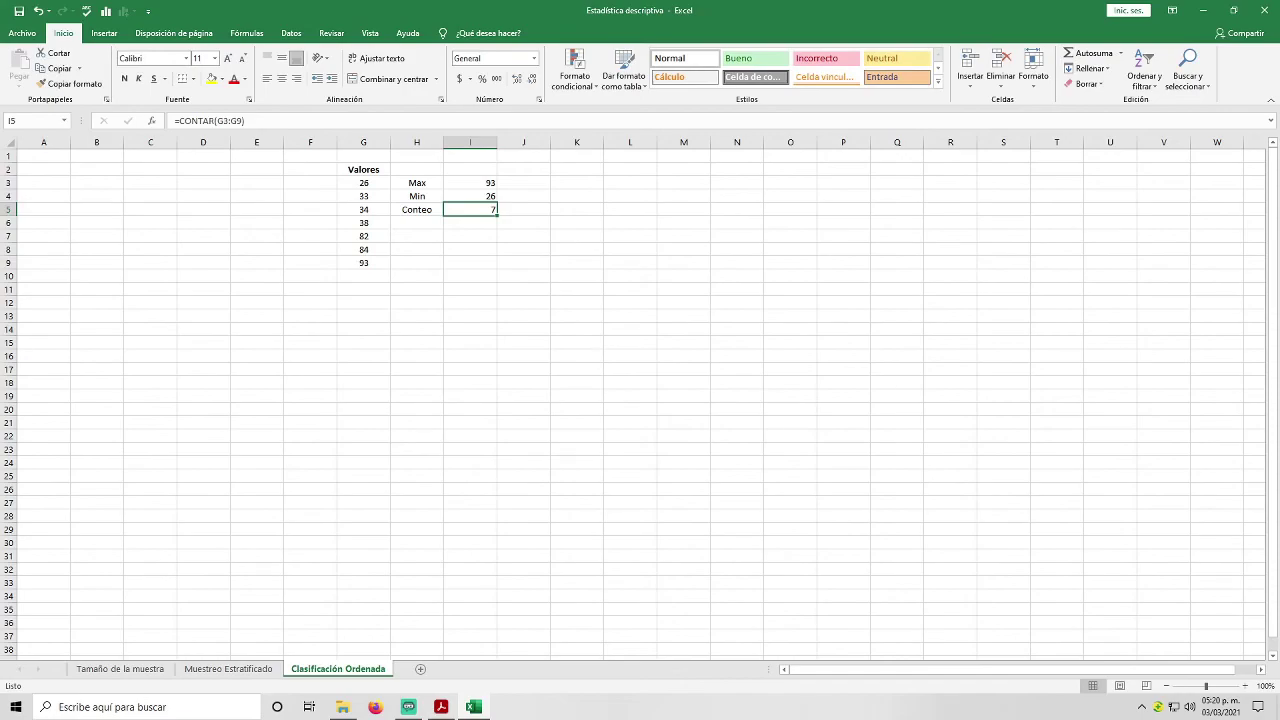
{"action": "left_click", "coordinate": [408, 707]}
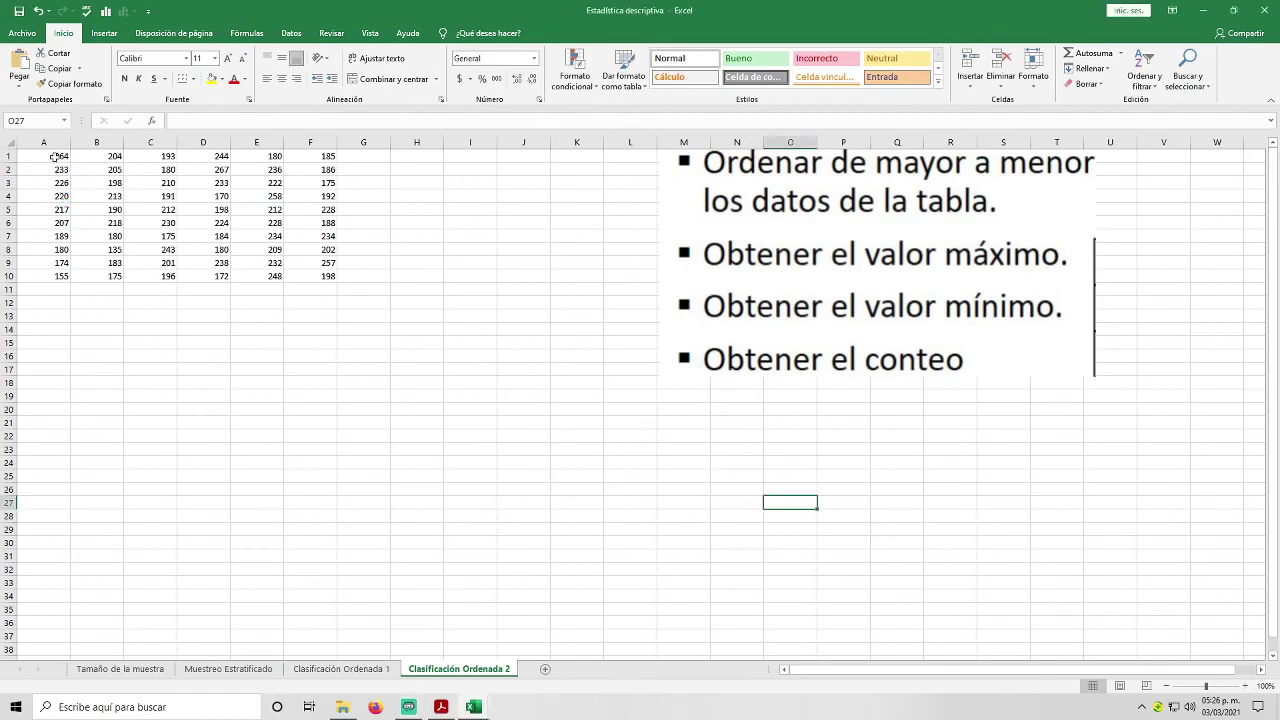
Step: Copy the values of B1:B10 to the end of the column A list, starting at A11
{"action": "left_click_drag", "start_coordinate": [54, 157], "coordinate": [323, 274]}
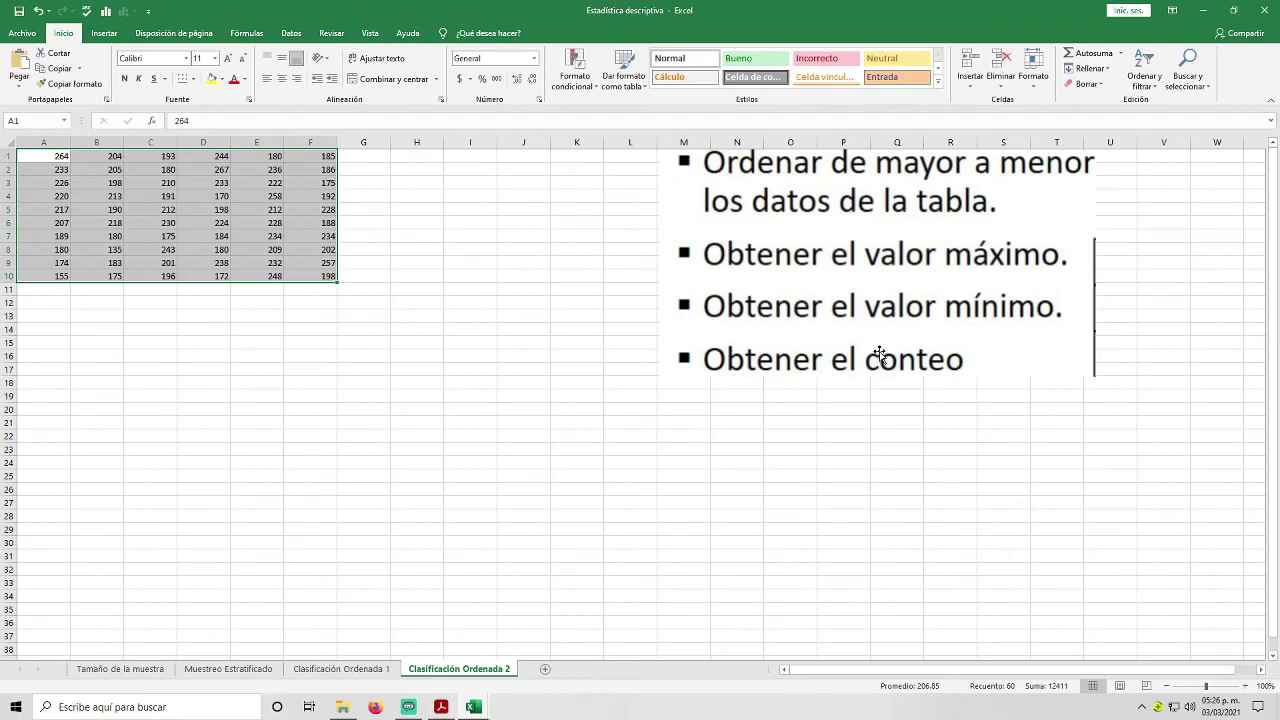
{"action": "left_click", "coordinate": [417, 420]}
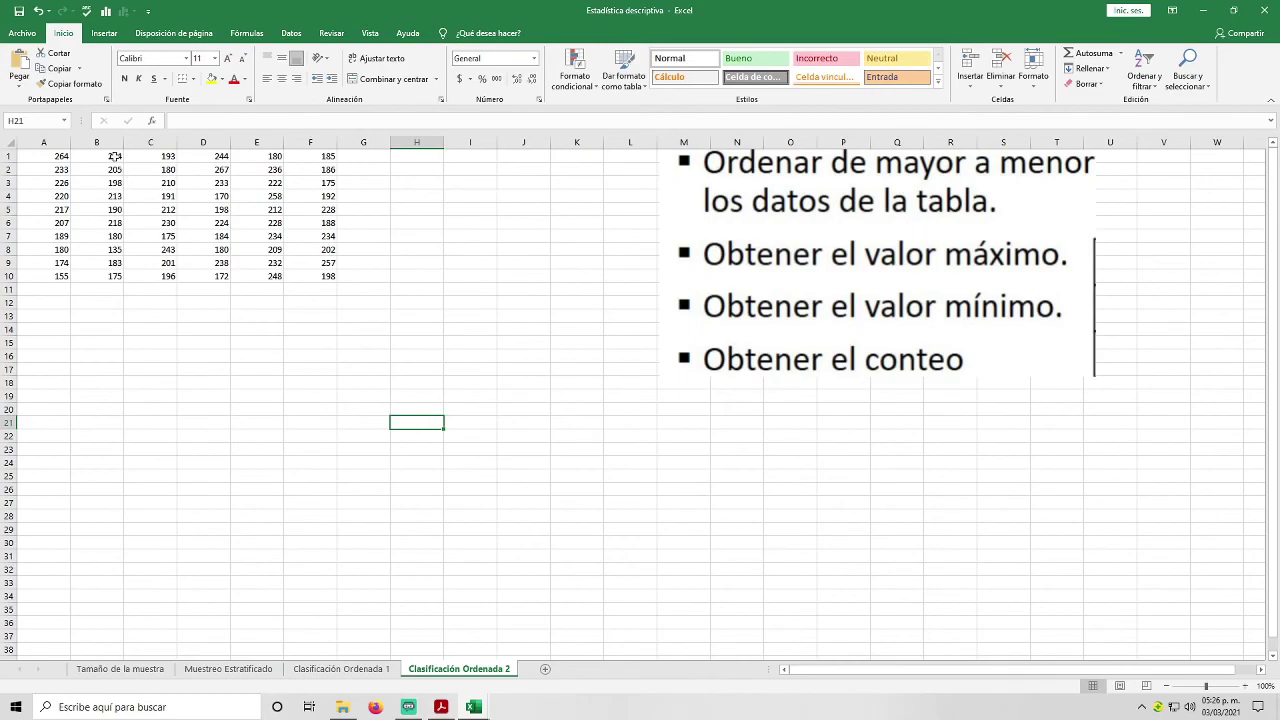
{"action": "left_click_drag", "start_coordinate": [115, 156], "coordinate": [115, 271]}
{"action": "key", "text": "ctrl+c"}
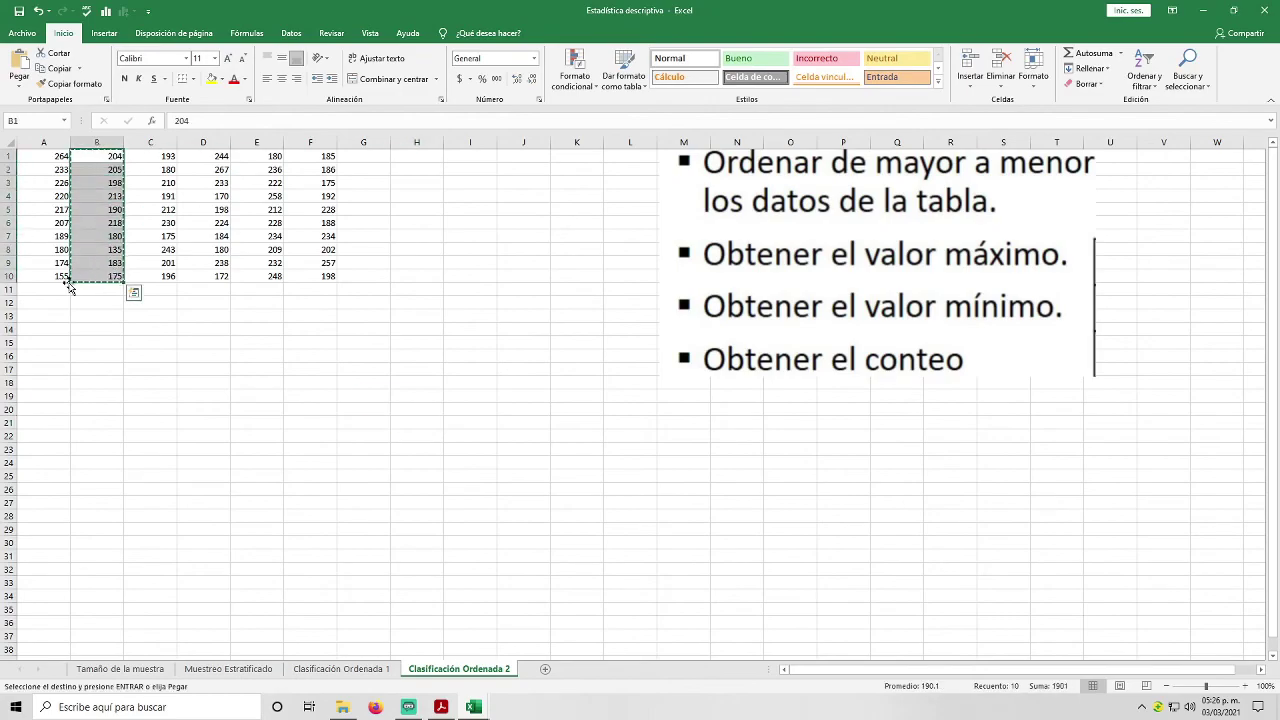
{"action": "left_click", "coordinate": [52, 290]}
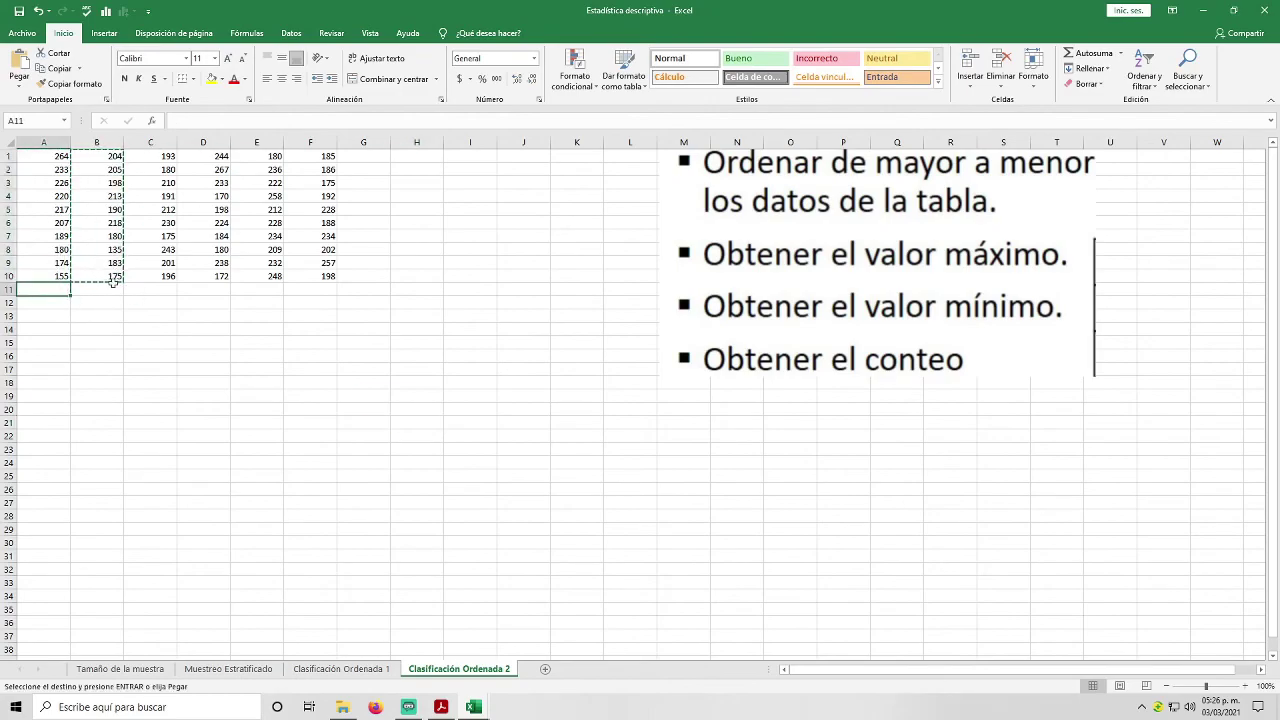
{"action": "key", "text": "ctrl+v"}
Step: Copy the values of C1:C10 into column A starting at A21
{"action": "left_click_drag", "start_coordinate": [162, 157], "coordinate": [162, 276]}
{"action": "key", "text": "ctrl+c"}
{"action": "key", "text": "ctrl+q"}
{"action": "left_click", "coordinate": [57, 426]}
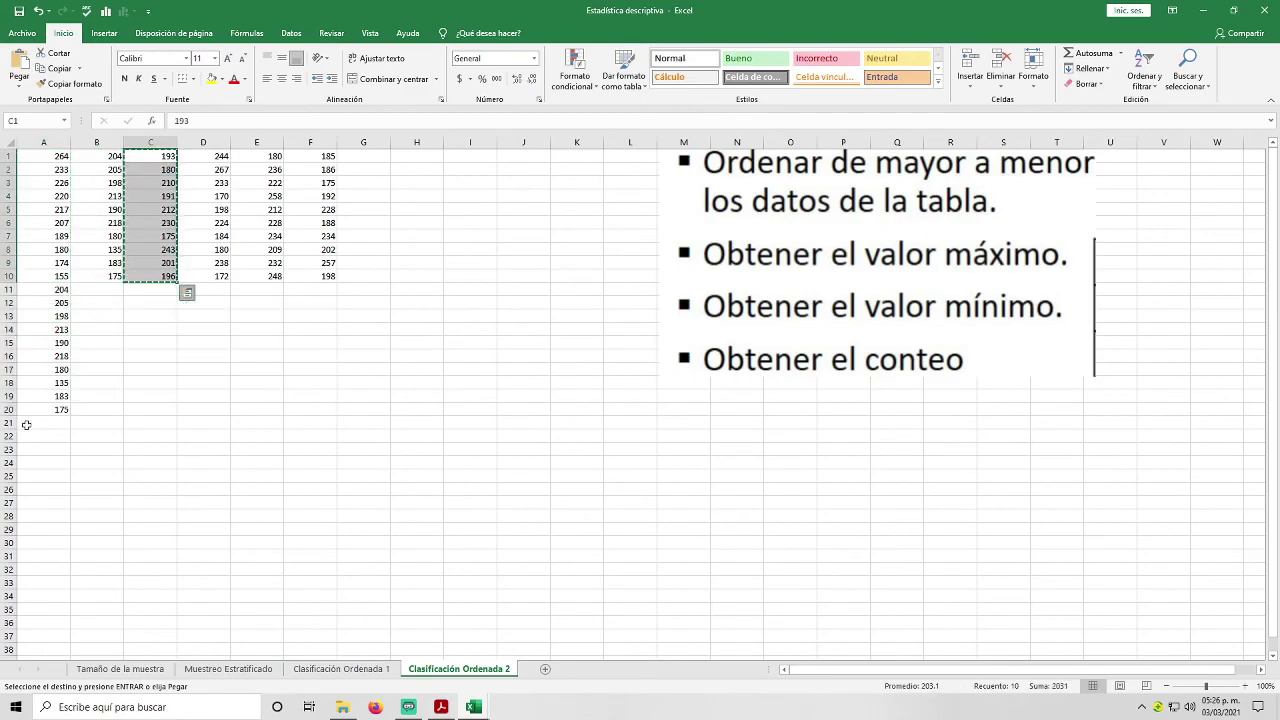
{"action": "key", "text": "ctrl+v"}
Step: Copy the values of D1:D10 into column A starting at A31
{"action": "left_click_drag", "start_coordinate": [221, 156], "coordinate": [215, 276]}
{"action": "key", "text": "ctrl+c"}
{"action": "left_click", "coordinate": [53, 557]}
{"action": "key", "text": "ctrl+v"}
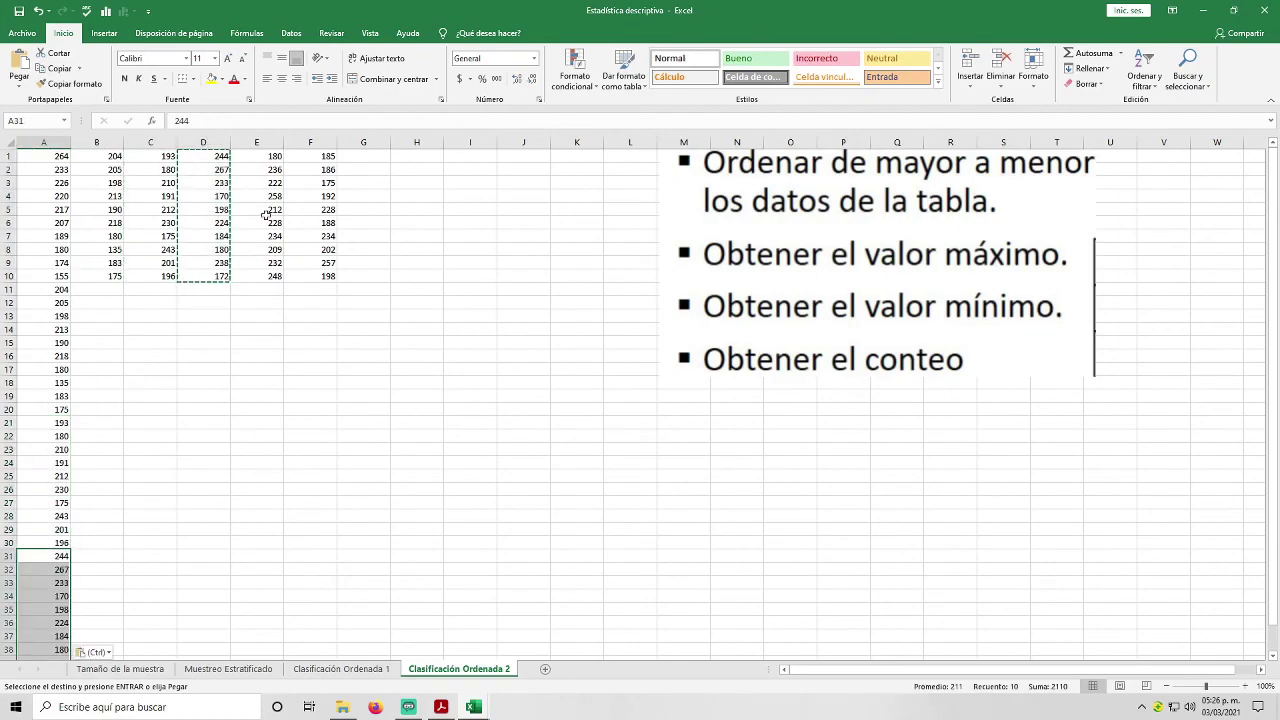
Step: Copy the values of E1:E10 into column A starting at A41
{"action": "left_click_drag", "start_coordinate": [268, 157], "coordinate": [263, 287]}
{"action": "key", "text": "ctrl+c"}
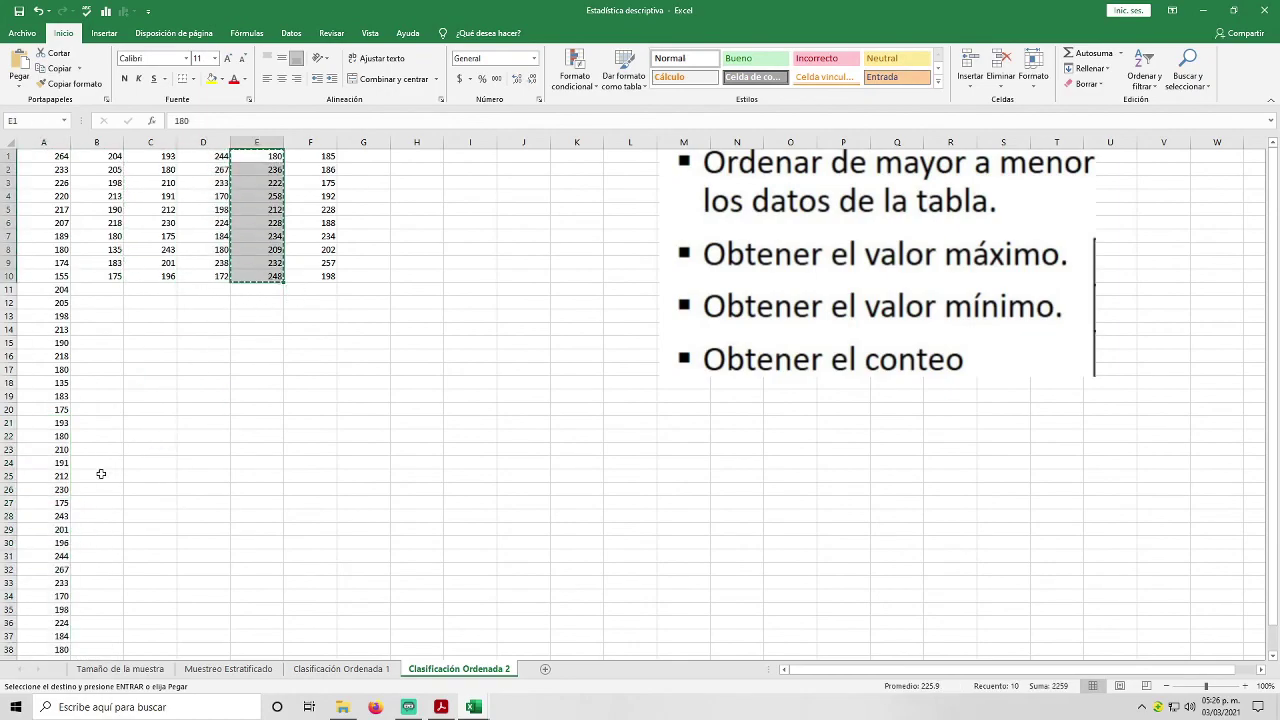
{"action": "scroll", "coordinate": [60, 460], "scroll_direction": "down", "scroll_amount": 6}
{"action": "left_click", "coordinate": [47, 449]}
{"action": "key", "text": "ctrl+v"}
{"action": "scroll", "coordinate": [149, 440], "scroll_direction": "up", "scroll_amount": 6}
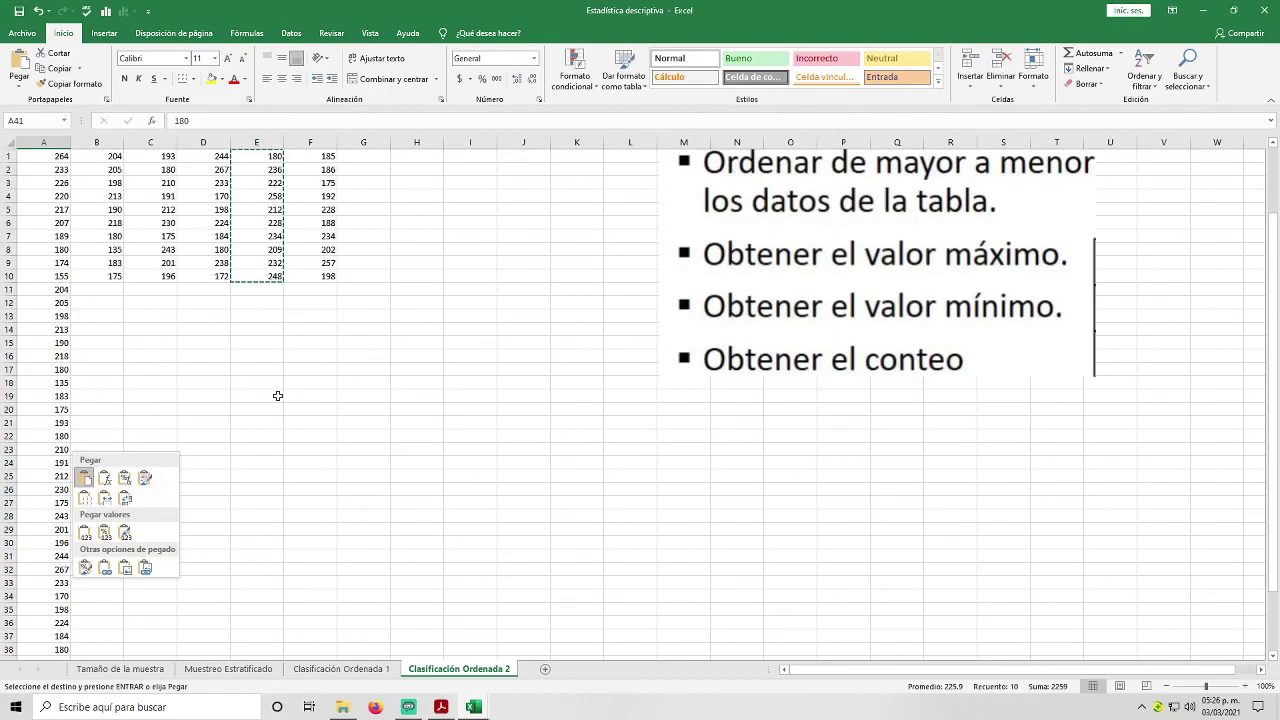
Step: Copy the values of F1:F10 into column A starting at A51
{"action": "left_click_drag", "start_coordinate": [318, 158], "coordinate": [330, 277]}
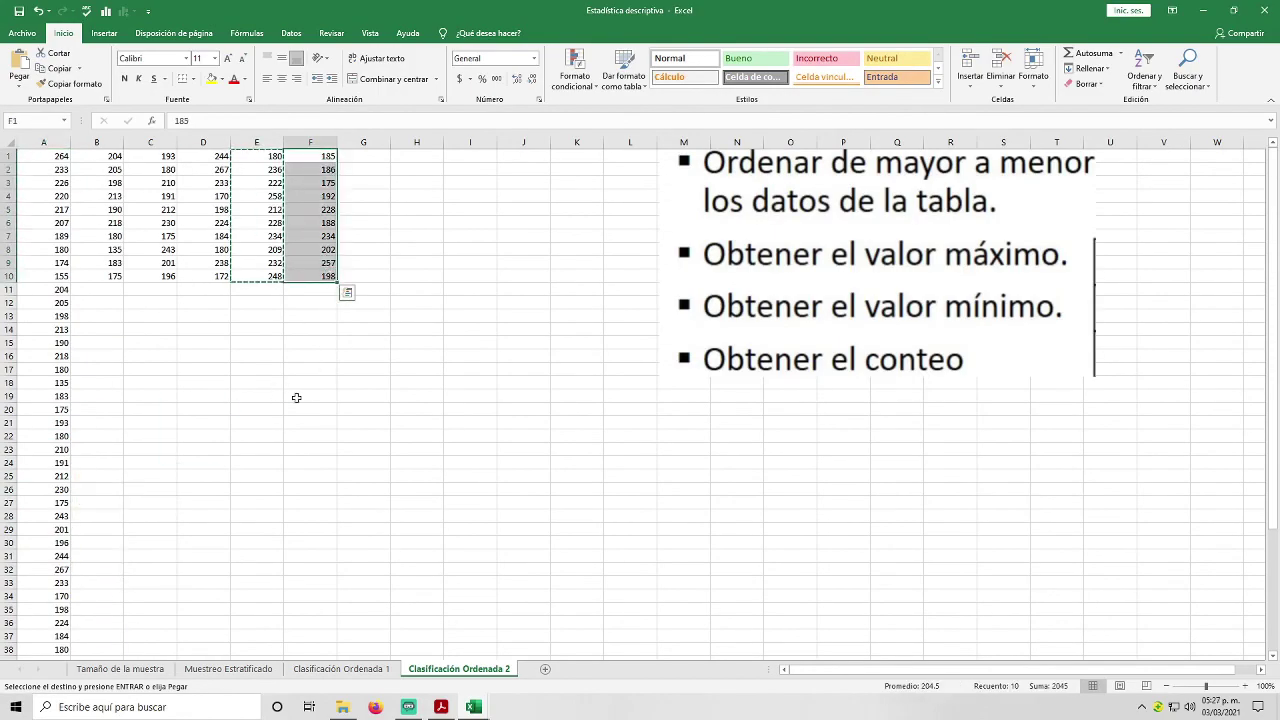
{"action": "key", "text": "ctrl+c"}
{"action": "scroll", "coordinate": [200, 434], "scroll_direction": "down", "scroll_amount": 6}
{"action": "left_click", "coordinate": [40, 579]}
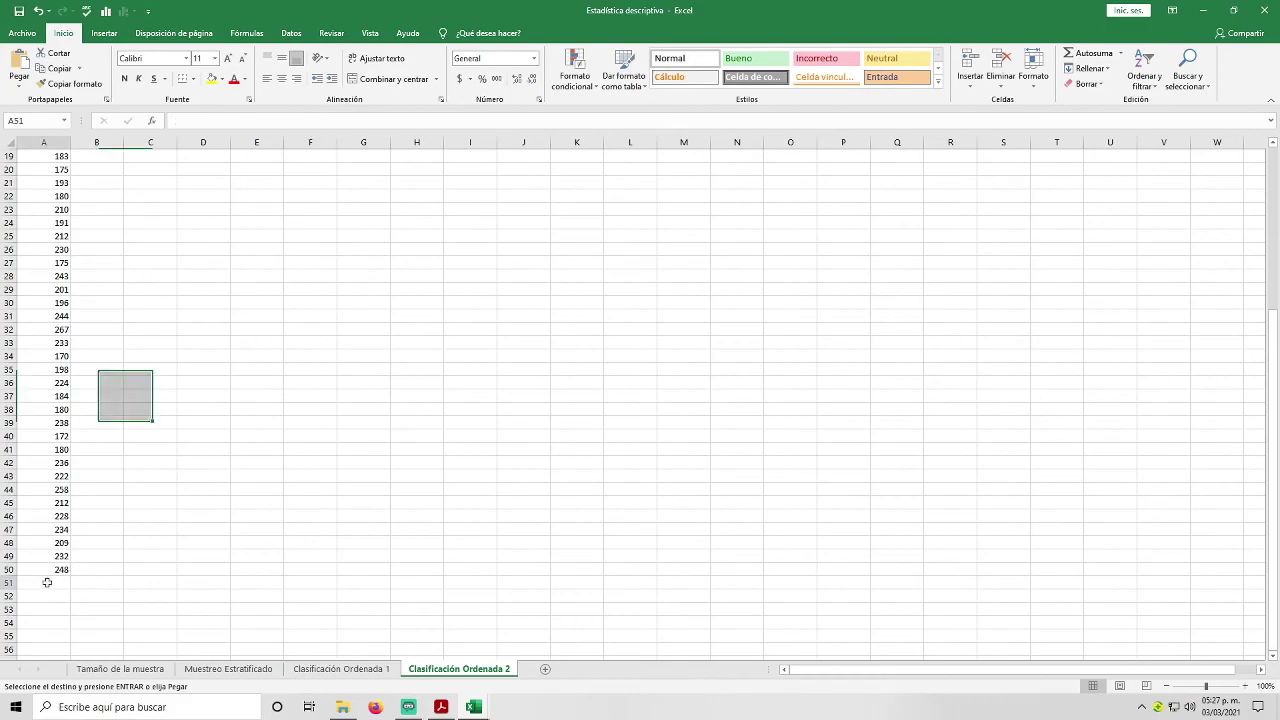
{"action": "key", "text": "ctrl+v"}
{"action": "scroll", "coordinate": [283, 486], "scroll_direction": "up", "scroll_amount": 6}
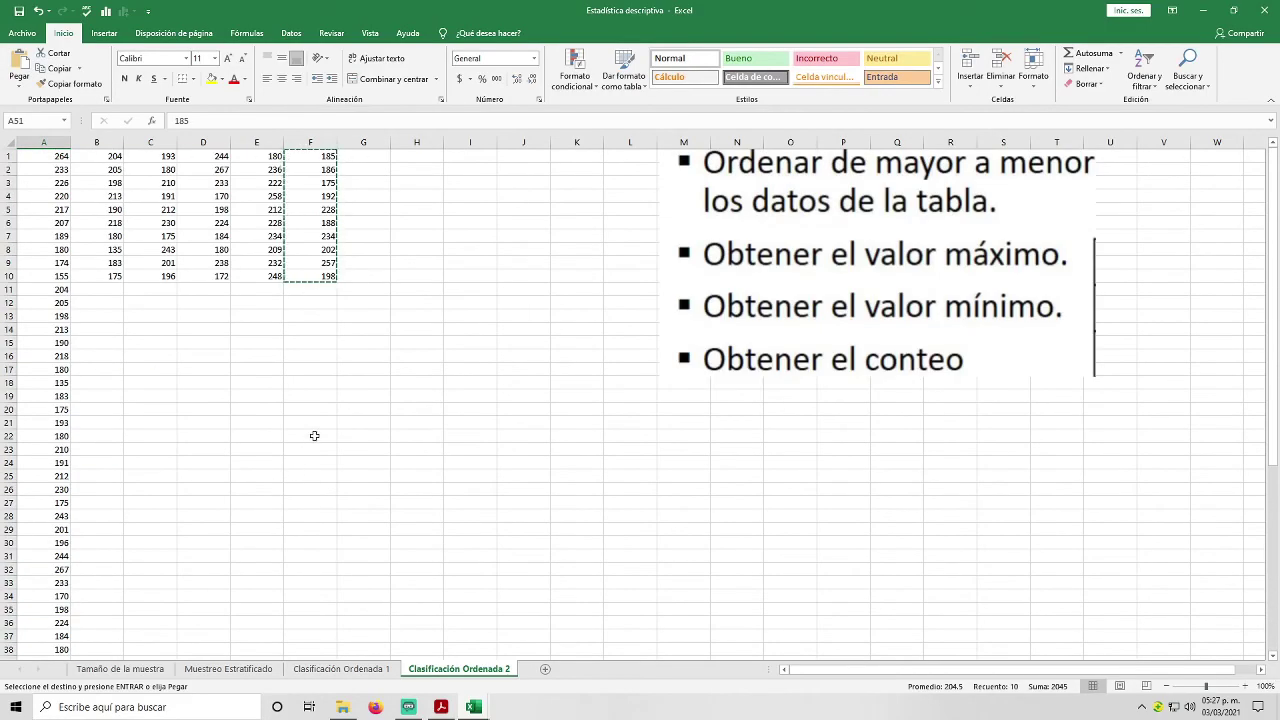
Step: End copy mode and clear the original table values in B1:F10, keeping only the single list in column A
{"action": "left_click", "coordinate": [351, 317]}
{"action": "left_click", "coordinate": [224, 327]}
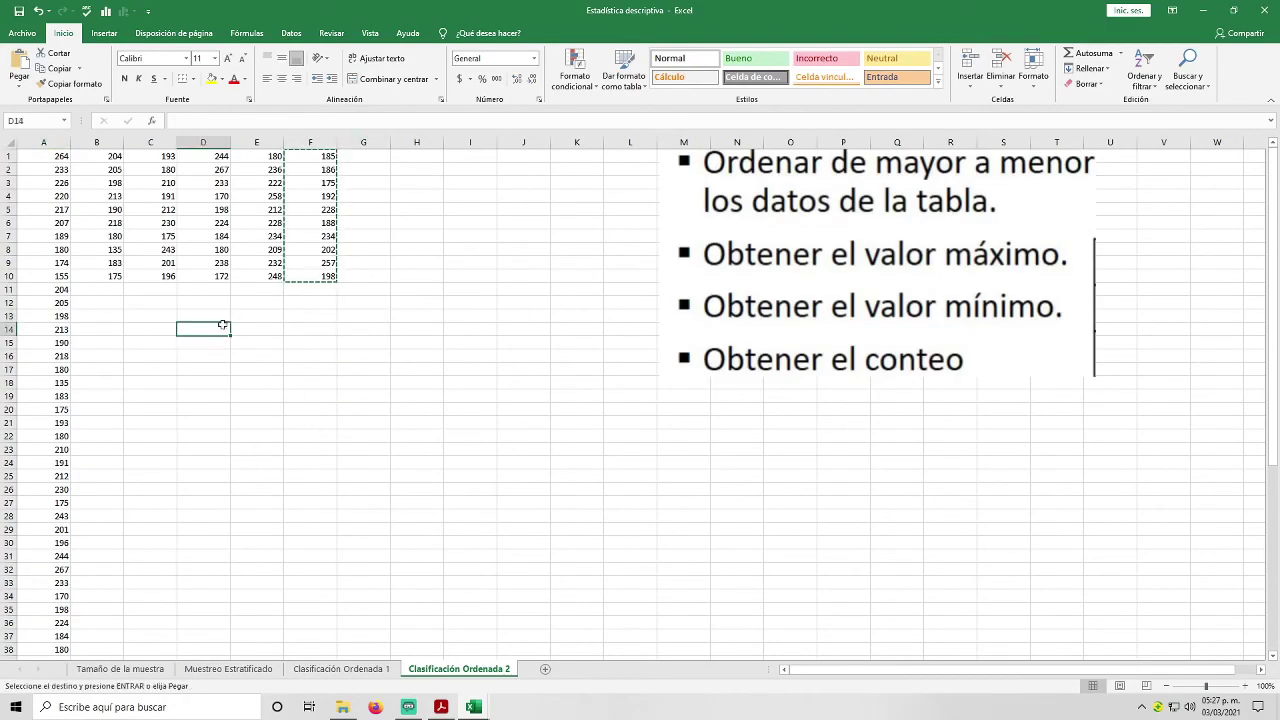
{"action": "key", "text": "Escape"}
{"action": "left_click", "coordinate": [117, 166]}
{"action": "left_click_drag", "start_coordinate": [117, 160], "coordinate": [343, 285]}
{"action": "key", "text": "Delete"}
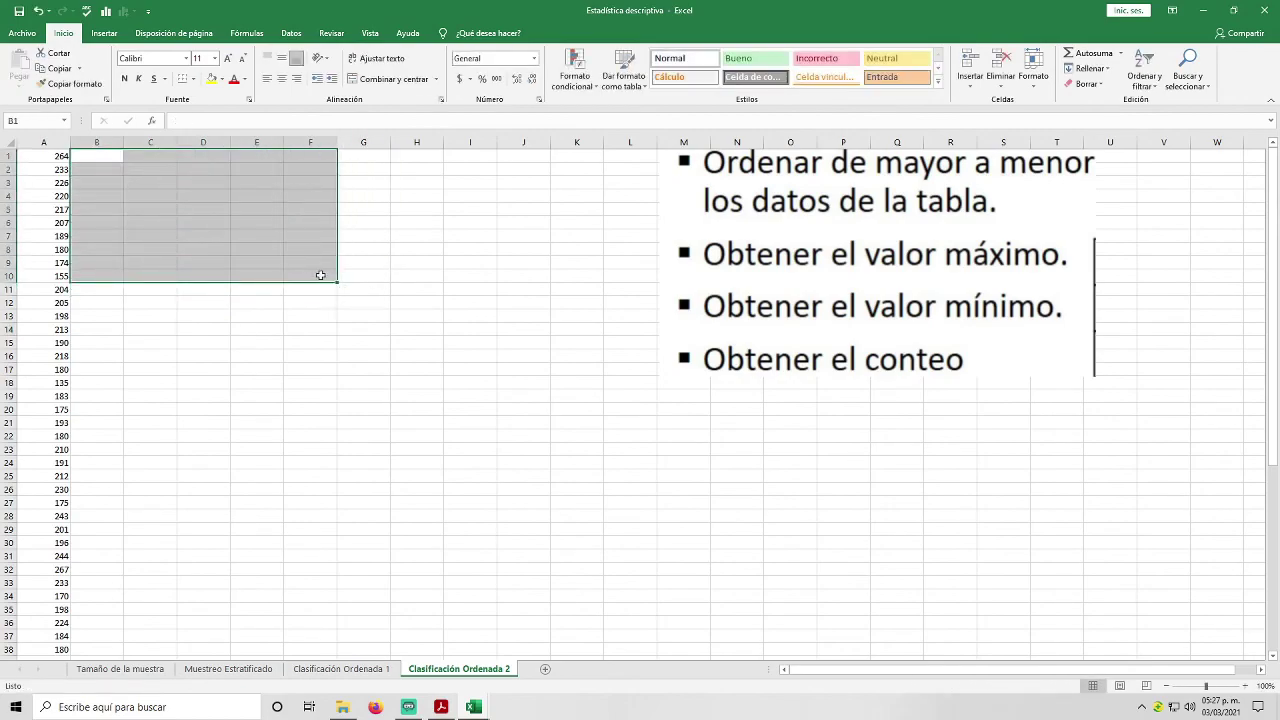
{"action": "left_click", "coordinate": [158, 169]}
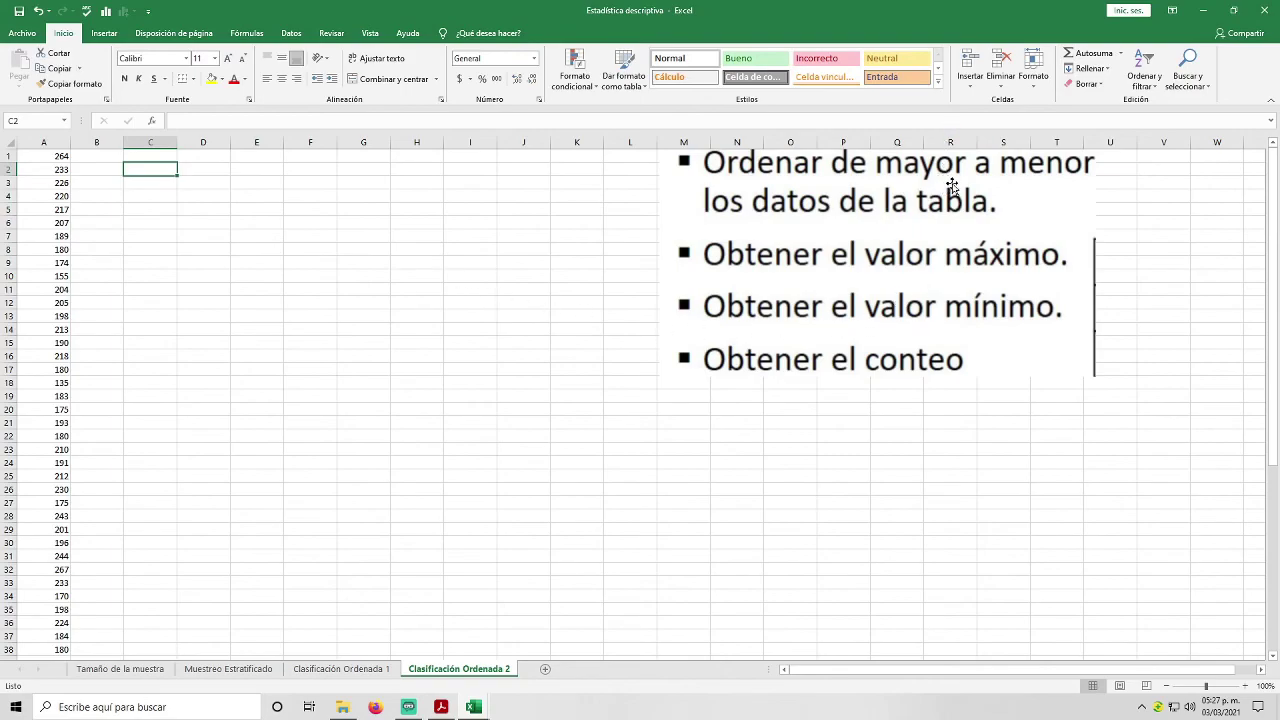
Step: Sort the column A list with a custom sort by cell values, ordered De mayor a menor
{"action": "left_click", "coordinate": [118, 301]}
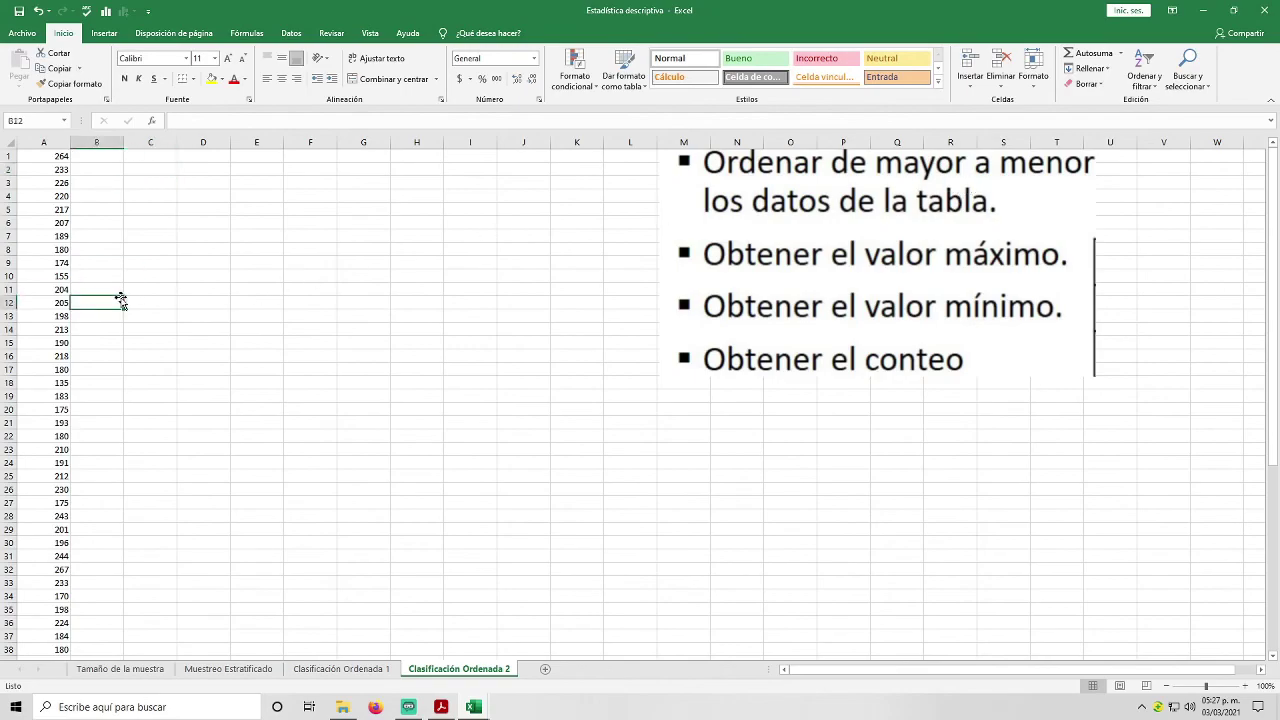
{"action": "scroll", "coordinate": [58, 303], "scroll_direction": "down", "scroll_amount": 10}
{"action": "scroll", "coordinate": [52, 308], "scroll_direction": "up", "scroll_amount": 10}
{"action": "left_click", "coordinate": [55, 305]}
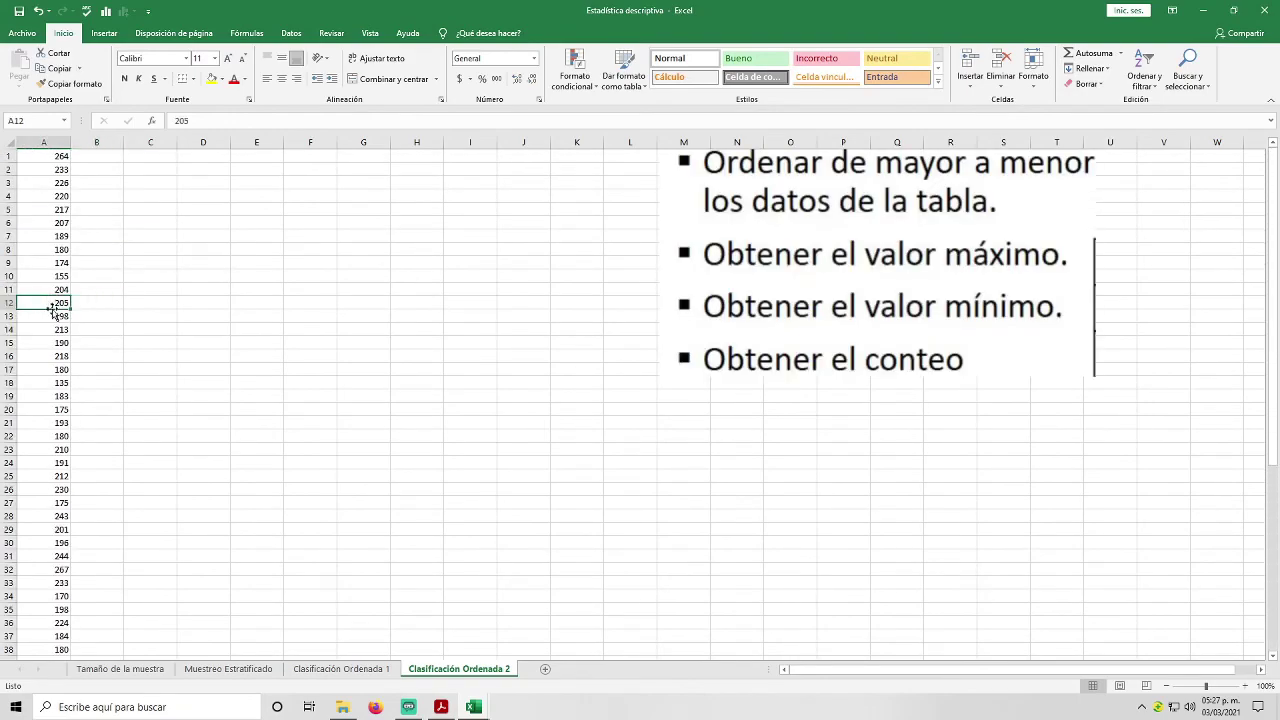
{"action": "left_click", "coordinate": [1138, 87]}
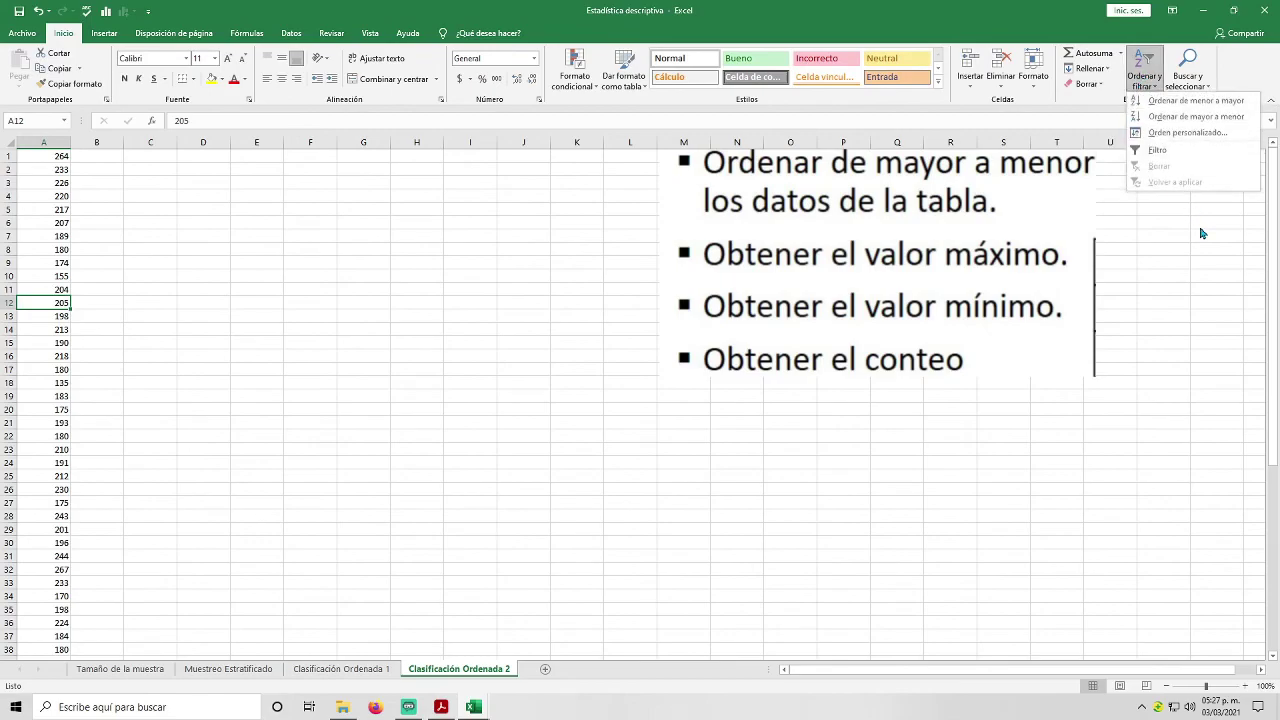
{"action": "left_click", "coordinate": [1190, 134]}
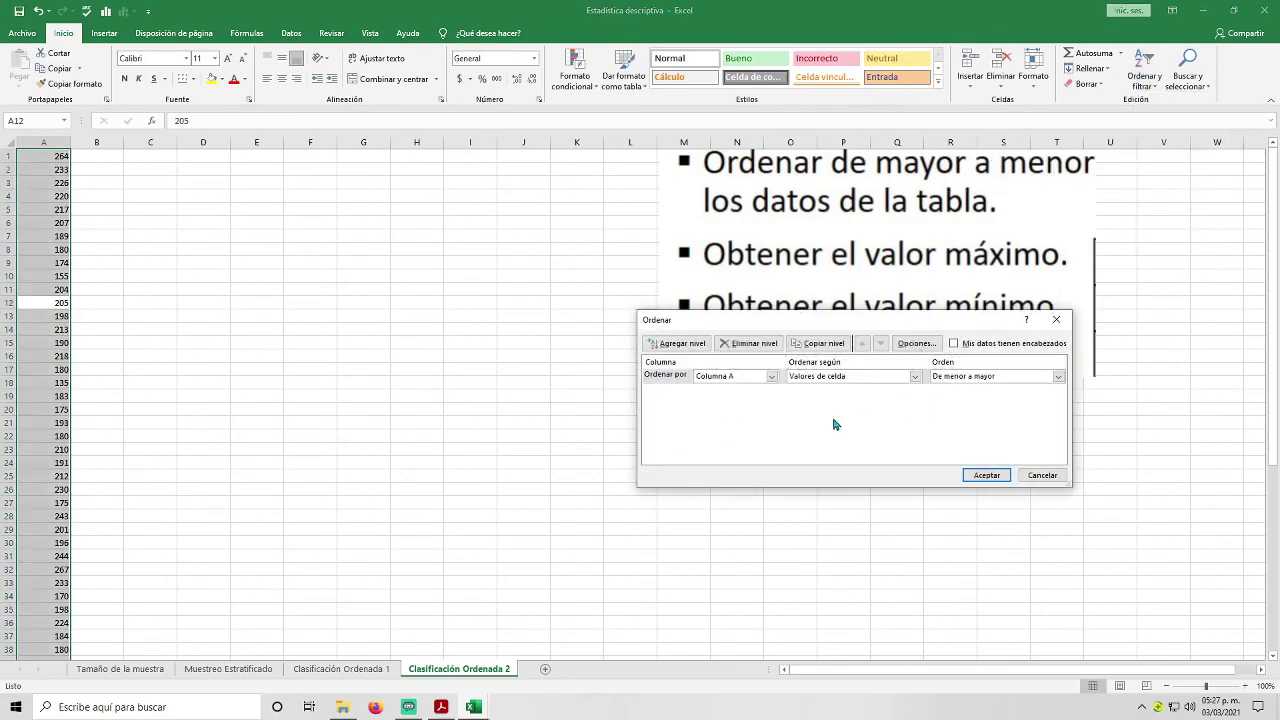
{"action": "left_click", "coordinate": [771, 377]}
{"action": "left_click", "coordinate": [770, 385]}
{"action": "left_click", "coordinate": [1058, 377]}
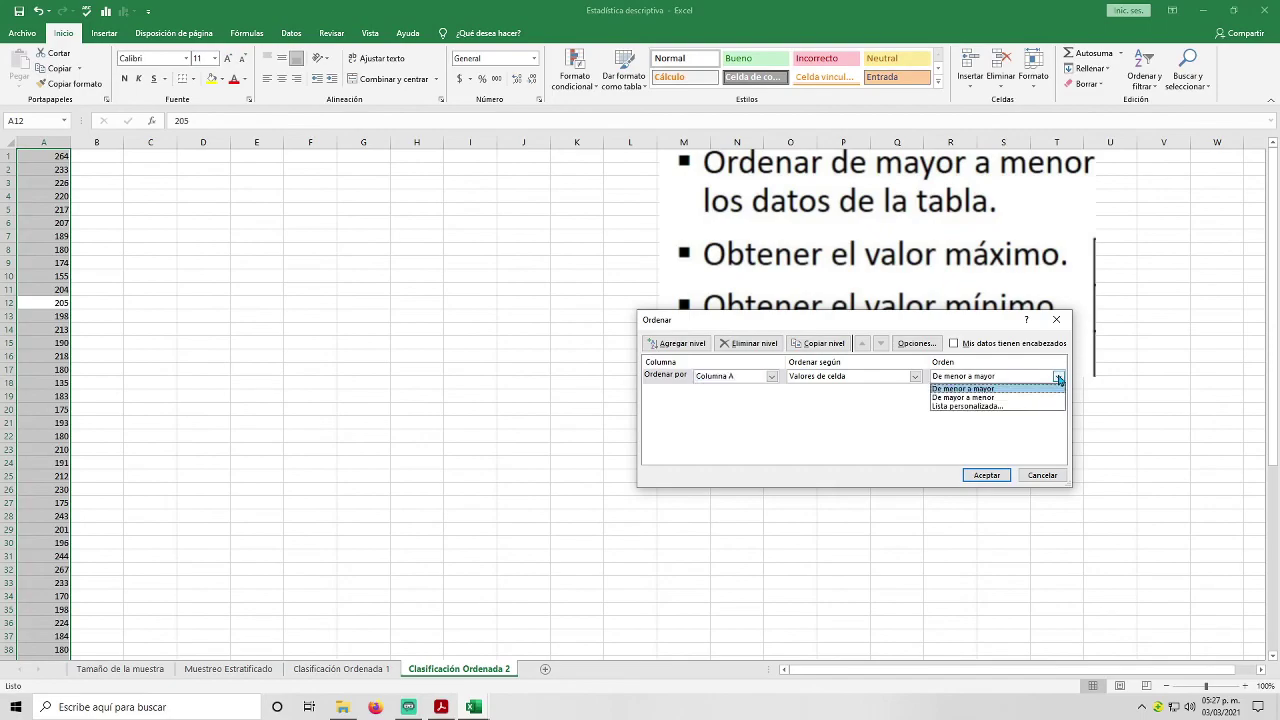
{"action": "left_click", "coordinate": [986, 398]}
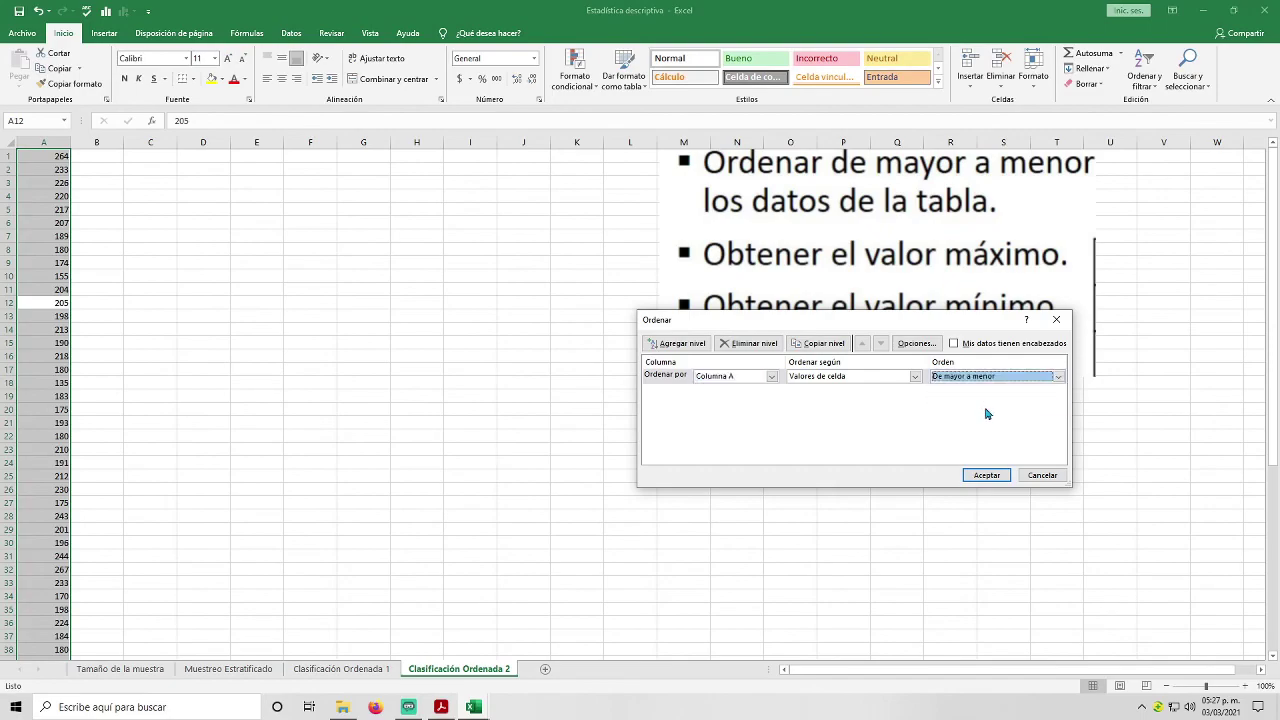
{"action": "left_click", "coordinate": [990, 478]}
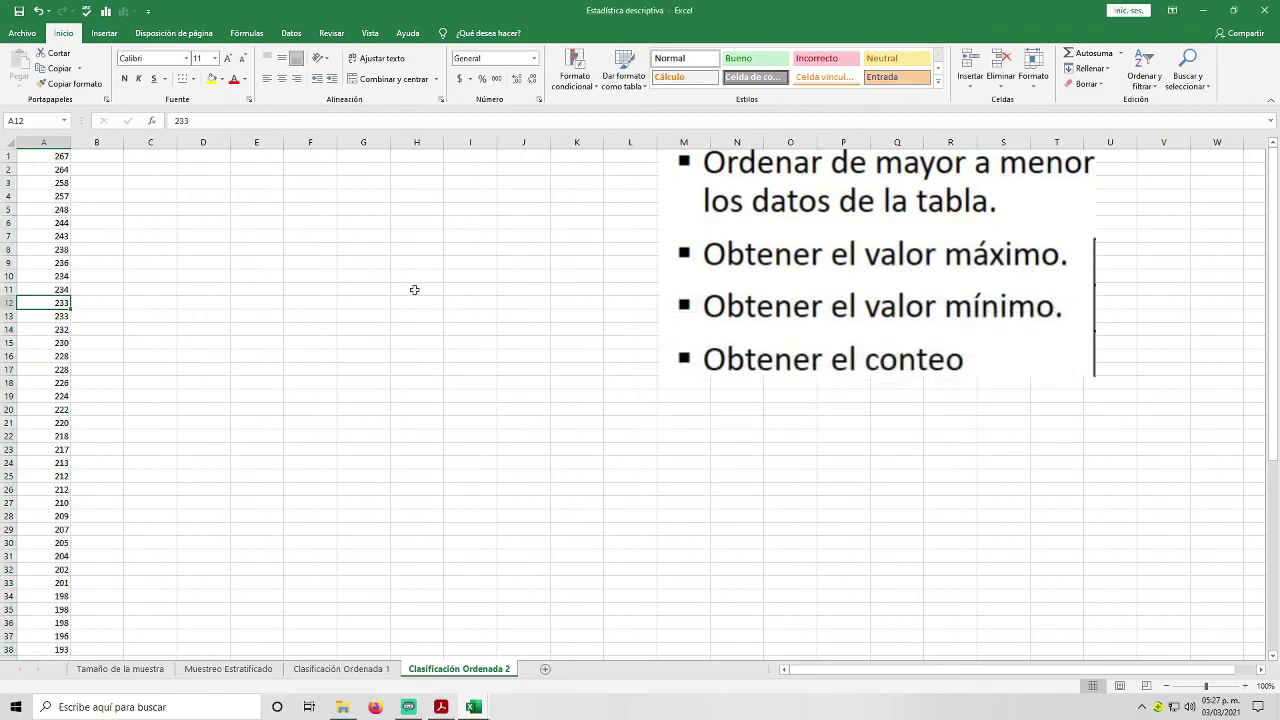
Step: Calculate the maximum of the sorted column A list in cell D3 with =MAX(A1:A60)
{"action": "left_click", "coordinate": [50, 157]}
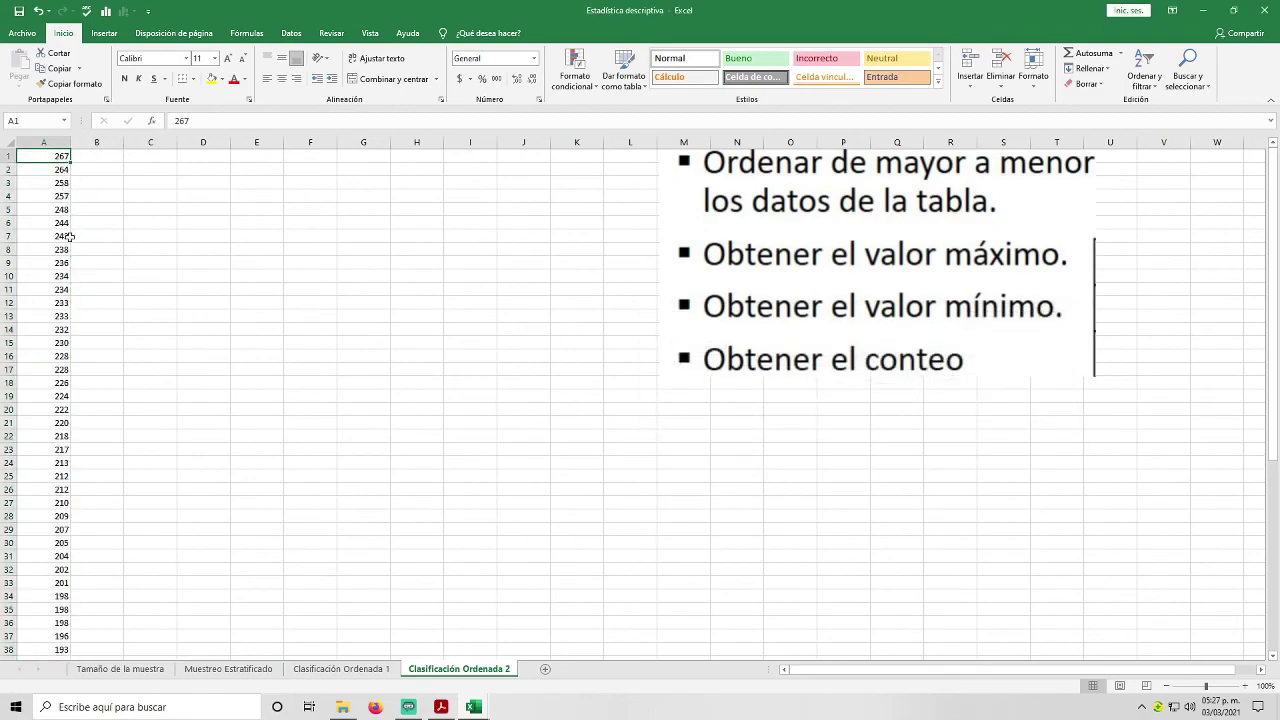
{"action": "scroll", "coordinate": [70, 240], "scroll_direction": "down", "scroll_amount": 20}
{"action": "scroll", "coordinate": [75, 350], "scroll_direction": "up", "scroll_amount": 7}
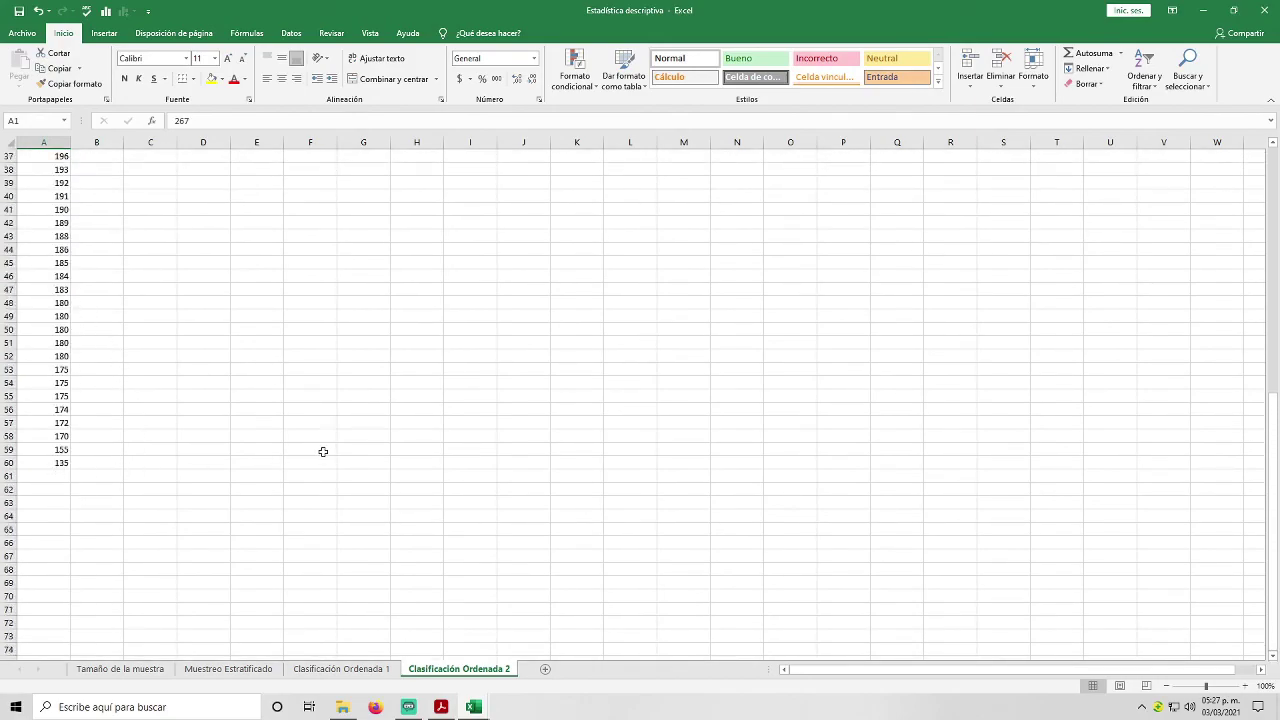
{"action": "scroll", "coordinate": [322, 450], "scroll_direction": "up", "scroll_amount": 13}
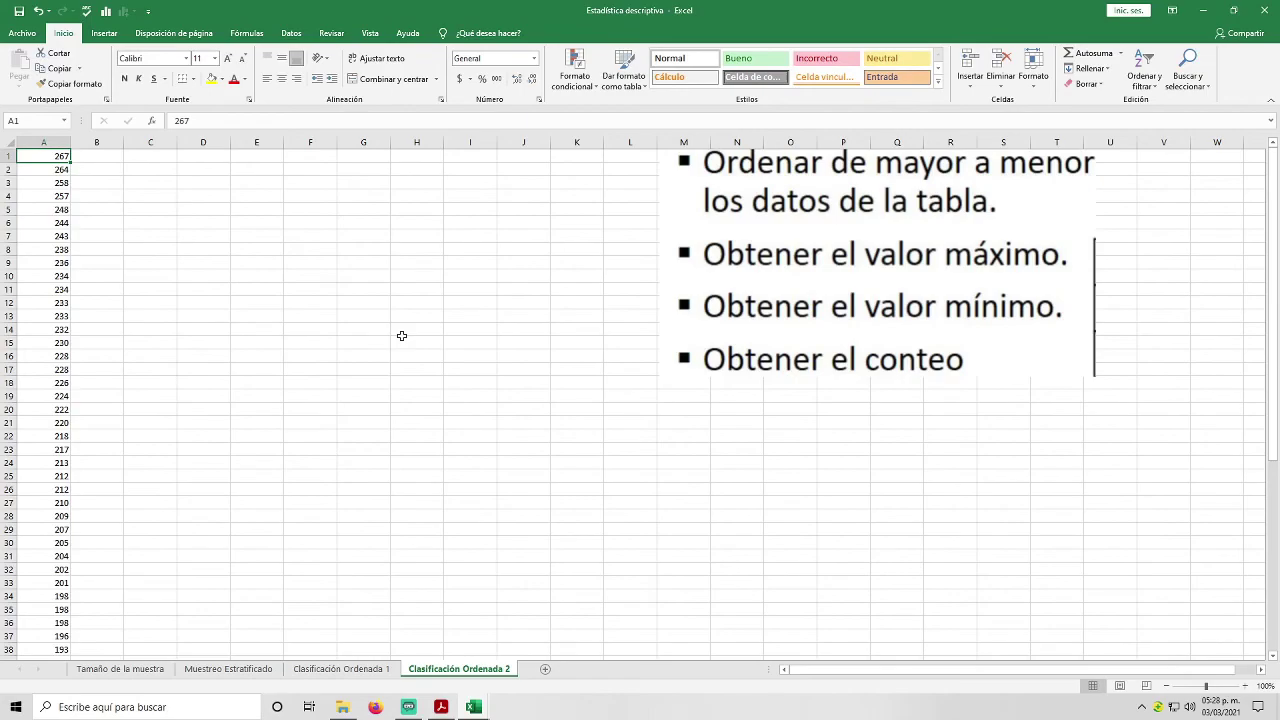
{"action": "left_click", "coordinate": [155, 218]}
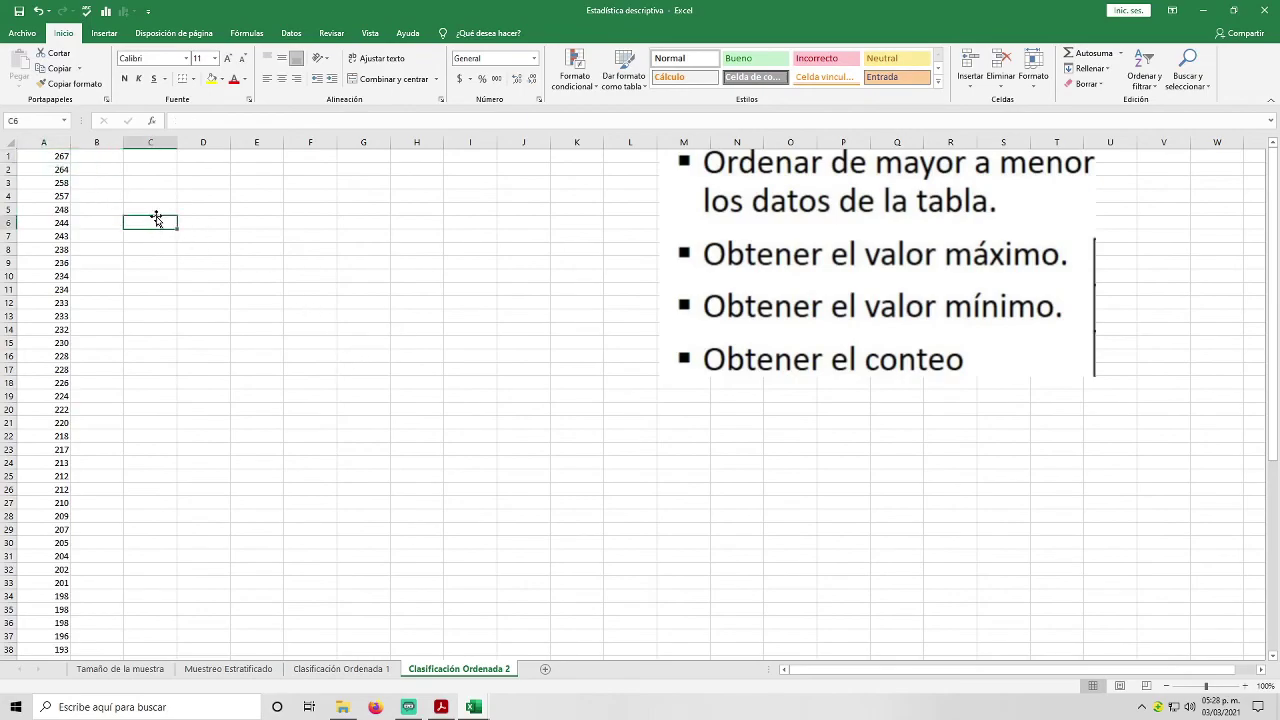
{"action": "left_click", "coordinate": [187, 181]}
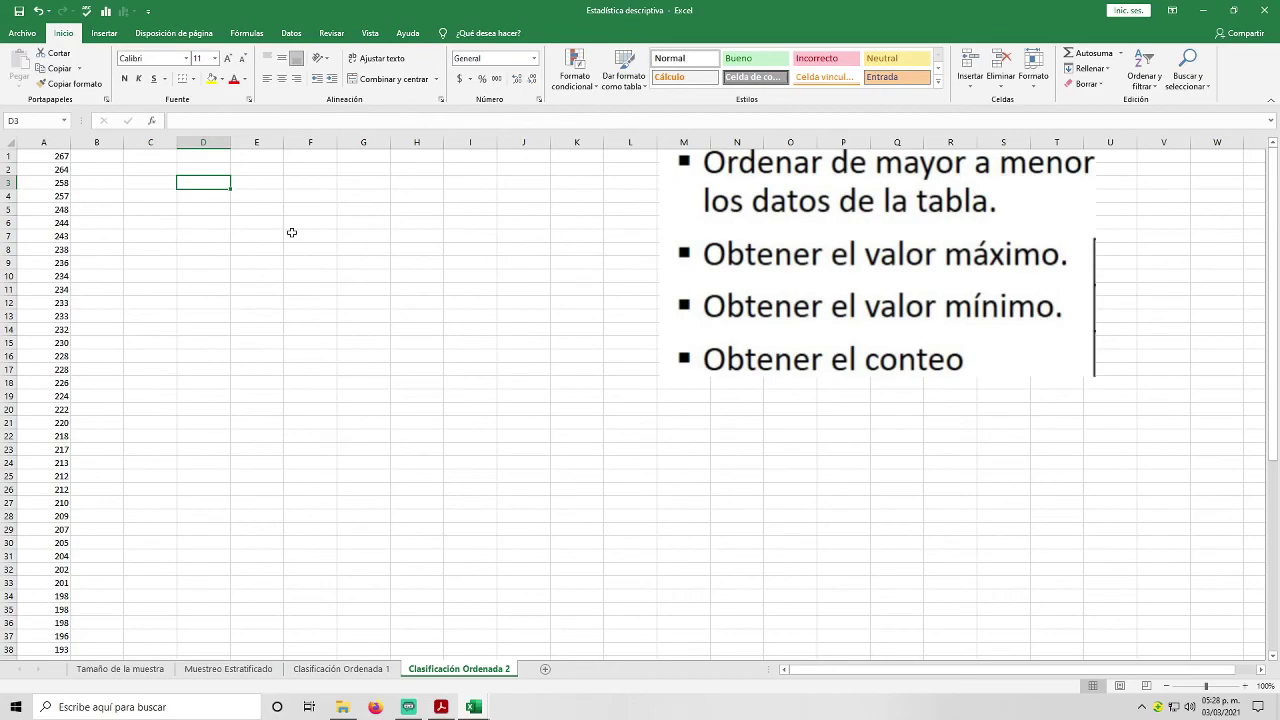
{"action": "type", "text": "="}
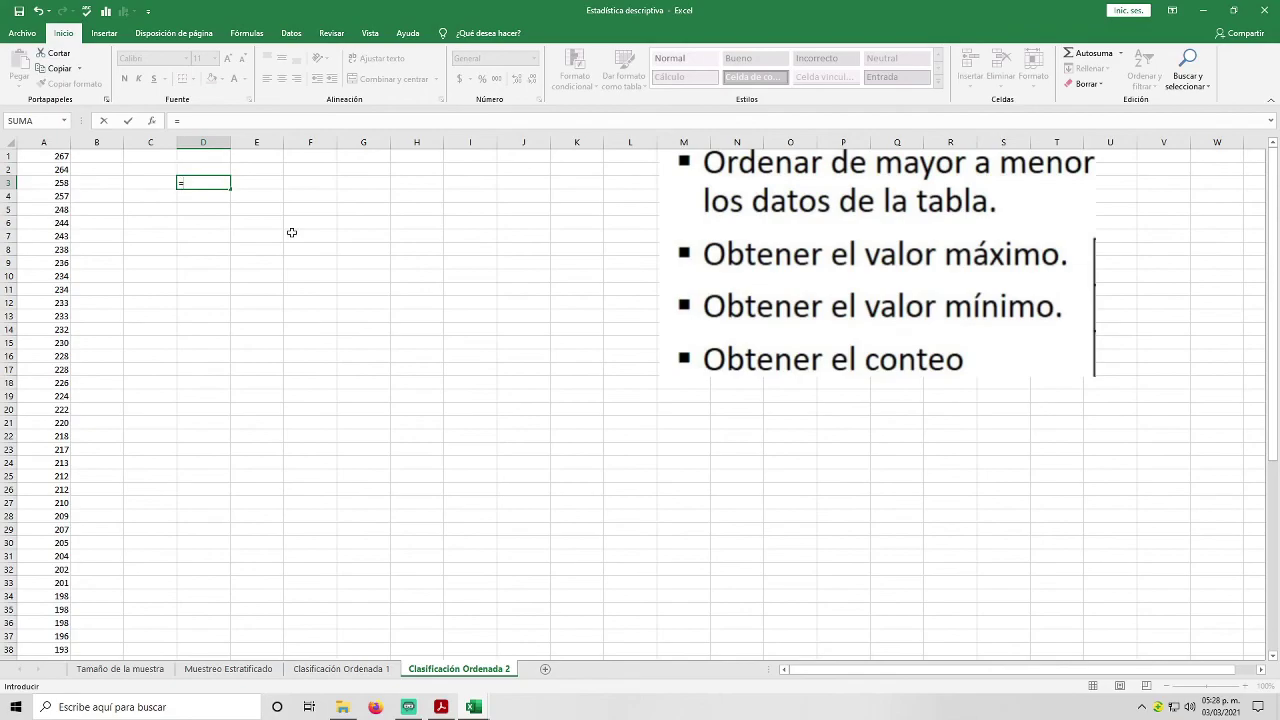
{"action": "type", "text": "max"}
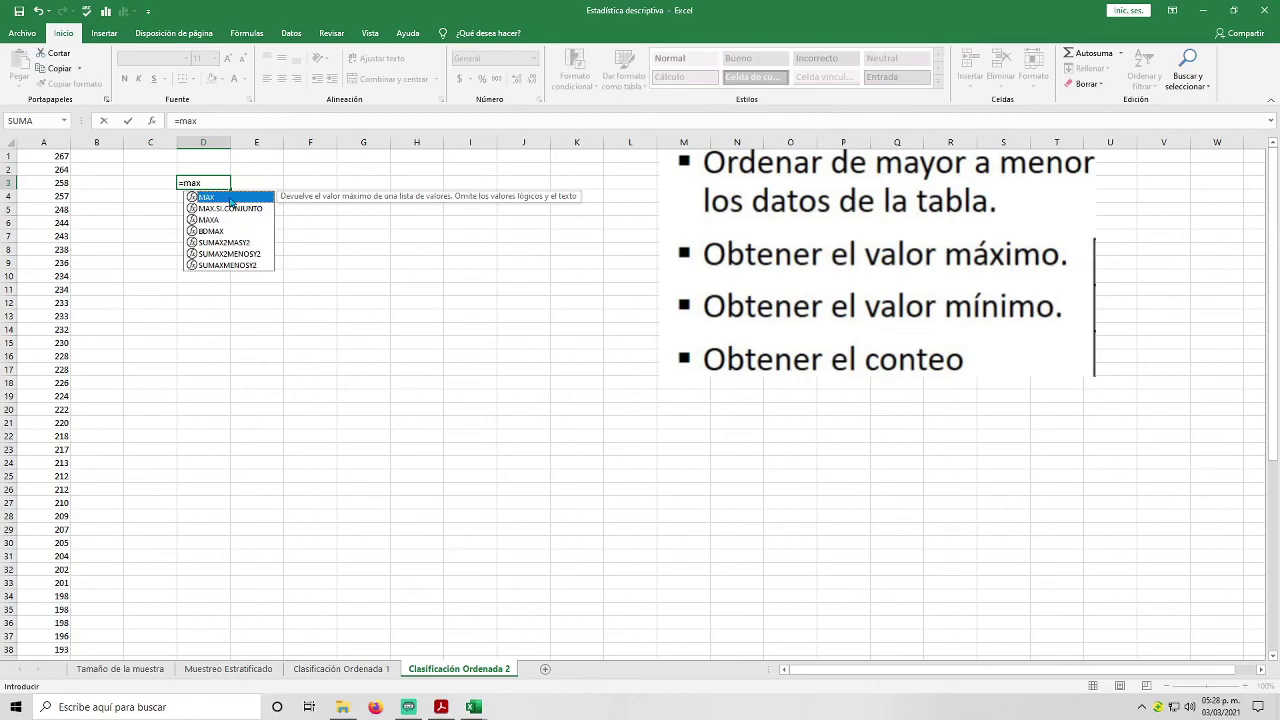
{"action": "double_click", "coordinate": [211, 198]}
{"action": "left_click_drag", "start_coordinate": [58, 155], "coordinate": [70, 716]}
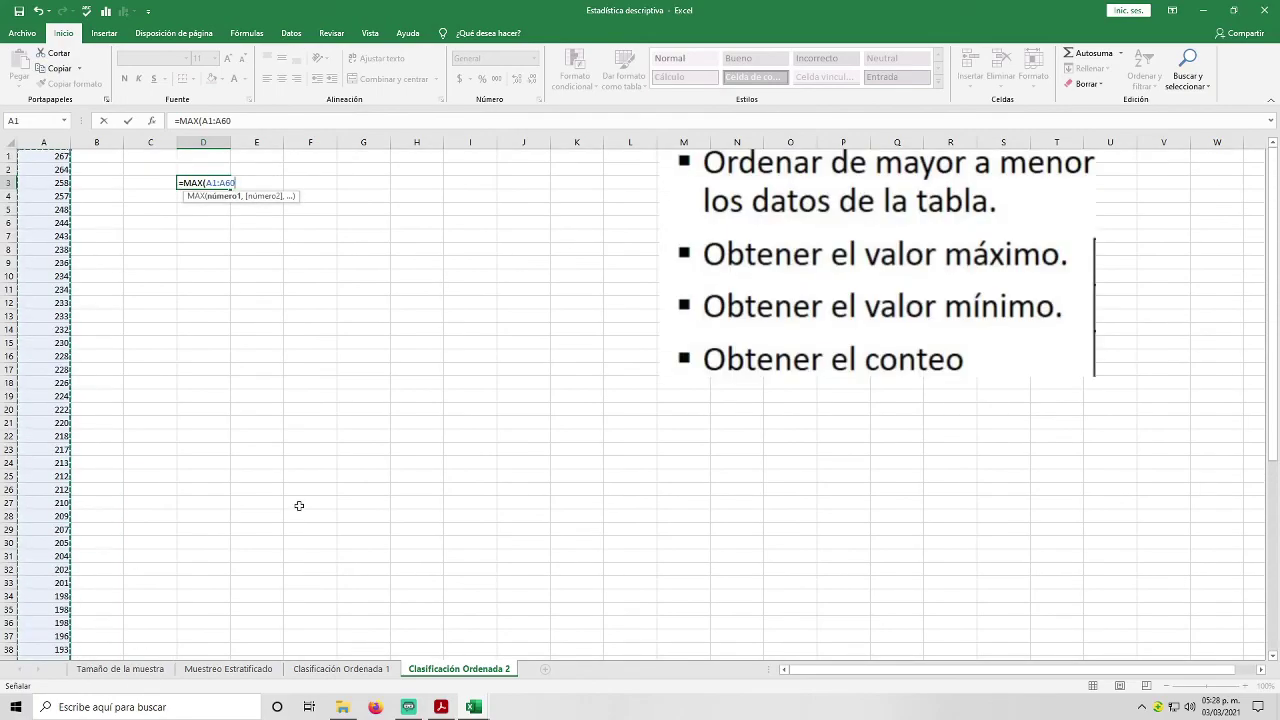
{"action": "type", "text": ")"}
{"action": "key", "text": "Return"}
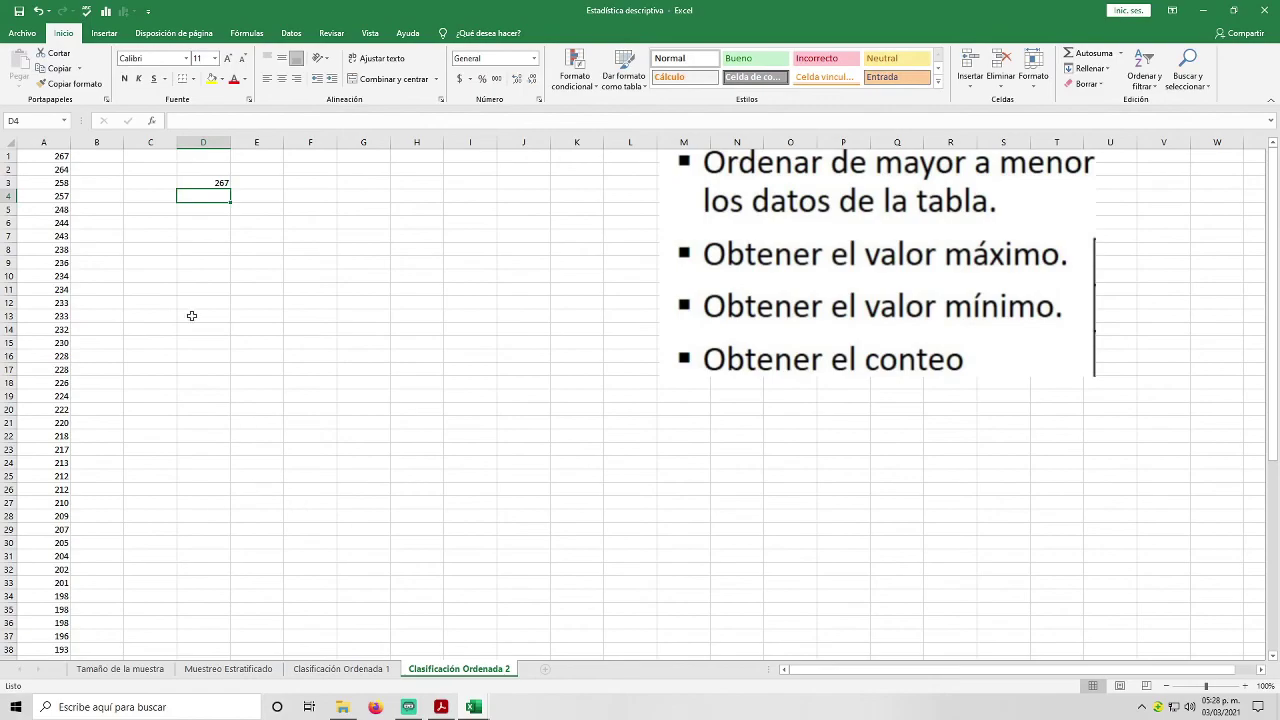
Step: Label cells C3 and C4 as Max and Min
{"action": "left_click", "coordinate": [155, 182]}
{"action": "type", "text": "Max"}
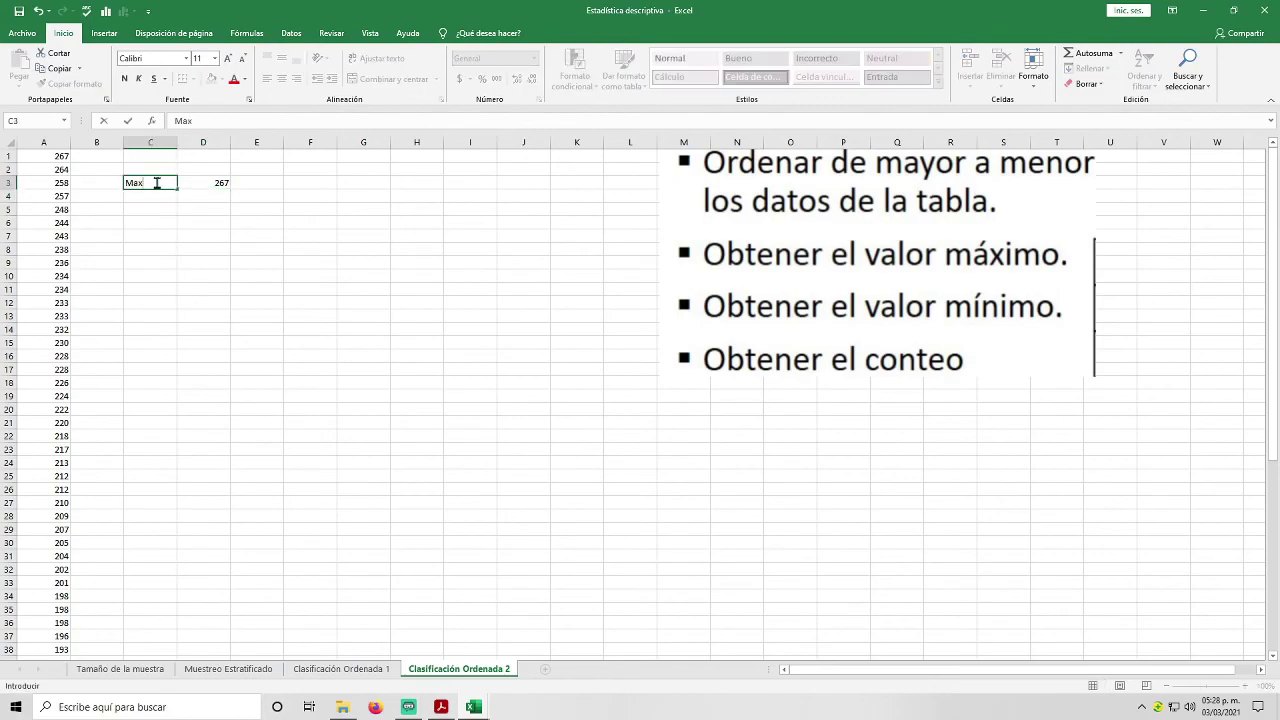
{"action": "key", "text": "Return"}
{"action": "type", "text": "Mi"}
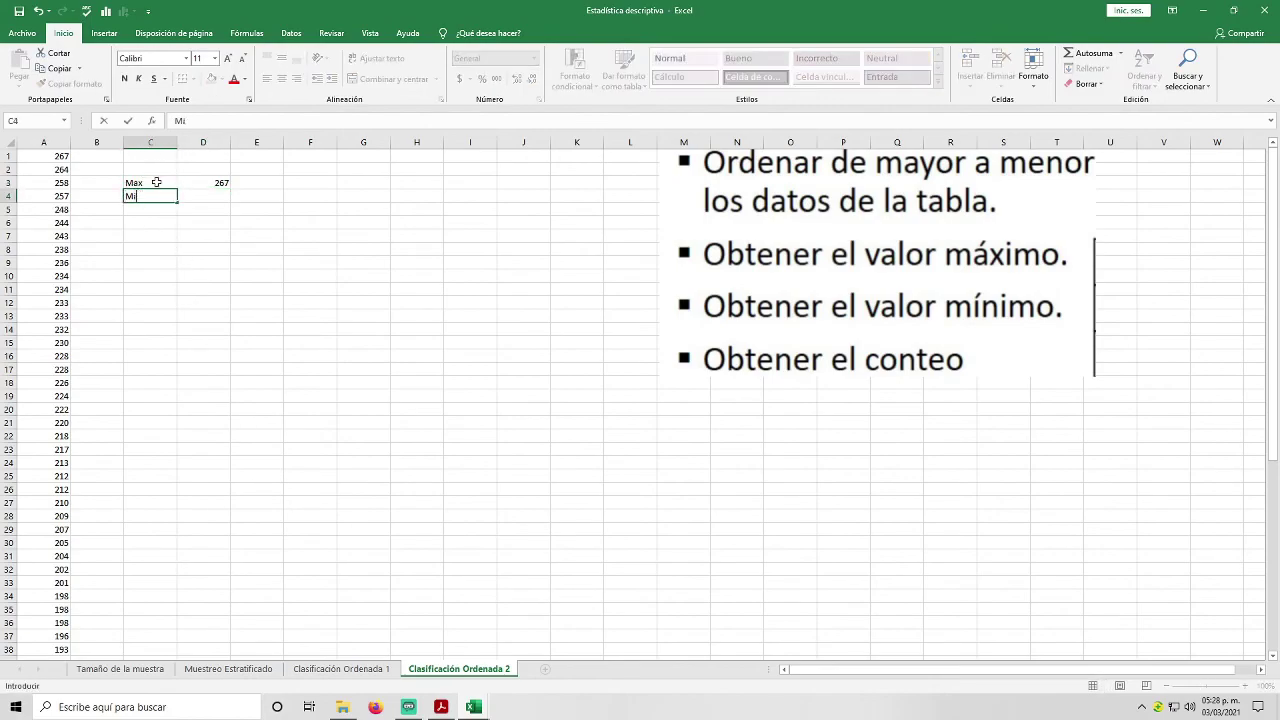
{"action": "type", "text": "n"}
{"action": "key", "text": "Tab"}
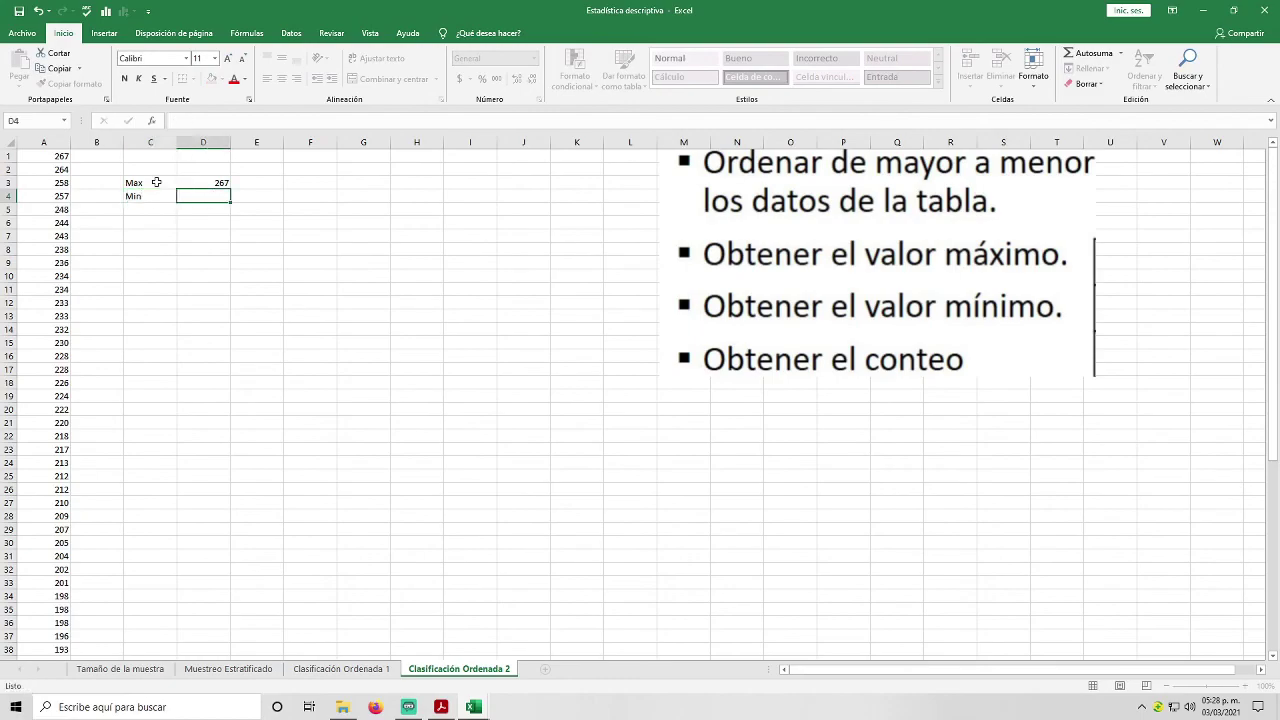
Step: Calculate the minimum of the sorted column A list in cell D4 with =MIN(A1:A60)
{"action": "type", "text": "=min"}
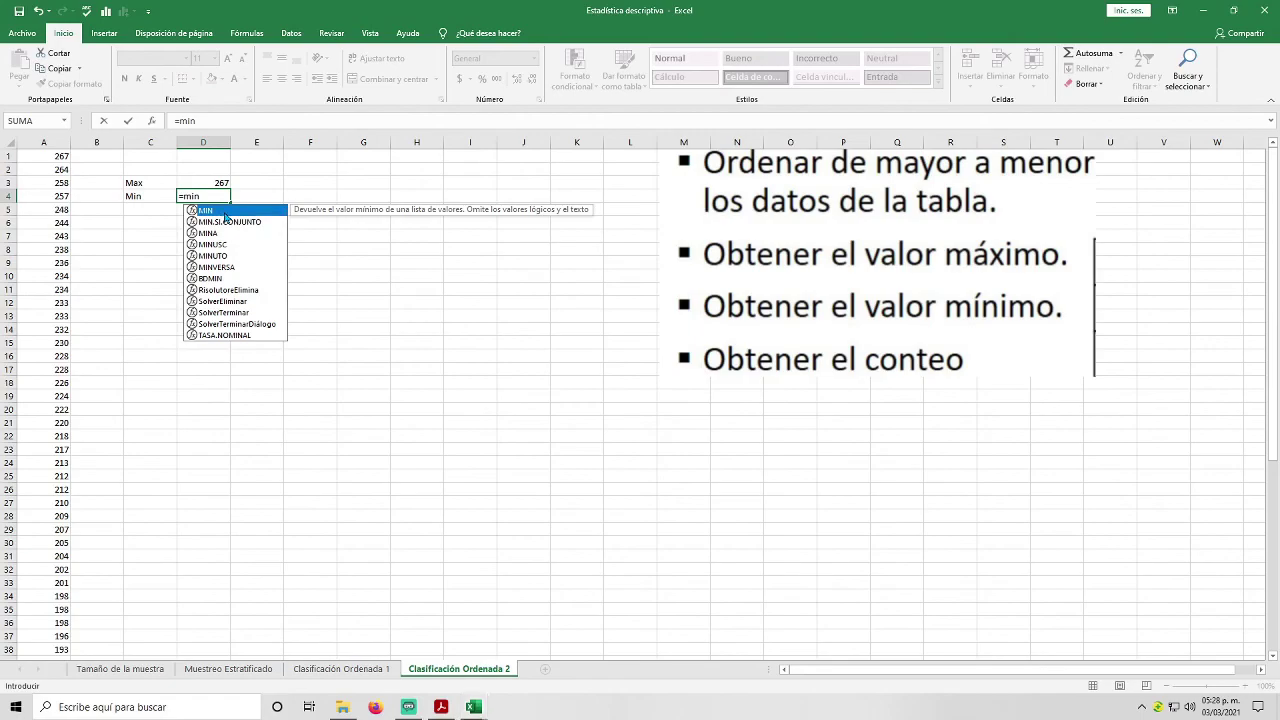
{"action": "double_click", "coordinate": [222, 210]}
{"action": "left_click_drag", "start_coordinate": [46, 158], "coordinate": [52, 637]}
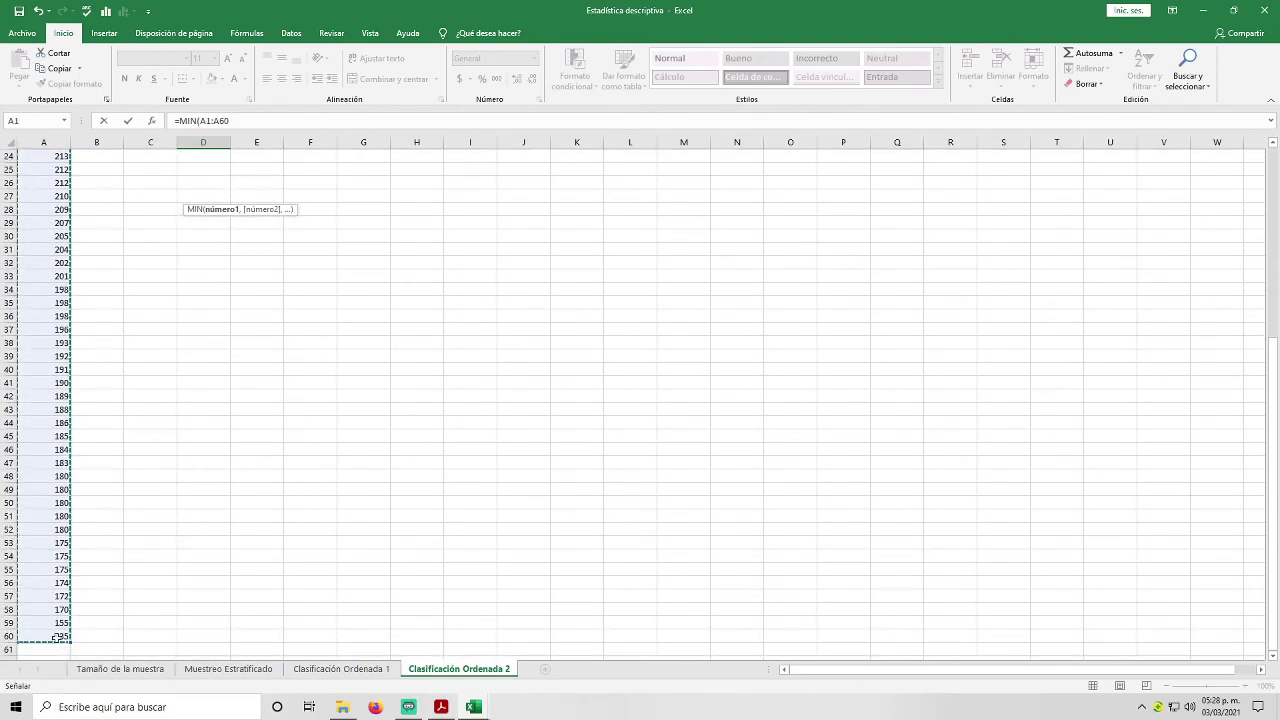
{"action": "scroll", "coordinate": [329, 548], "scroll_direction": "up", "scroll_amount": 8}
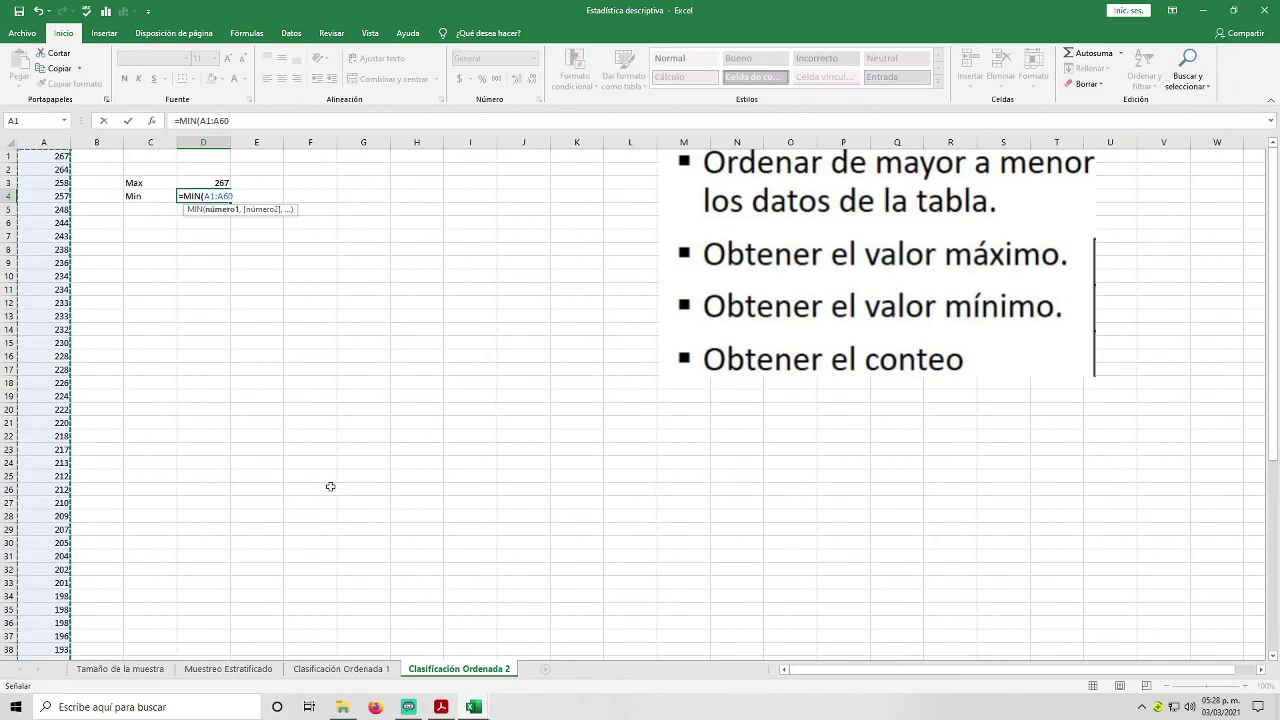
{"action": "type", "text": ")"}
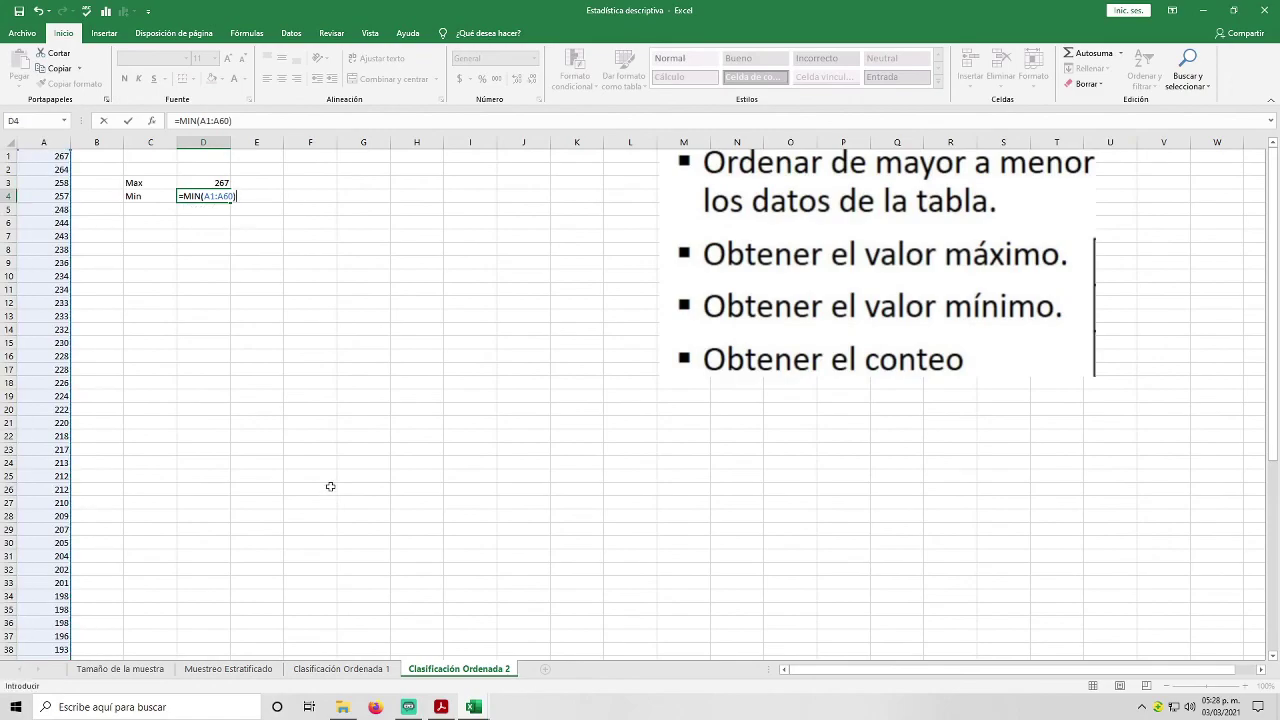
{"action": "key", "text": "Return"}
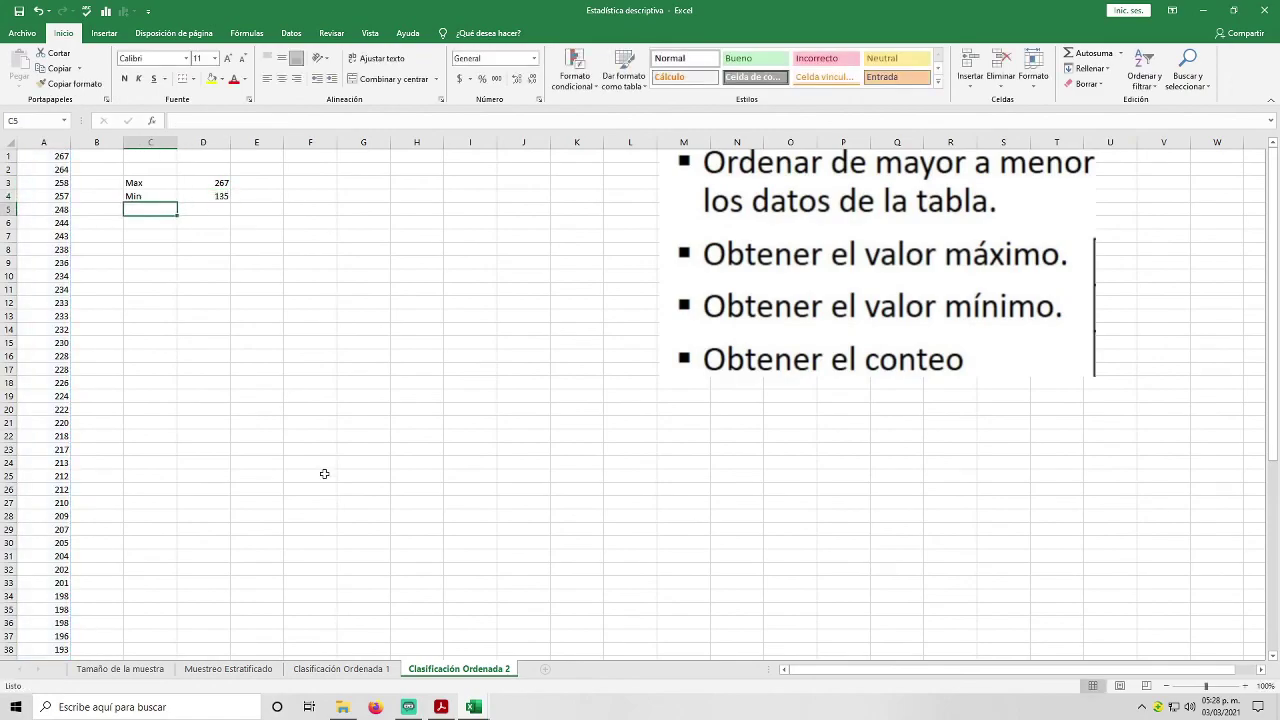
Step: Label cell C5 as Conteo and count the column A list in D5 with =CONTAR(A1:A60)
{"action": "type", "text": "Conteo"}
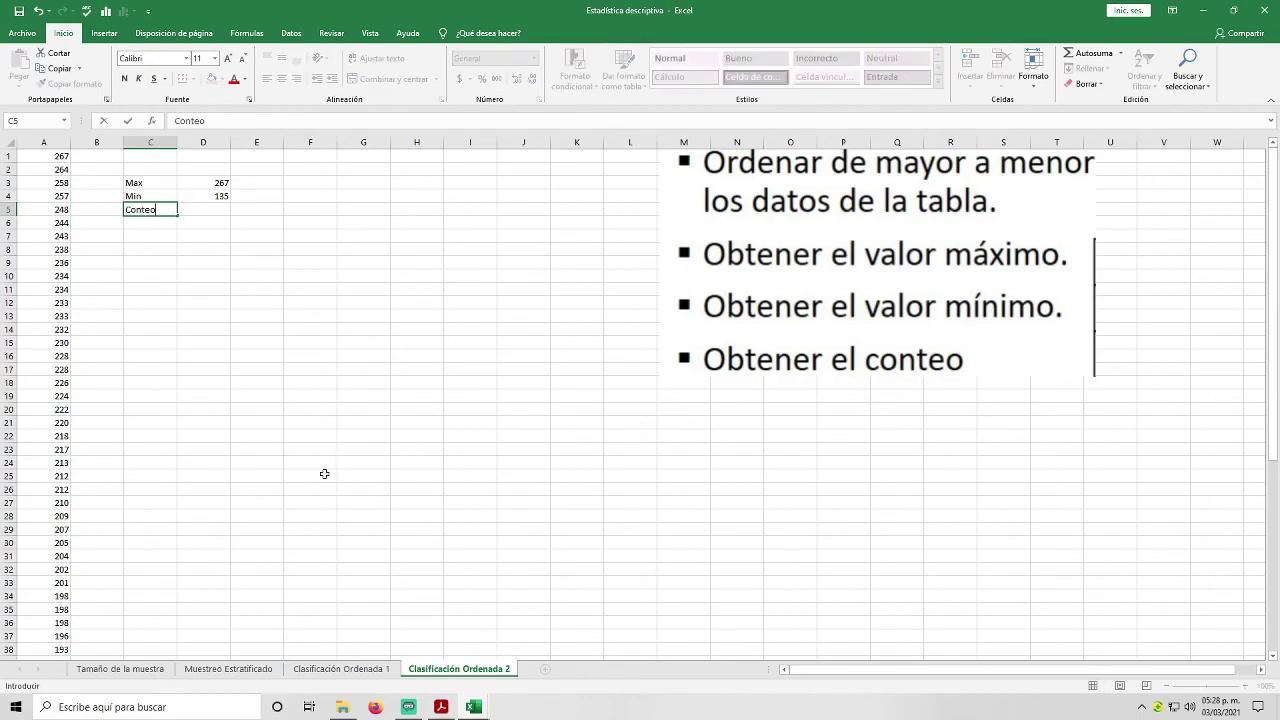
{"action": "key", "text": "Tab"}
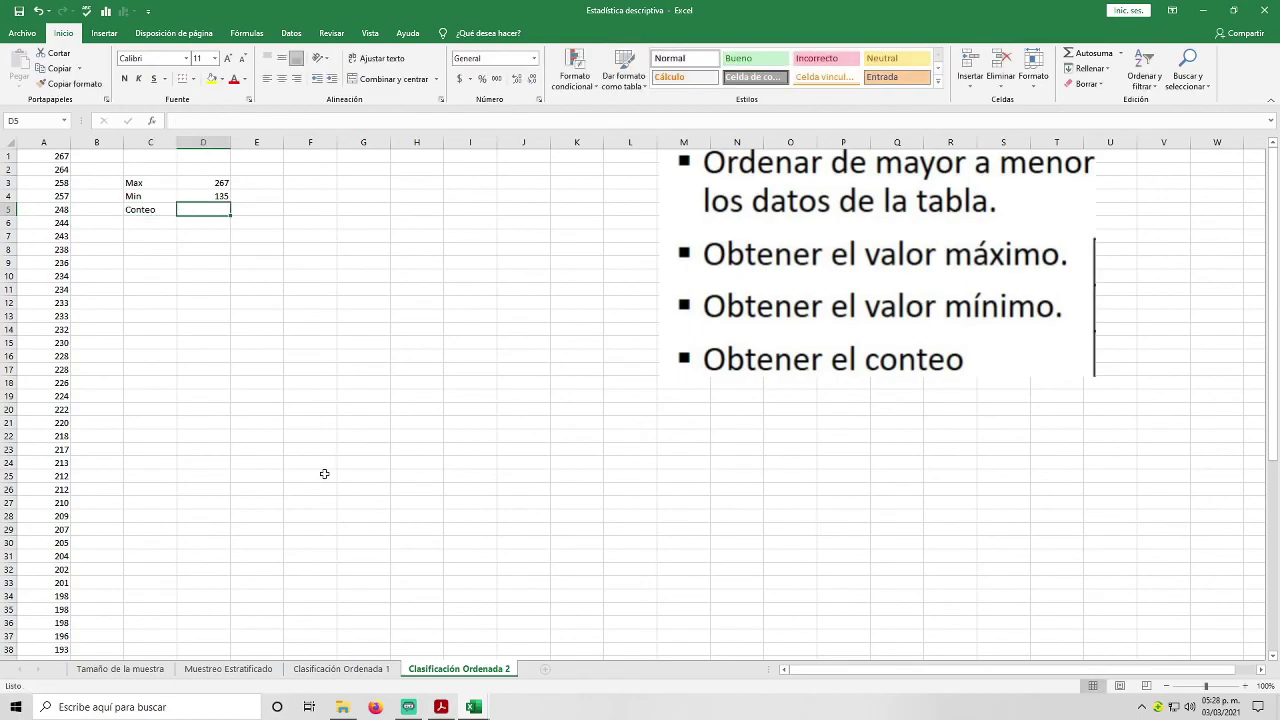
{"action": "type", "text": "=contar"}
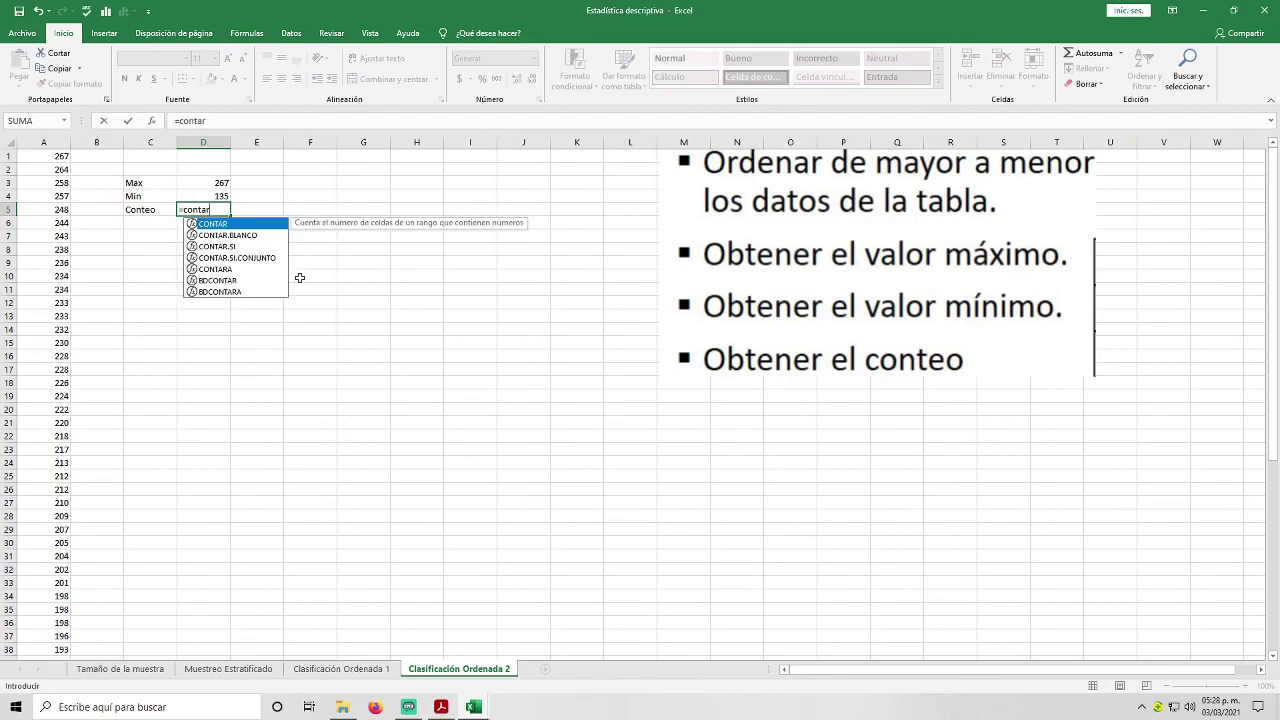
{"action": "double_click", "coordinate": [224, 226]}
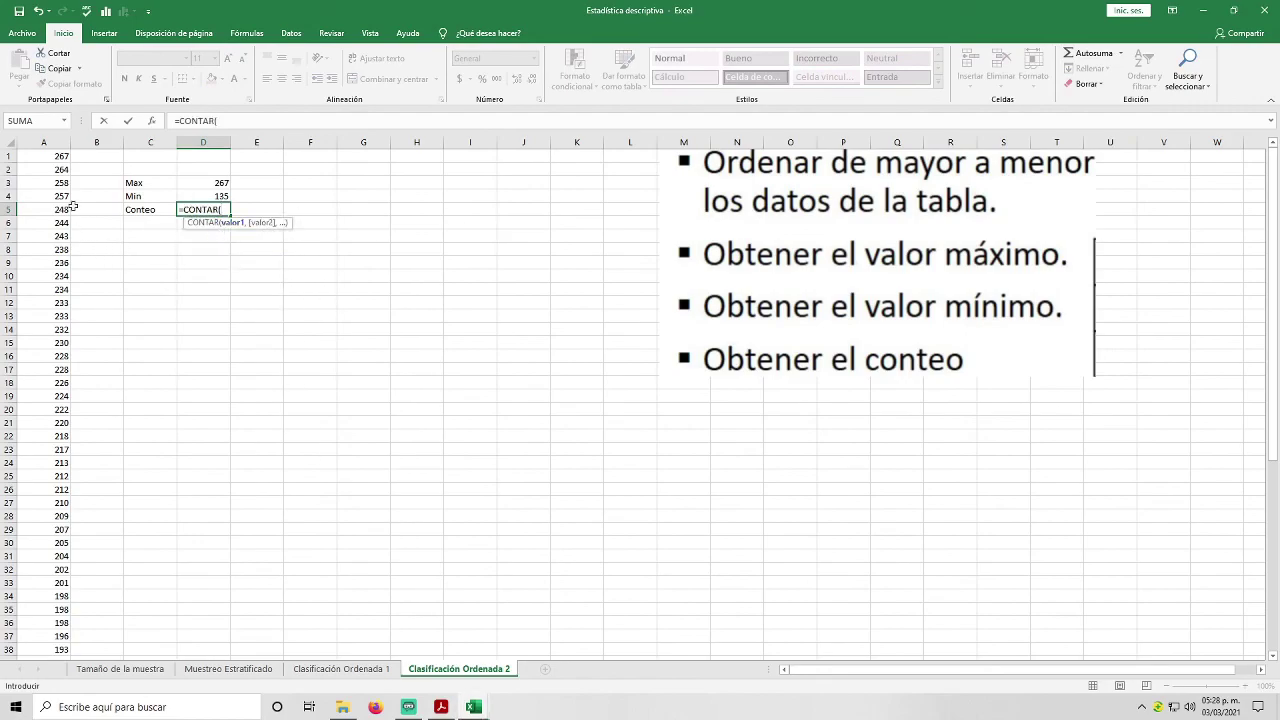
{"action": "left_click", "coordinate": [57, 157]}
{"action": "left_click_drag", "start_coordinate": [57, 157], "coordinate": [65, 650]}
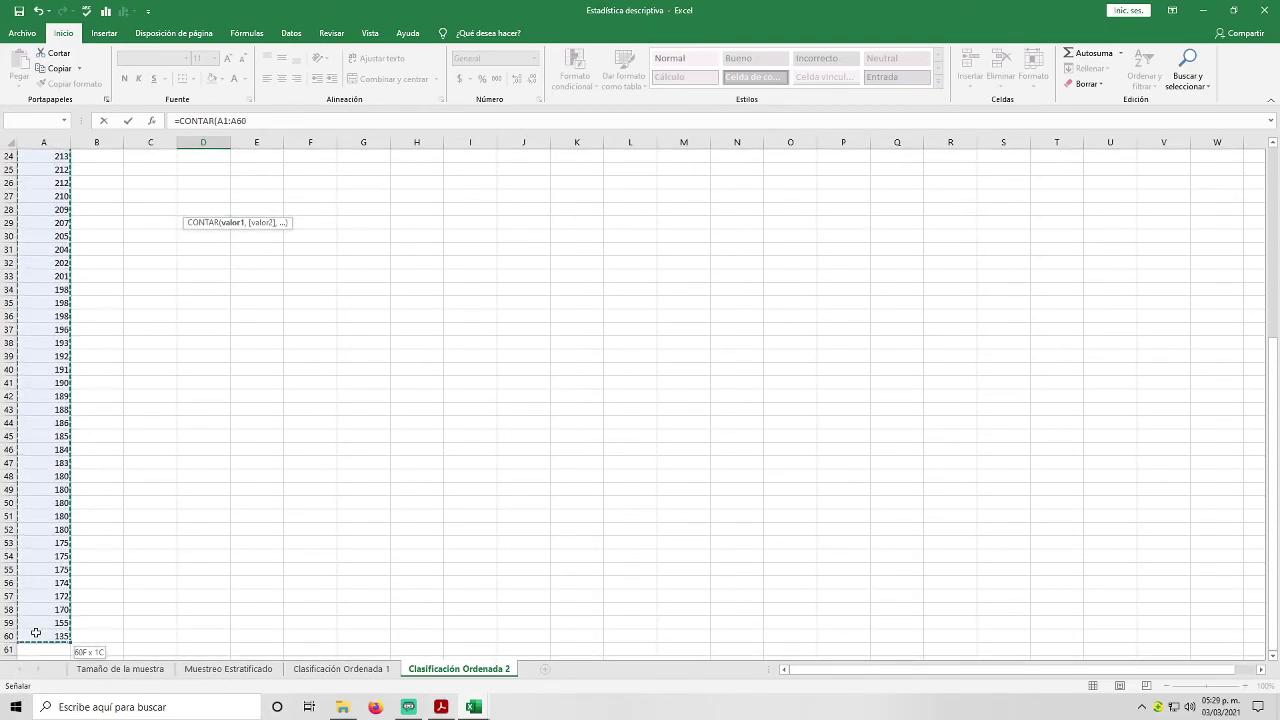
{"action": "scroll", "coordinate": [214, 560], "scroll_direction": "up", "scroll_amount": 8}
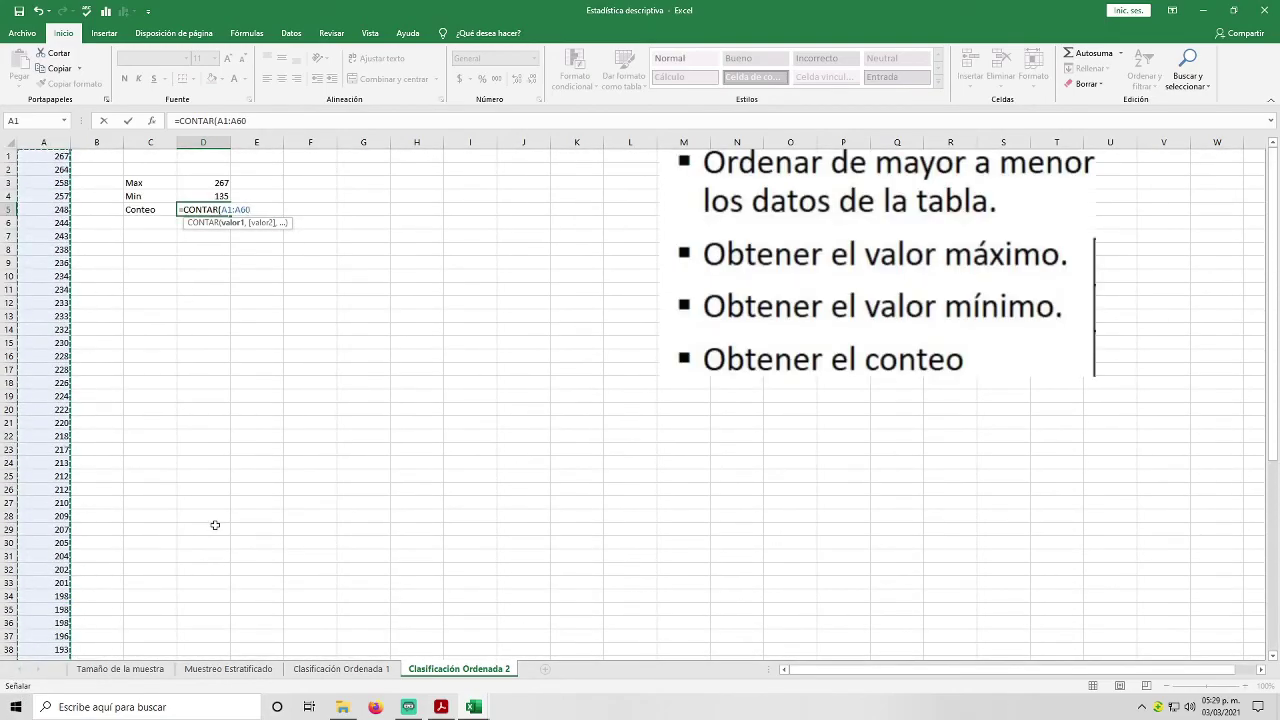
{"action": "type", "text": ")"}
{"action": "key", "text": "Return"}
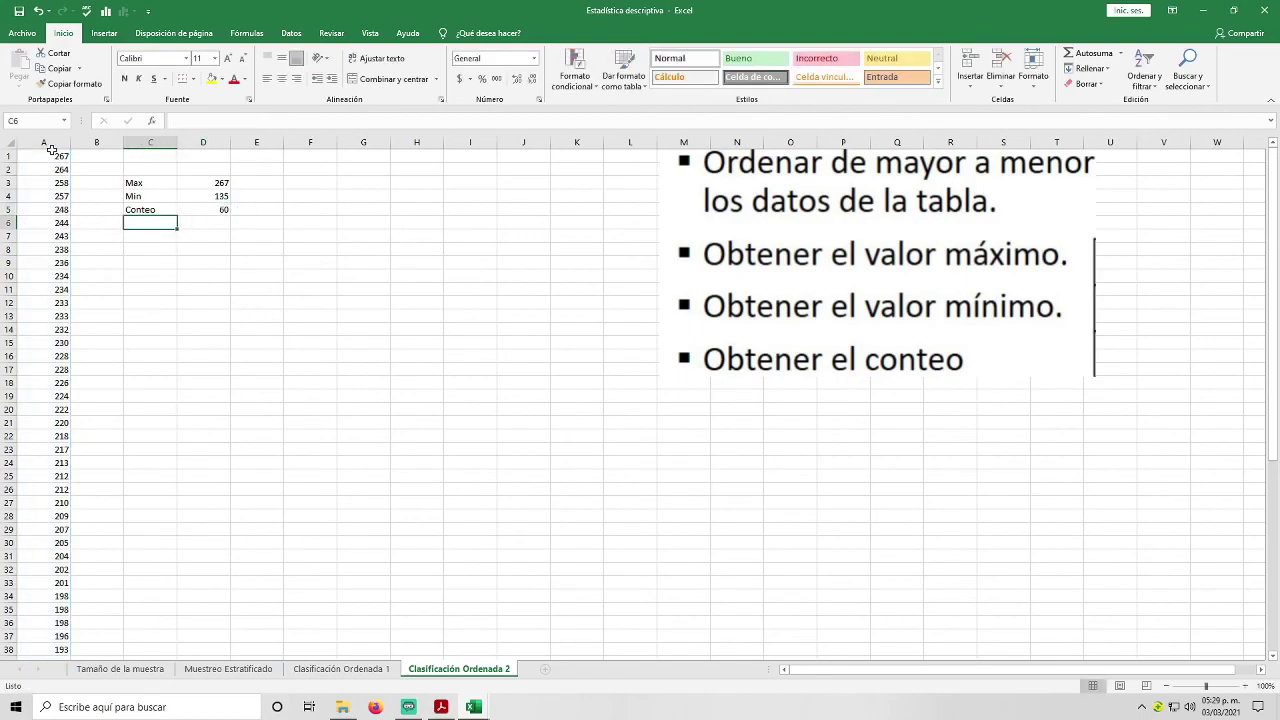
Step: Review the count and maximum formulas against the full column A list, and move the task instructions picture closer to the results, starting at column I
{"action": "left_click", "coordinate": [224, 212]}
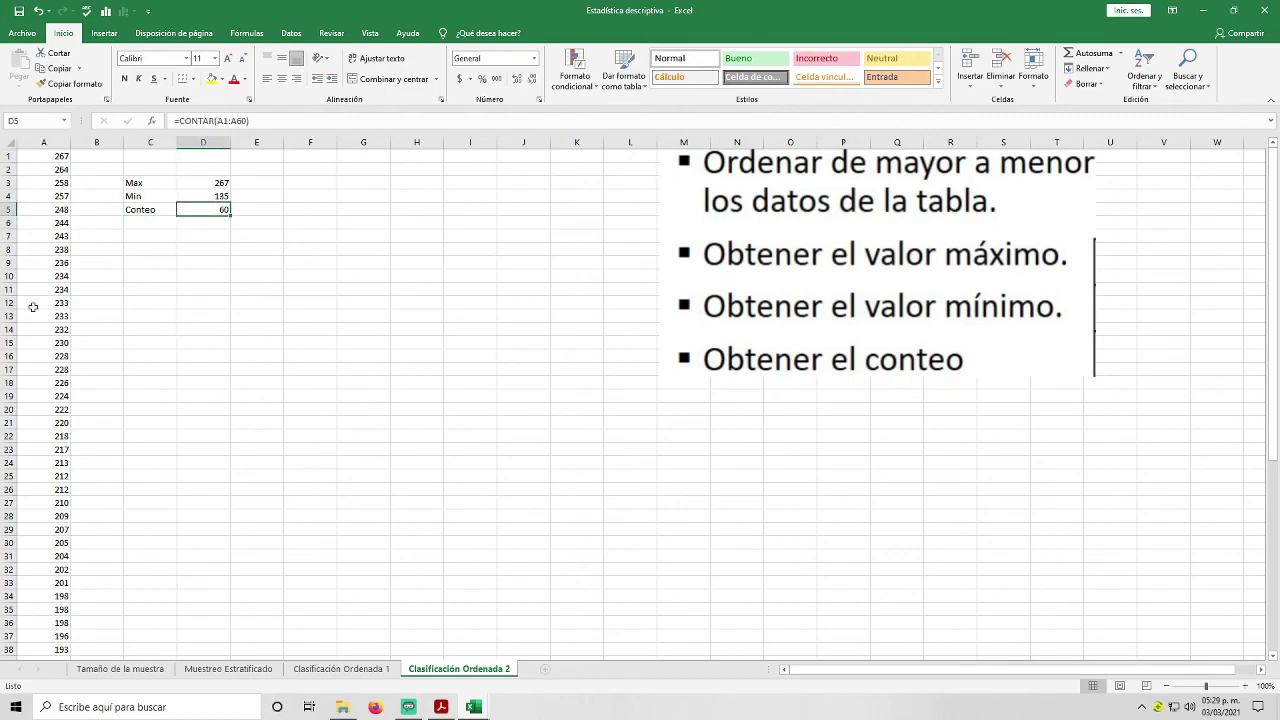
{"action": "scroll", "coordinate": [33, 307], "scroll_direction": "down", "scroll_amount": 10}
{"action": "scroll", "coordinate": [60, 320], "scroll_direction": "up", "scroll_amount": 10}
{"action": "left_click", "coordinate": [221, 185]}
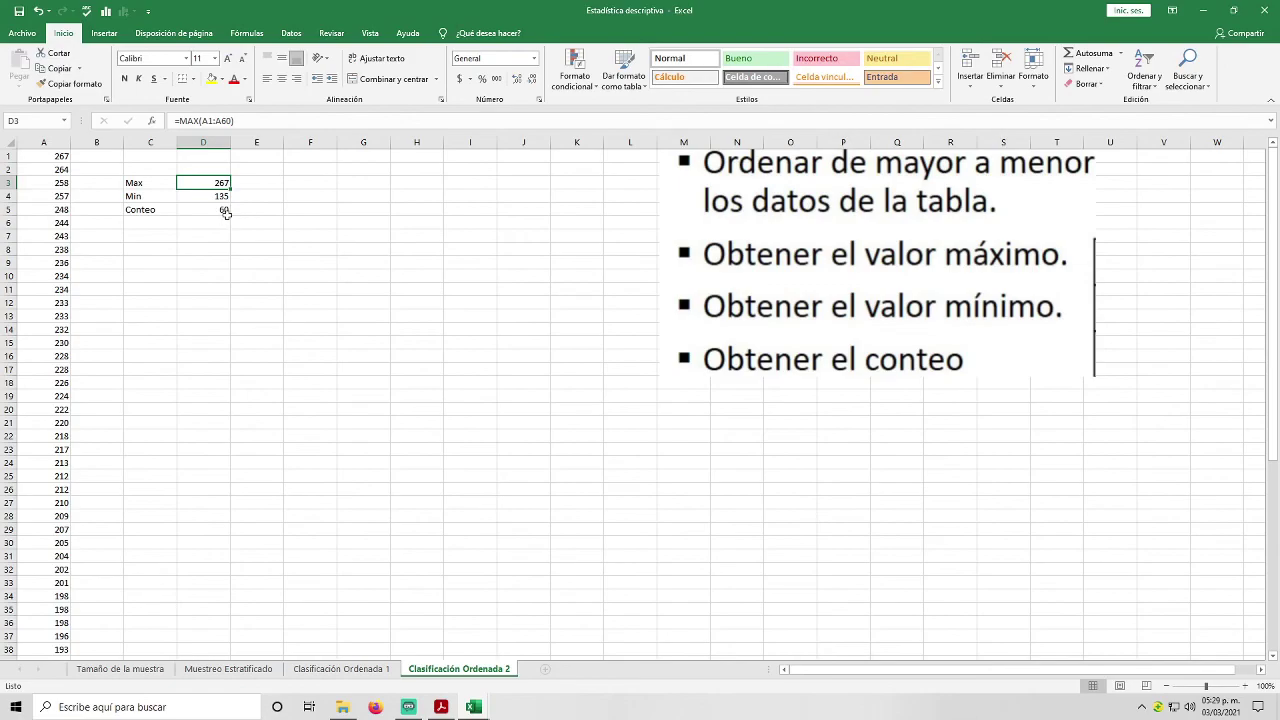
{"action": "scroll", "coordinate": [58, 305], "scroll_direction": "down", "scroll_amount": 3}
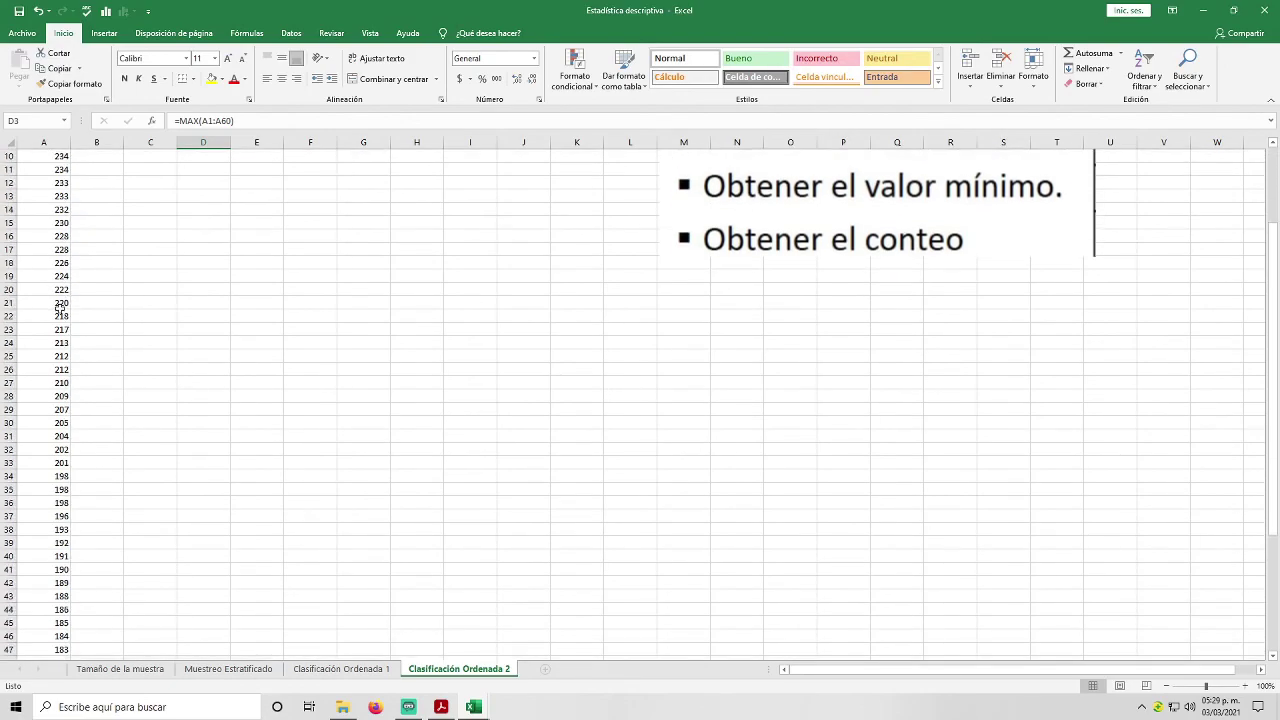
{"action": "scroll", "coordinate": [60, 309], "scroll_direction": "down", "scroll_amount": 3}
{"action": "scroll", "coordinate": [60, 309], "scroll_direction": "up", "scroll_amount": 6}
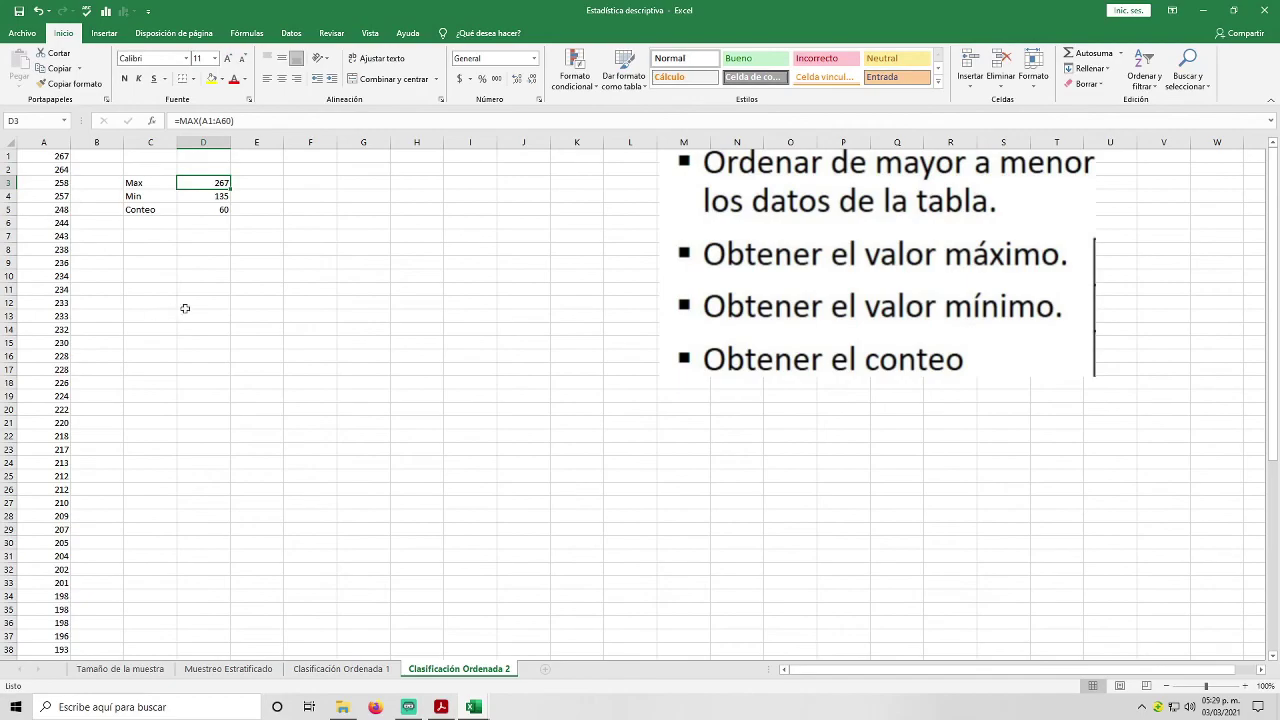
{"action": "left_click_drag", "start_coordinate": [798, 262], "coordinate": [579, 241]}
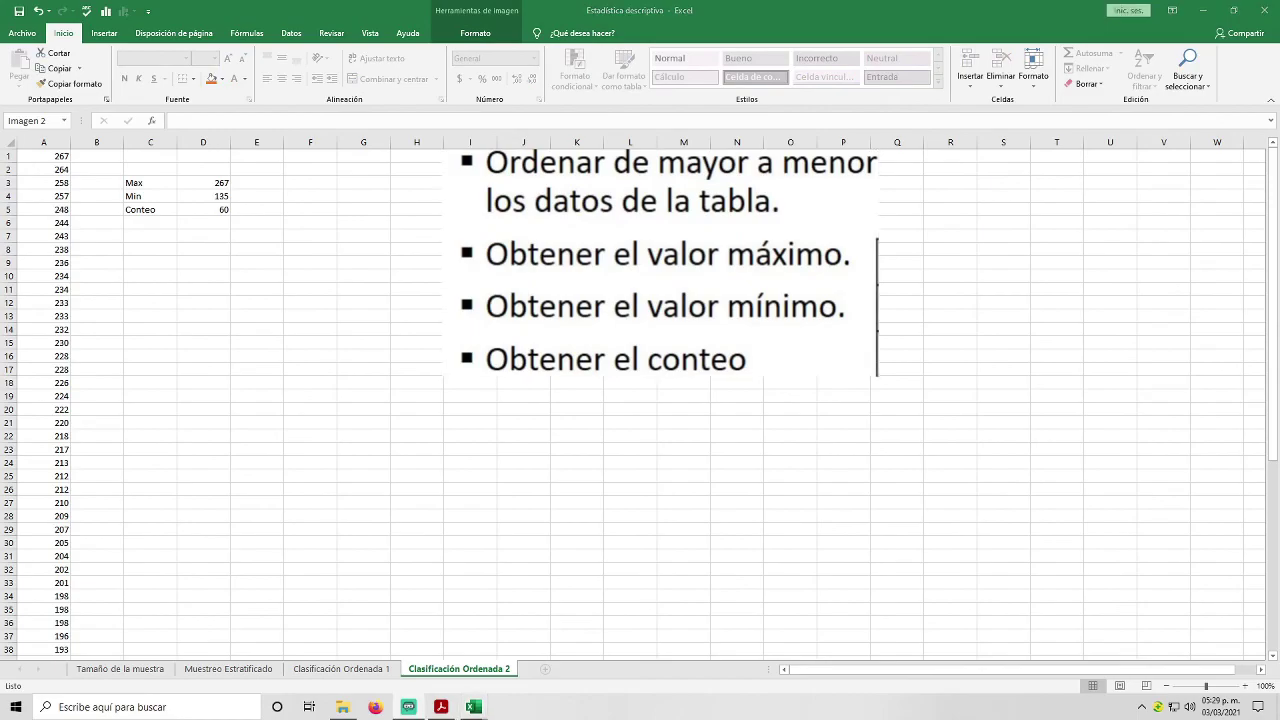
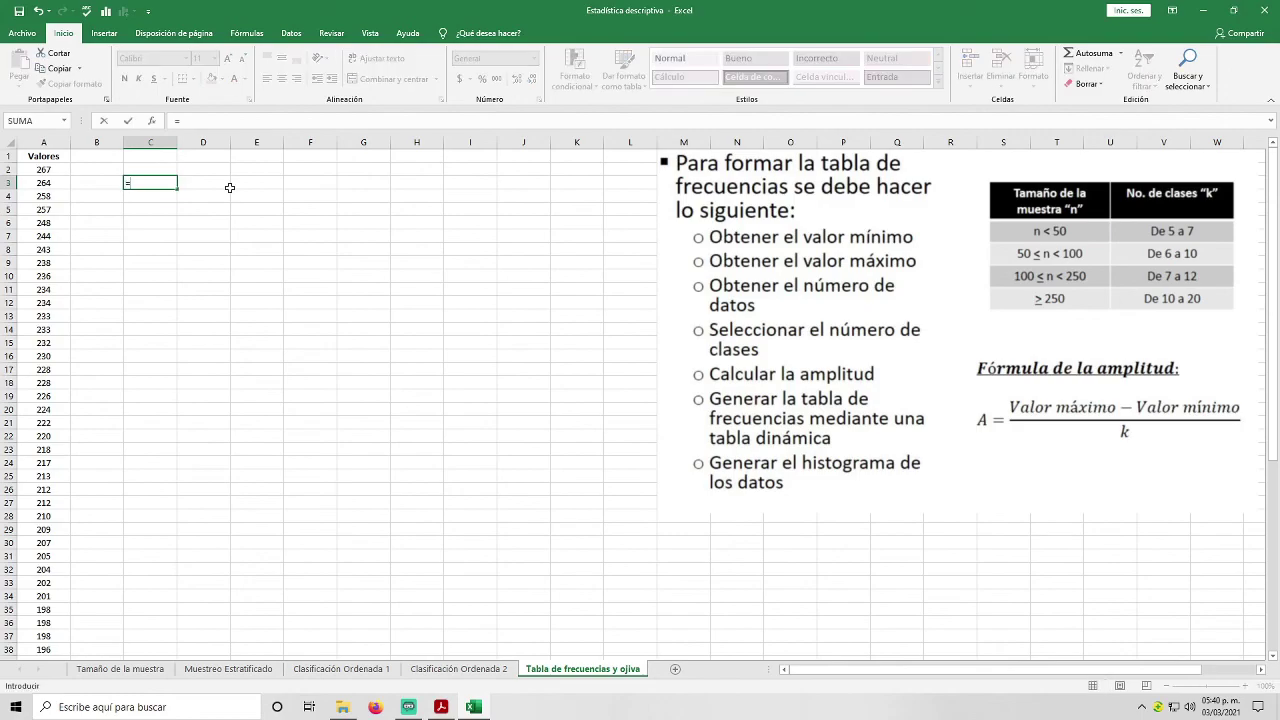
Step: Label cell C3 as Min and calculate the minimum of the Valores list in D3 with the MIN function
{"action": "key", "text": "Escape"}
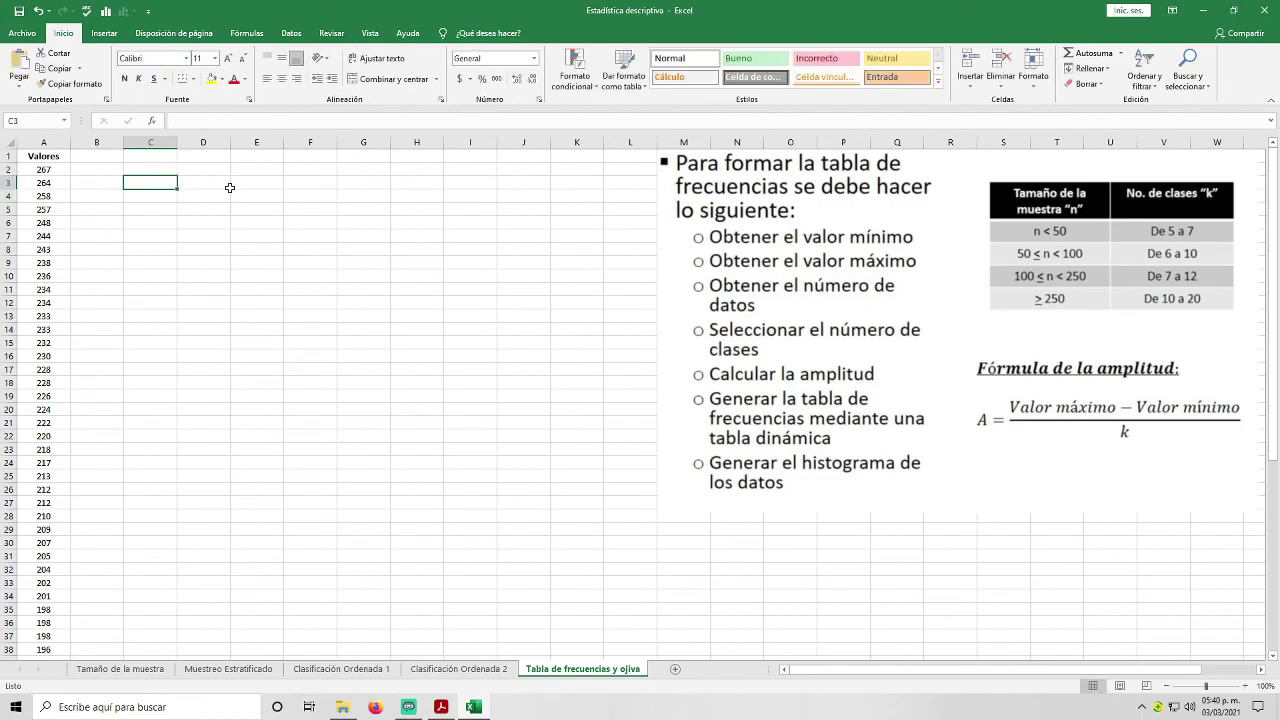
{"action": "type", "text": "Min"}
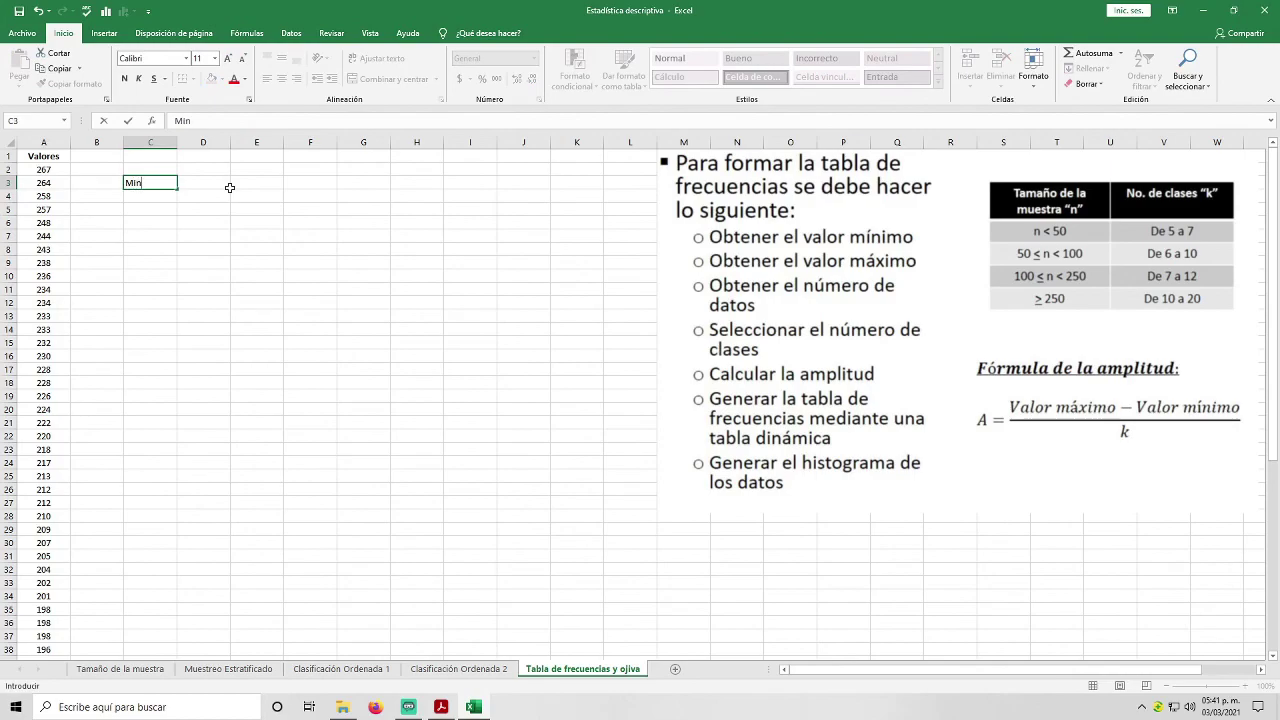
{"action": "left_click", "coordinate": [230, 188]}
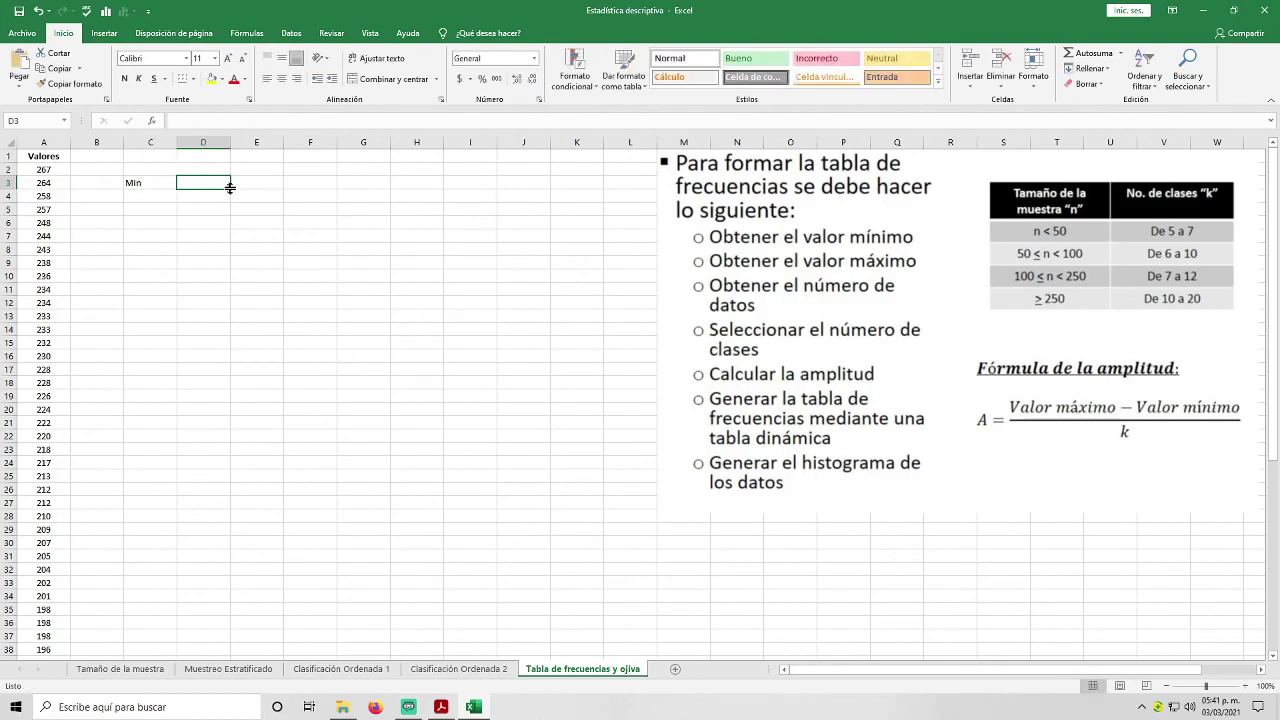
{"action": "type", "text": "=min"}
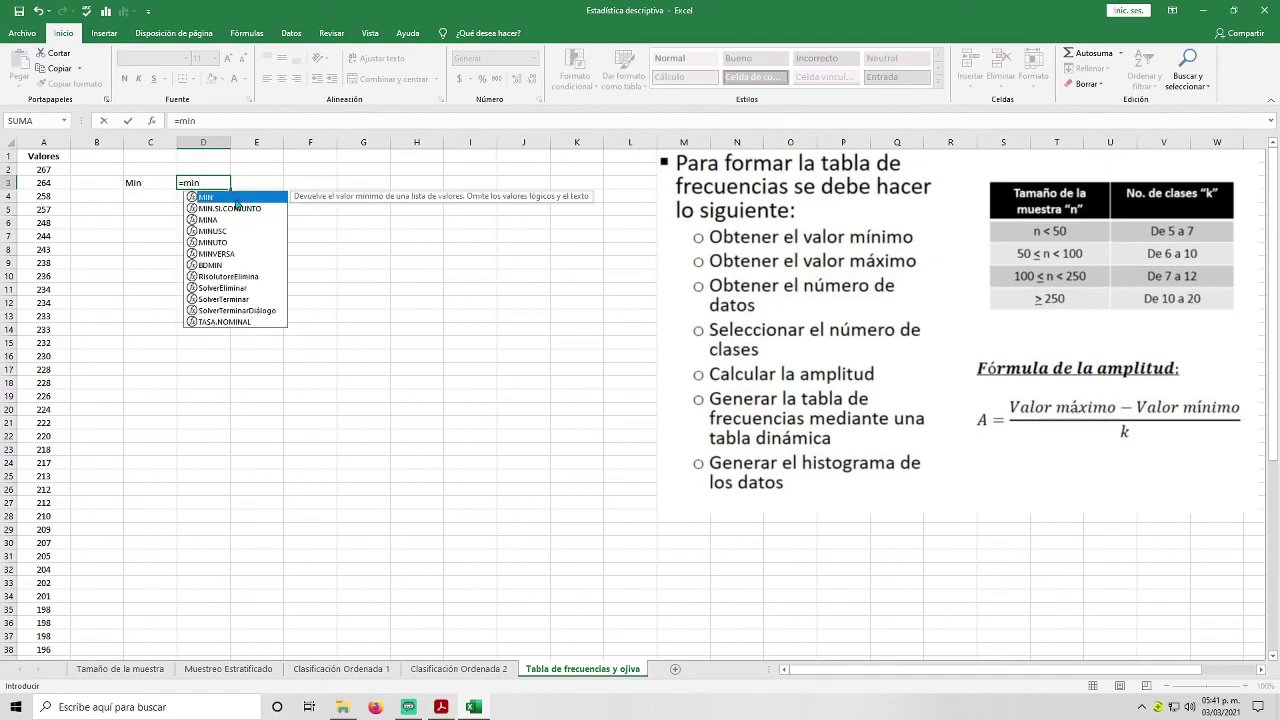
{"action": "double_click", "coordinate": [236, 198]}
{"action": "left_click_drag", "start_coordinate": [52, 167], "coordinate": [48, 636]}
{"action": "scroll", "coordinate": [190, 560], "scroll_direction": "up", "scroll_amount": 4}
{"action": "type", "text": ")"}
{"action": "key", "text": "Return"}
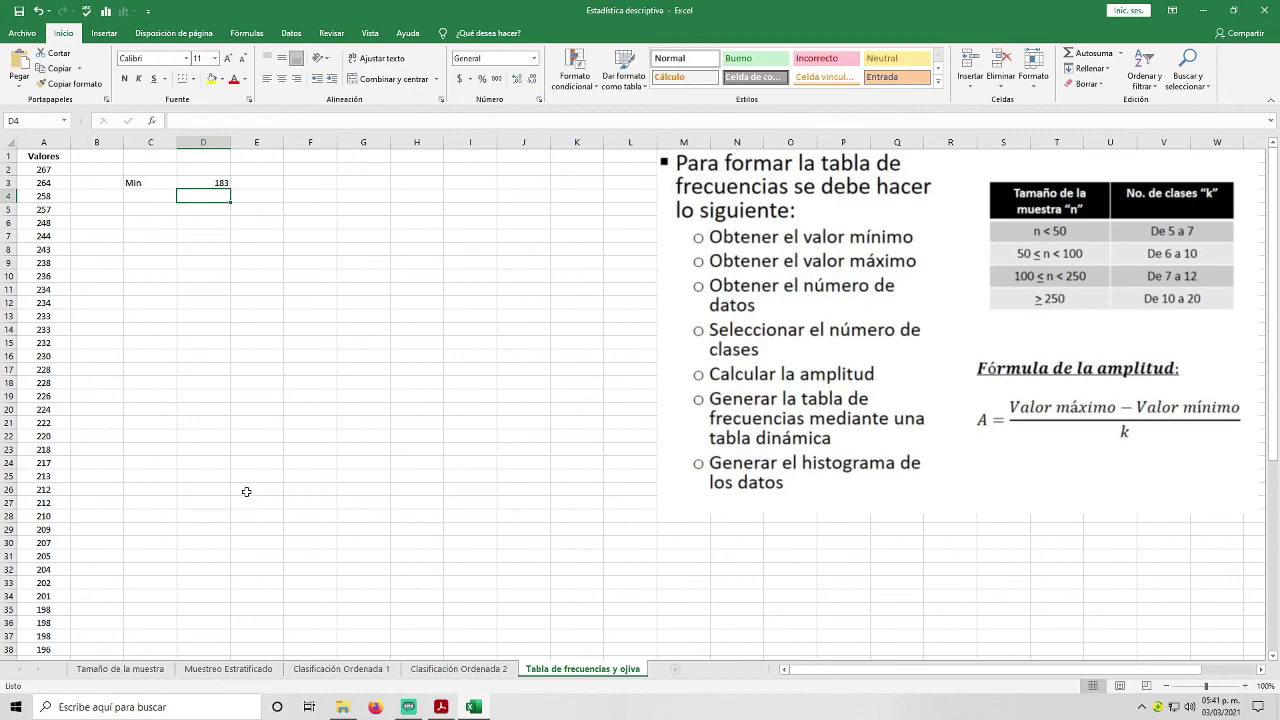
Step: Label cell C4 as Max and calculate the maximum of the Valores list in D4 with =MAX(A2:A48)
{"action": "key", "text": "Left"}
{"action": "type", "text": "Max"}
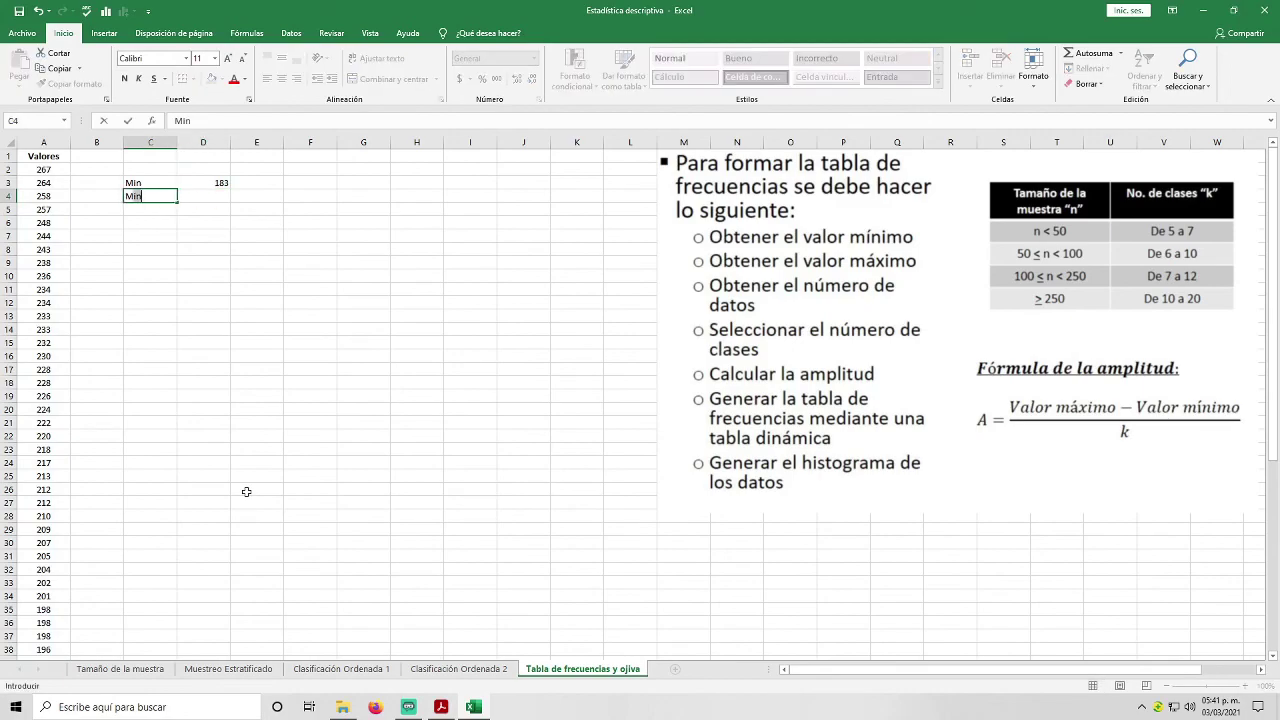
{"action": "key", "text": "Tab"}
{"action": "type", "text": "="}
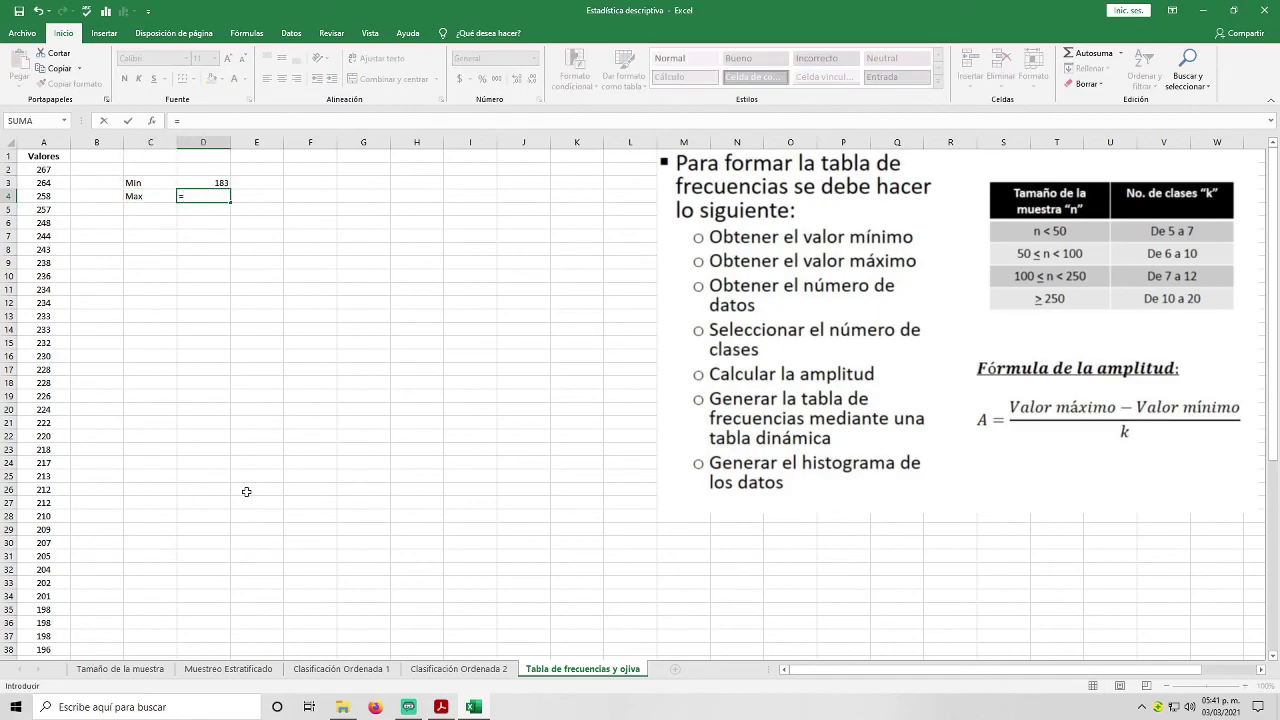
{"action": "type", "text": "max"}
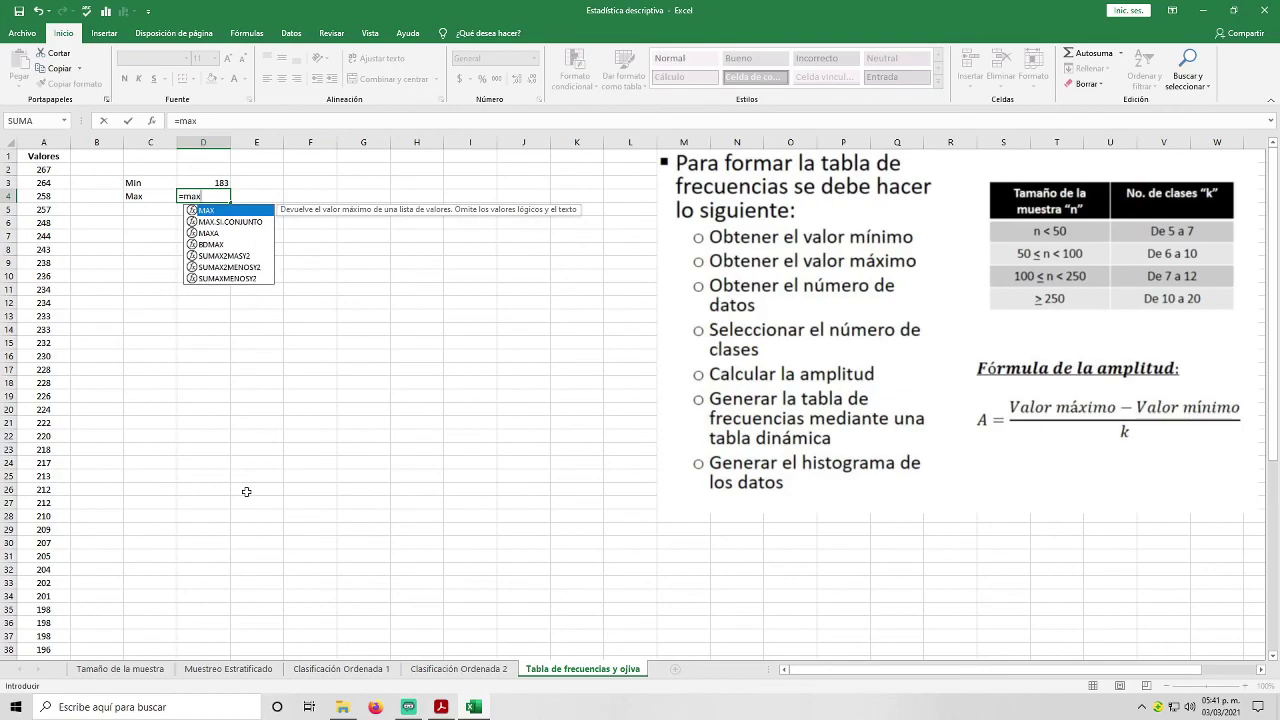
{"action": "double_click", "coordinate": [218, 213]}
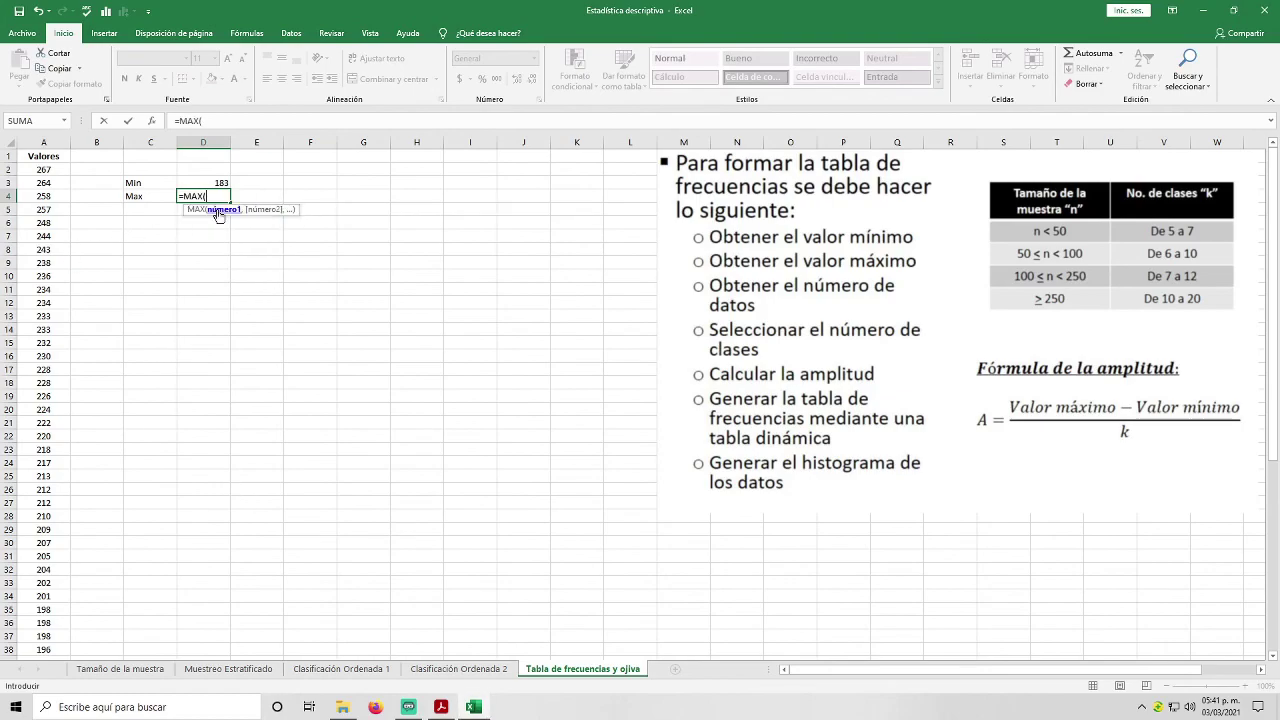
{"action": "left_click_drag", "start_coordinate": [47, 169], "coordinate": [40, 636]}
{"action": "scroll", "coordinate": [363, 489], "scroll_direction": "up", "scroll_amount": 4}
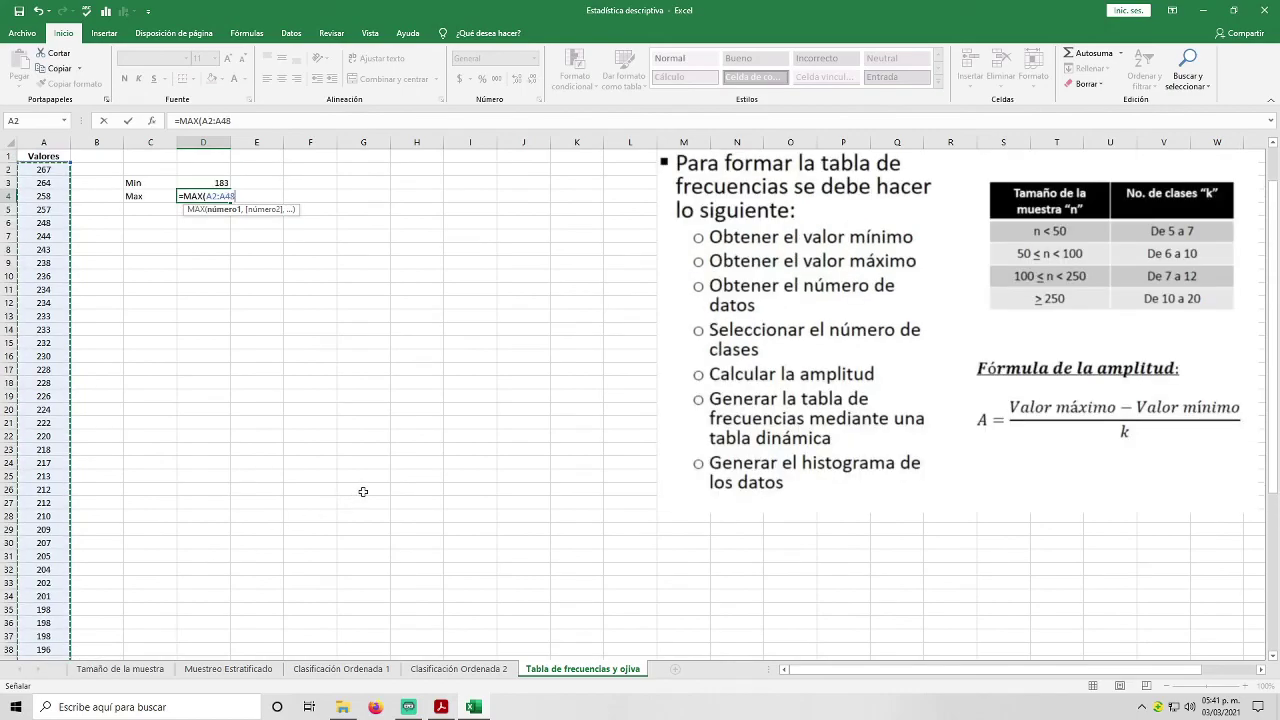
{"action": "type", "text": ")"}
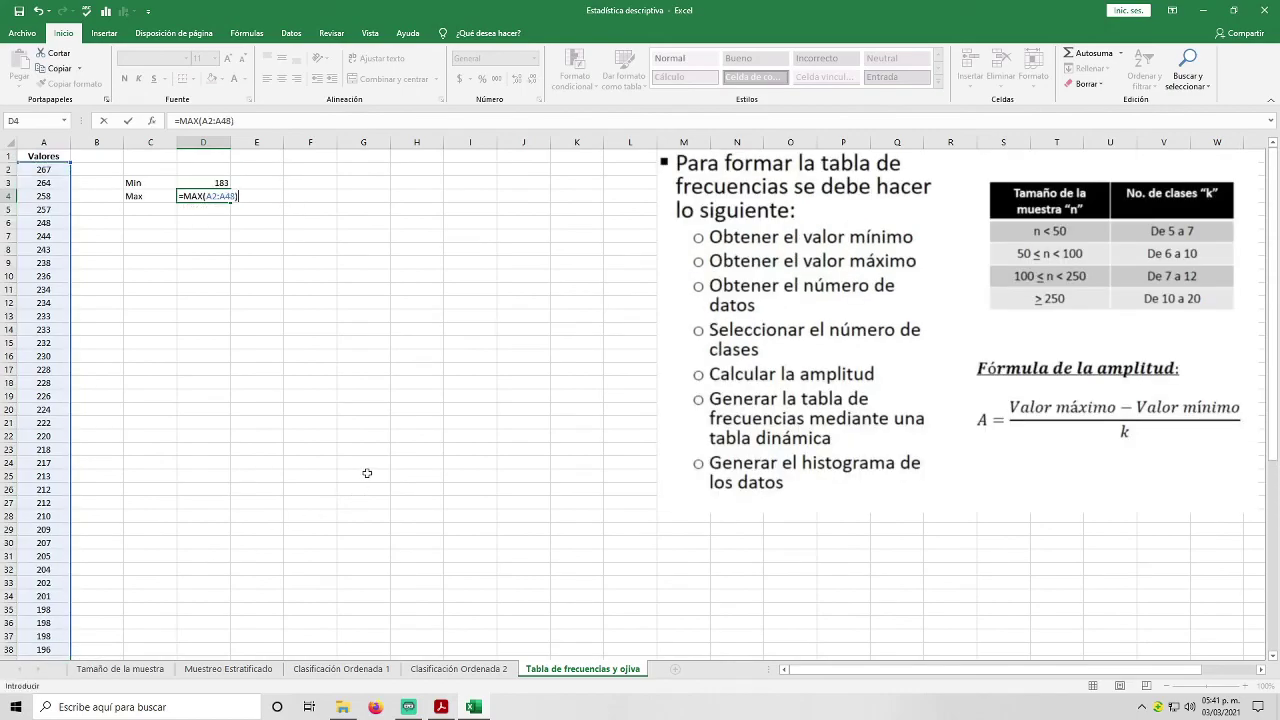
{"action": "key", "text": "Return"}
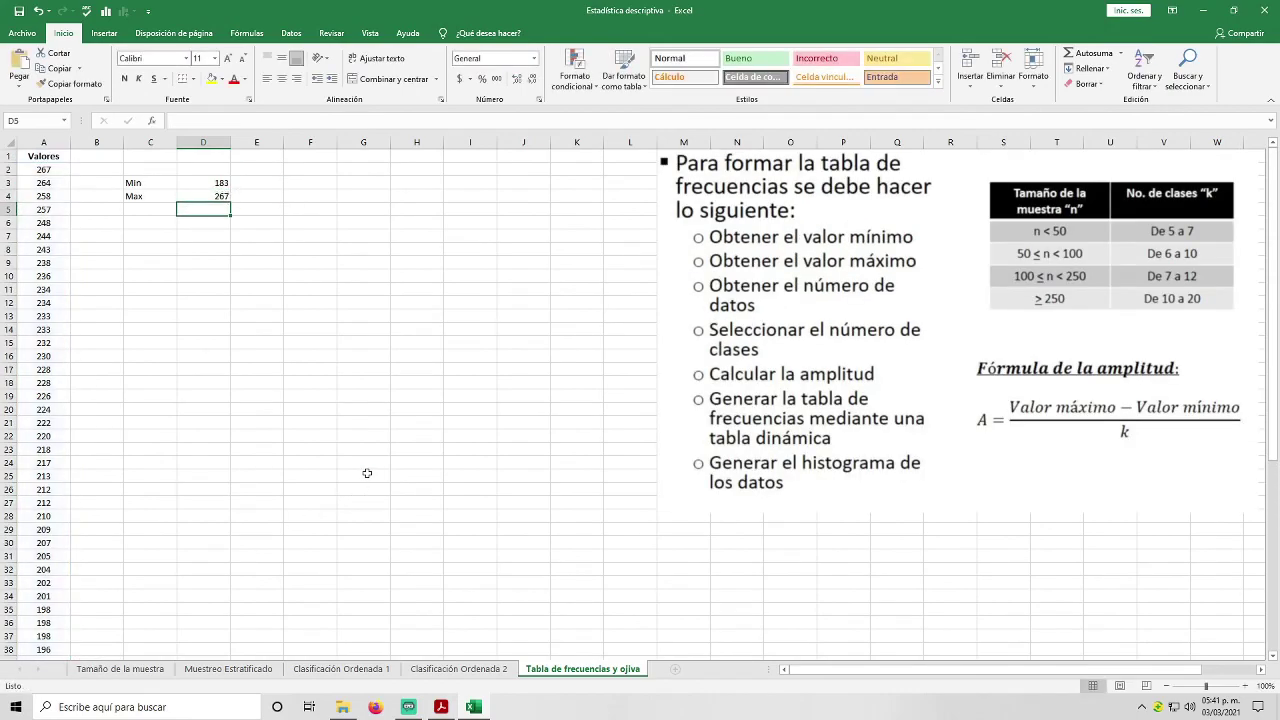
Step: Label cell C5 as Conteo and count the Valores list in D5 with =CONTAR(A2:A48)
{"action": "key", "text": "Left"}
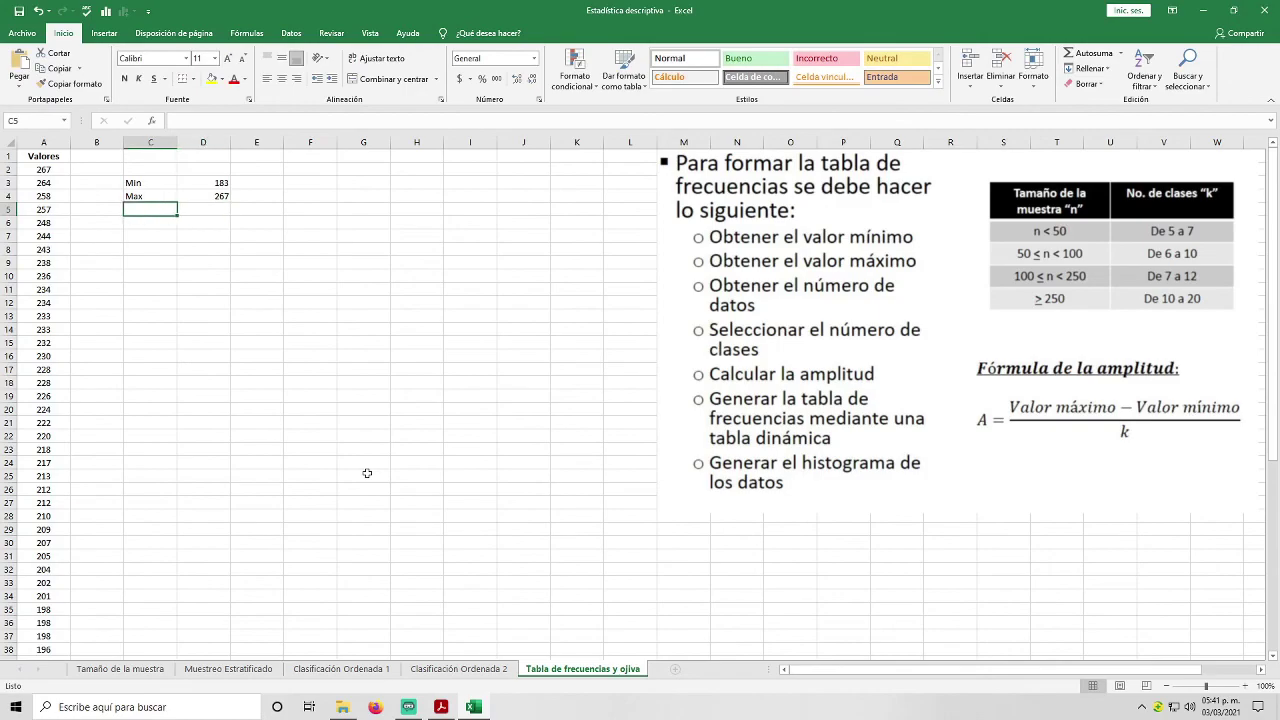
{"action": "type", "text": "="}
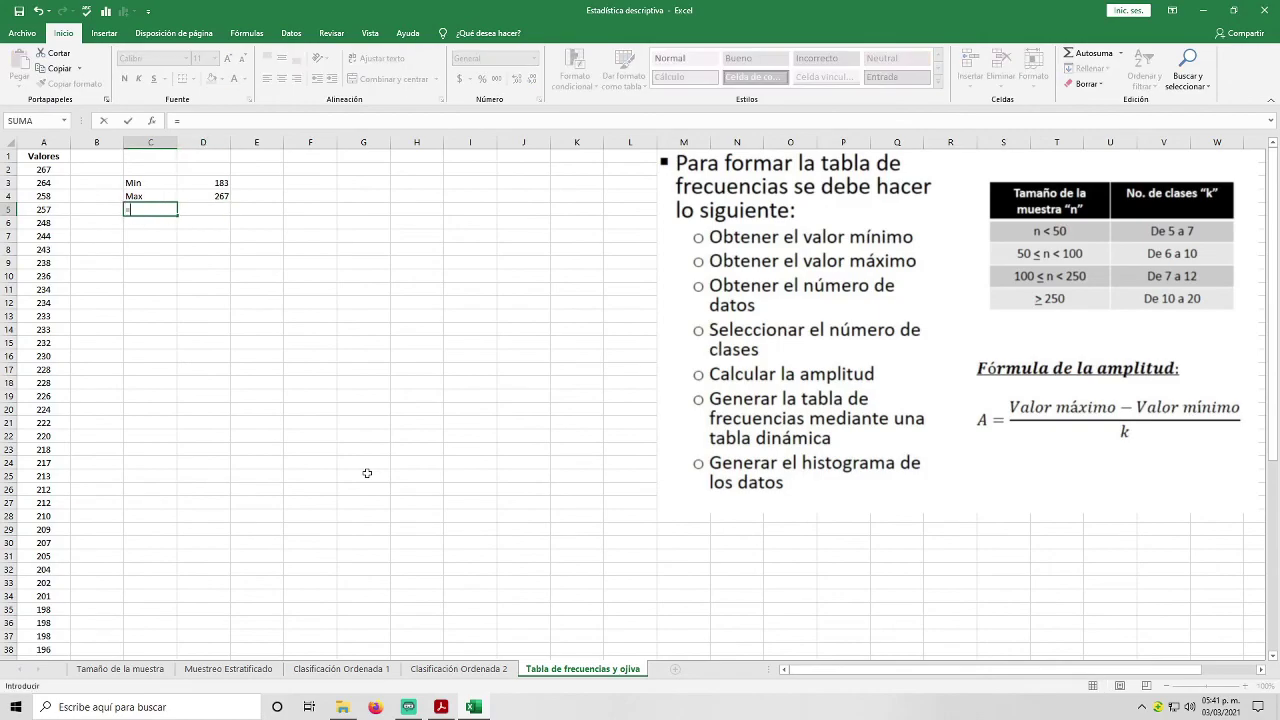
{"action": "key", "text": "BackSpace"}
{"action": "type", "text": "Conteo"}
{"action": "key", "text": "Tab"}
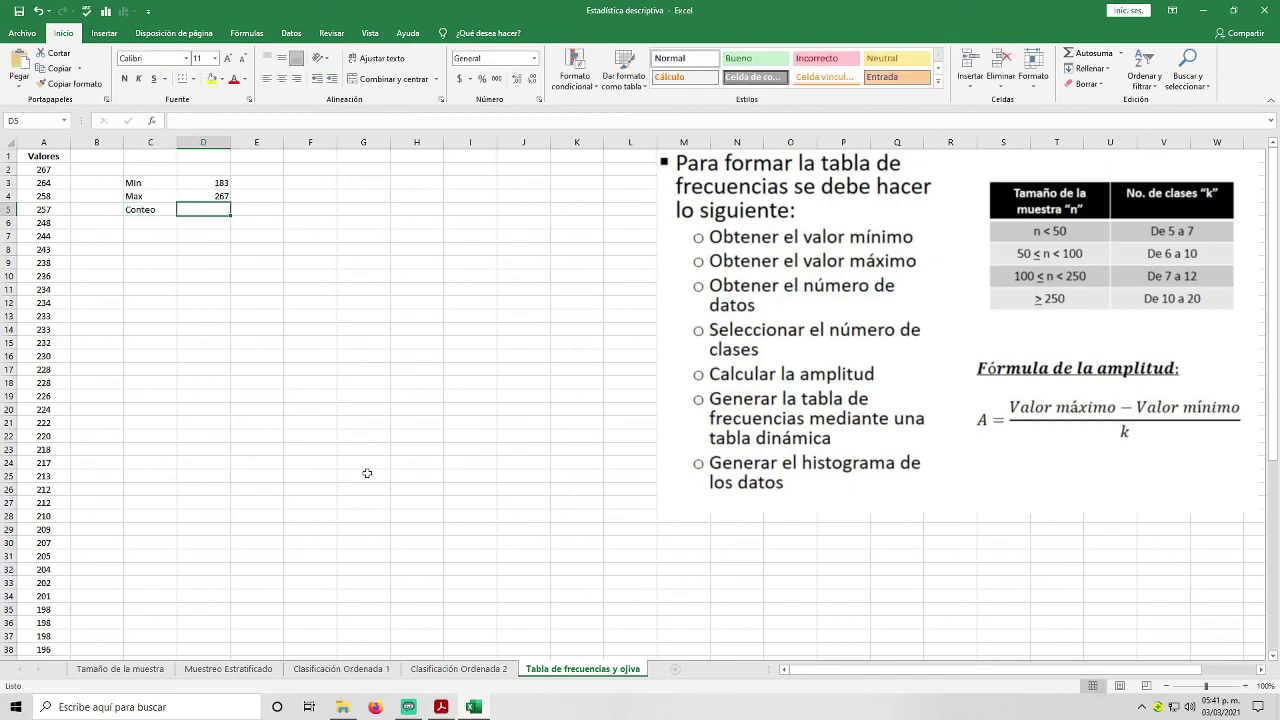
{"action": "type", "text": "=contar"}
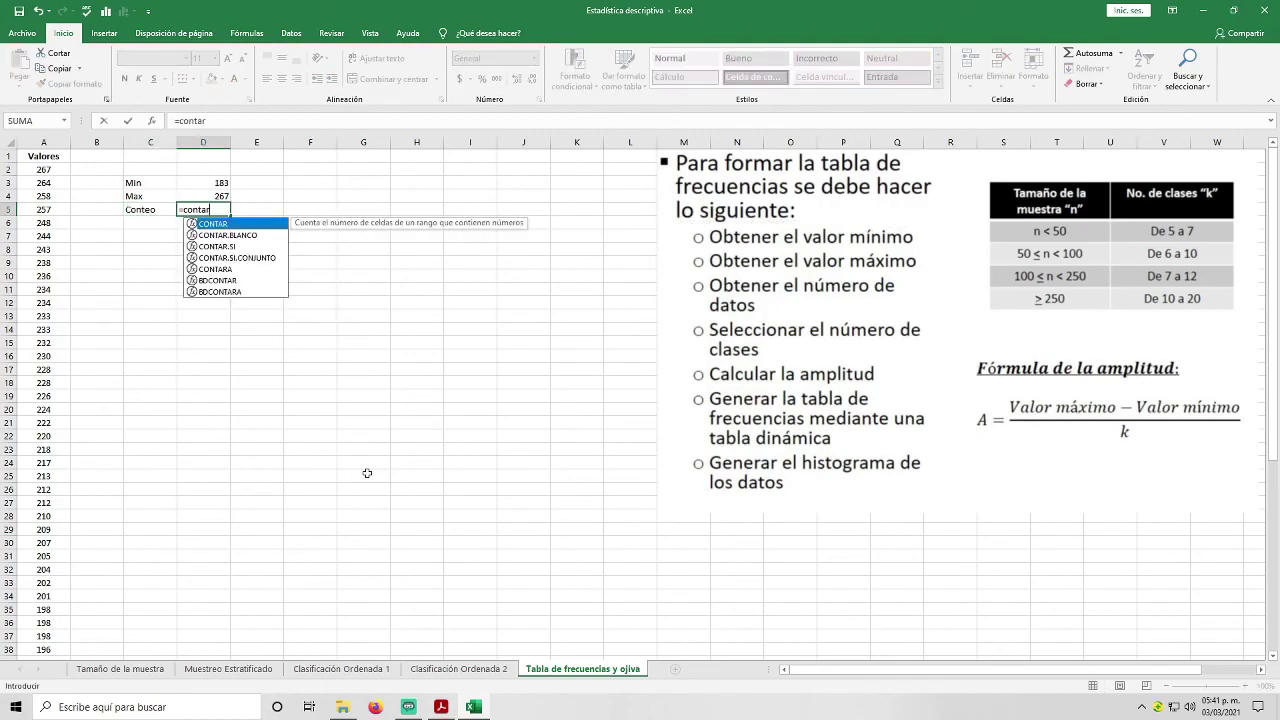
{"action": "double_click", "coordinate": [221, 226]}
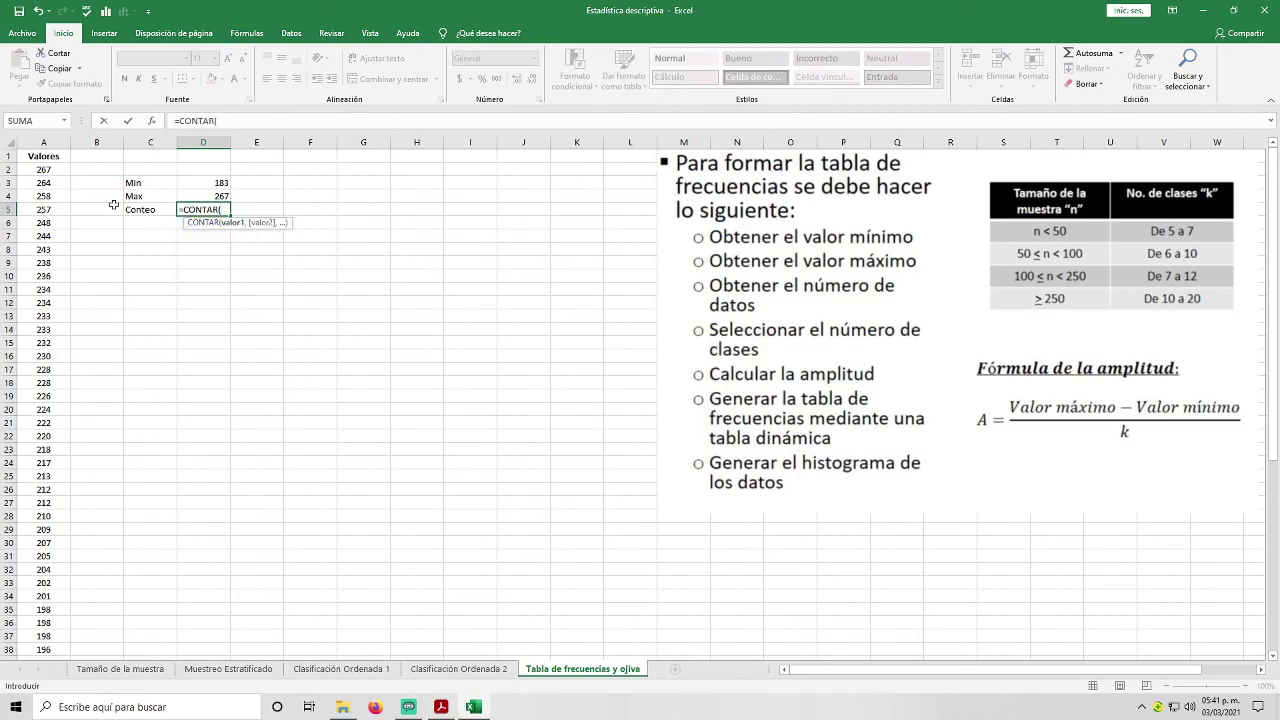
{"action": "left_click_drag", "start_coordinate": [40, 169], "coordinate": [43, 622]}
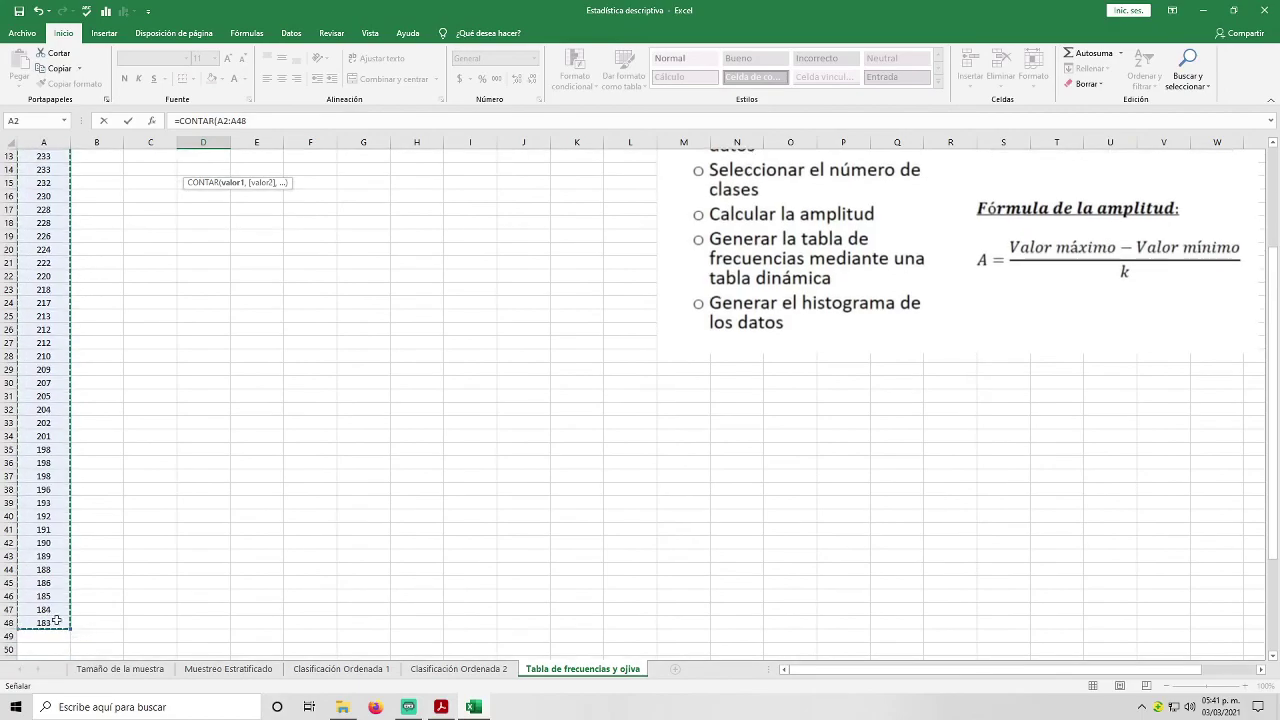
{"action": "type", "text": ")"}
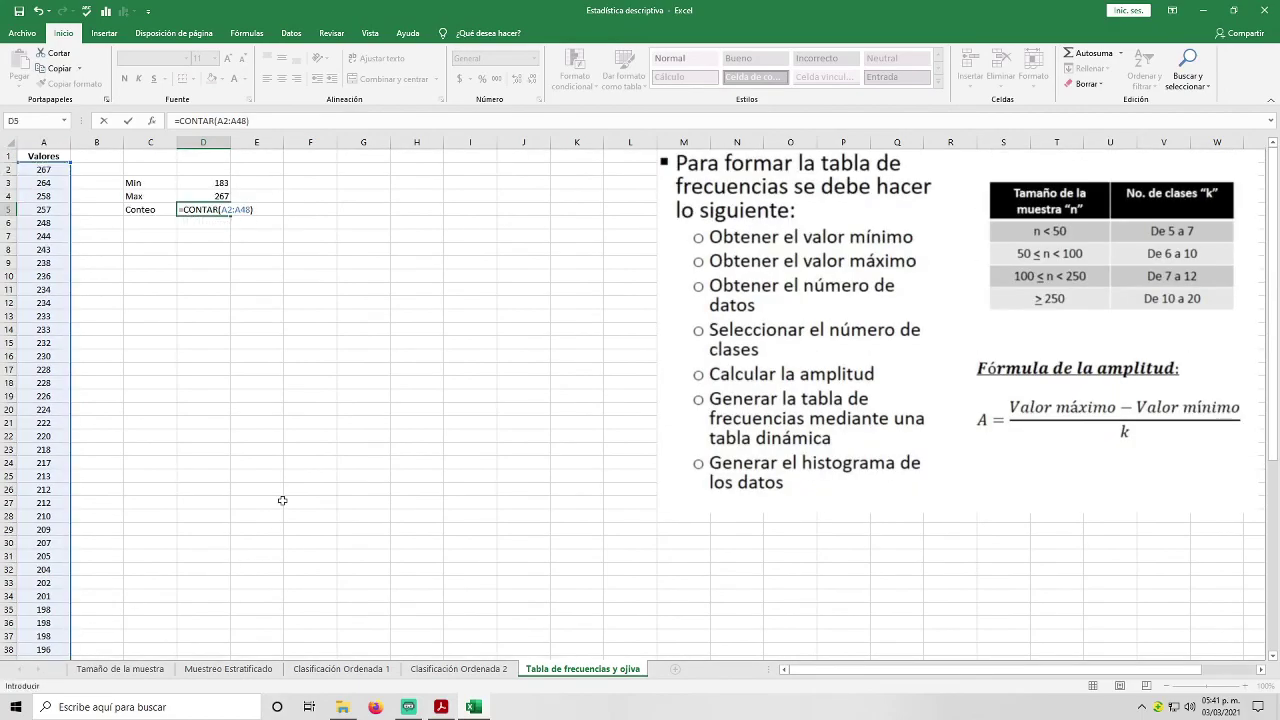
{"action": "key", "text": "Return"}
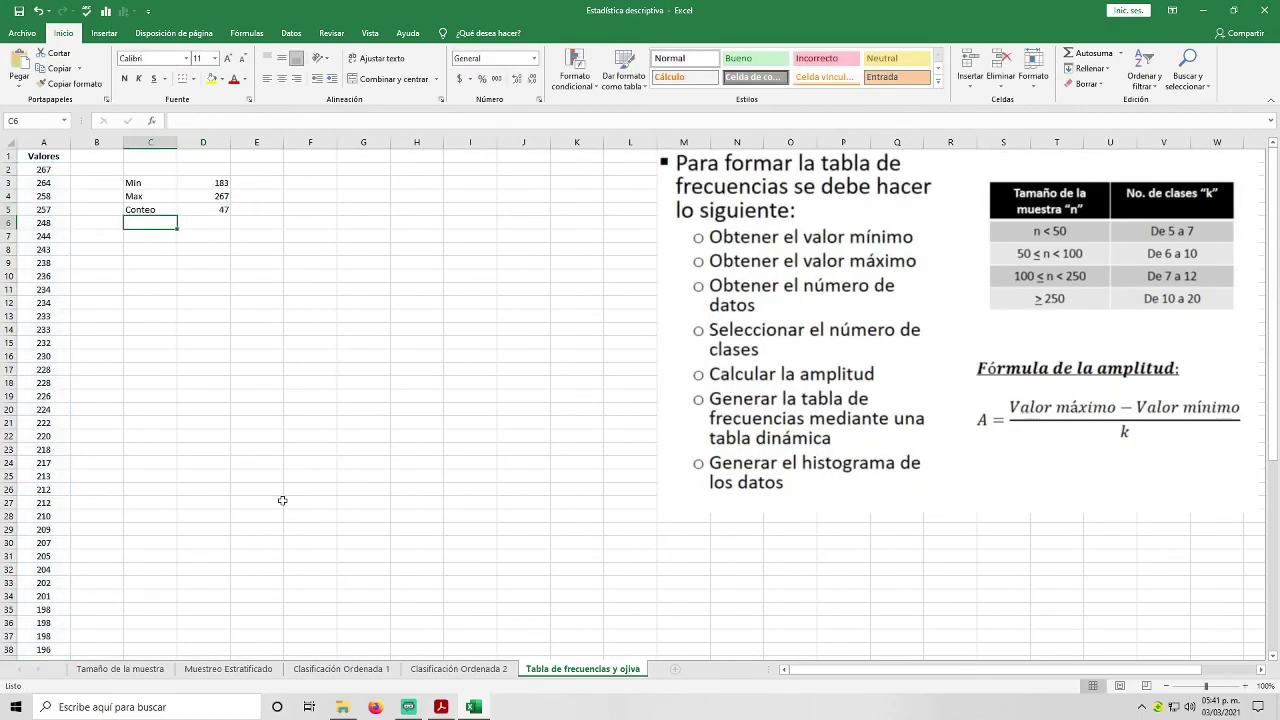
Step: Label cell C6 as k and set the number of classes in D6 to 6, within the range given for n < 50
{"action": "key", "text": "Down"}
{"action": "key", "text": "Up"}
{"action": "key", "text": "BackSpace"}
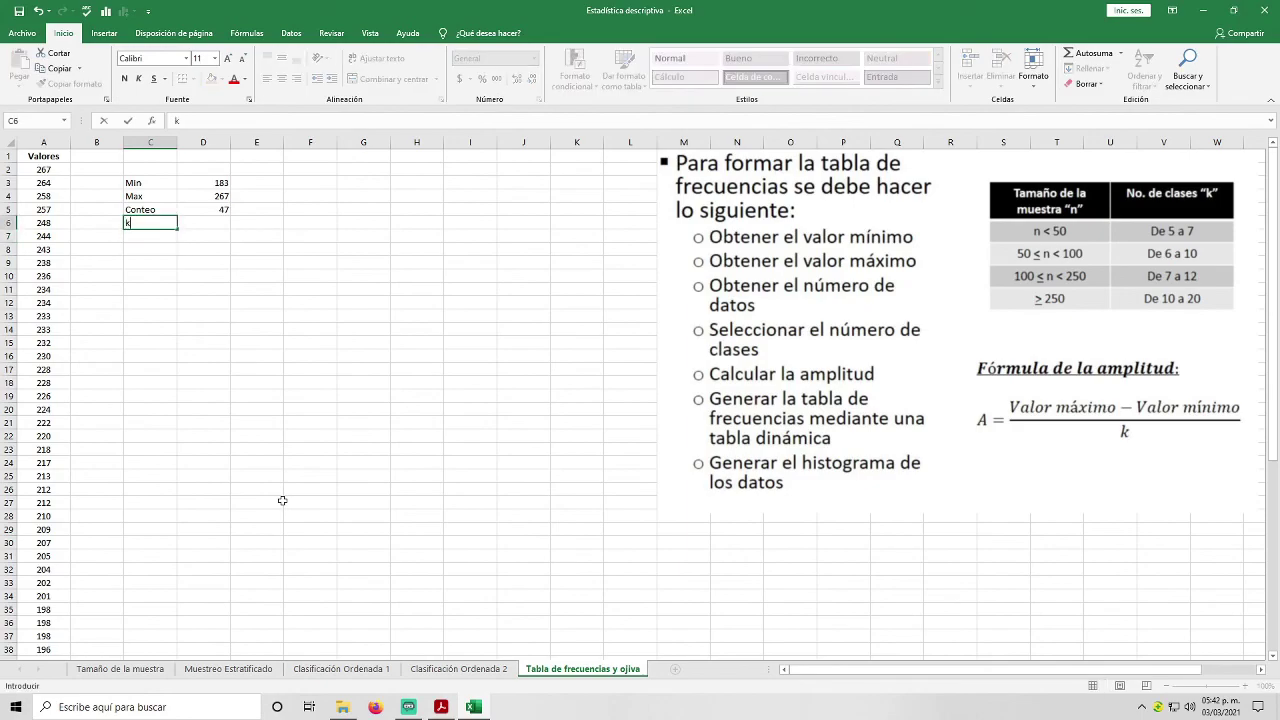
{"action": "key", "text": "Tab"}
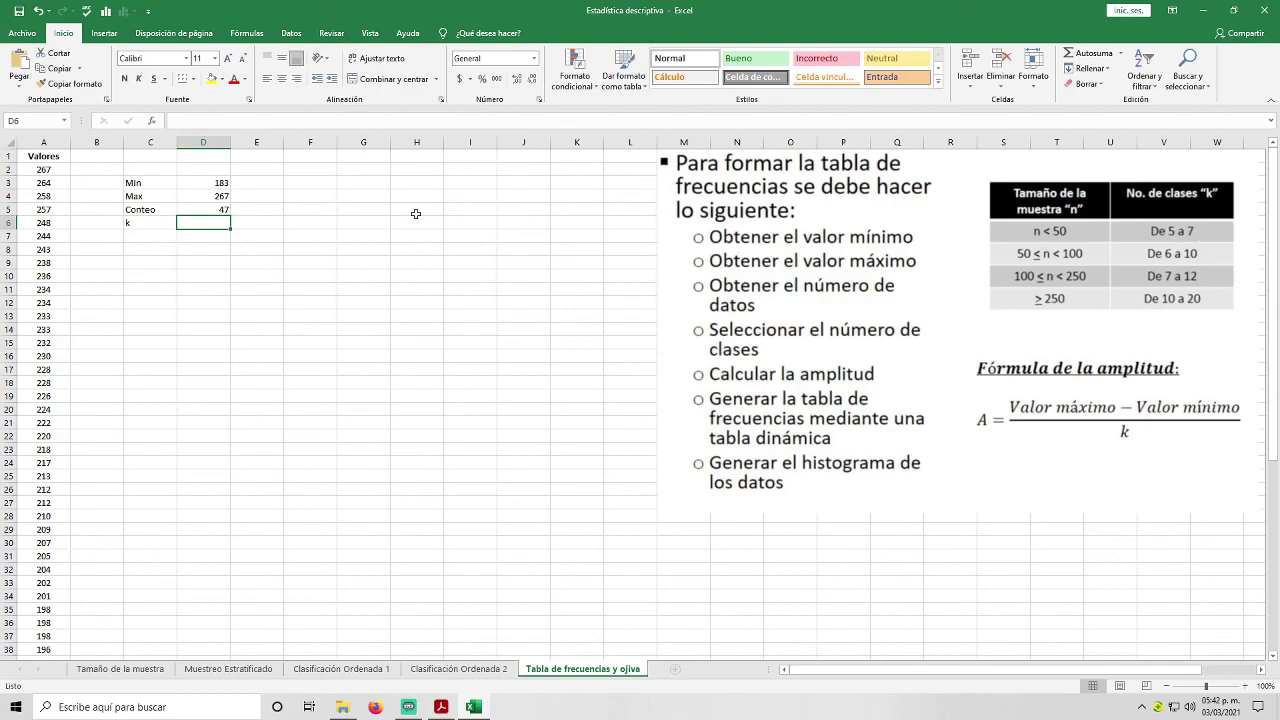
{"action": "left_click", "coordinate": [220, 210]}
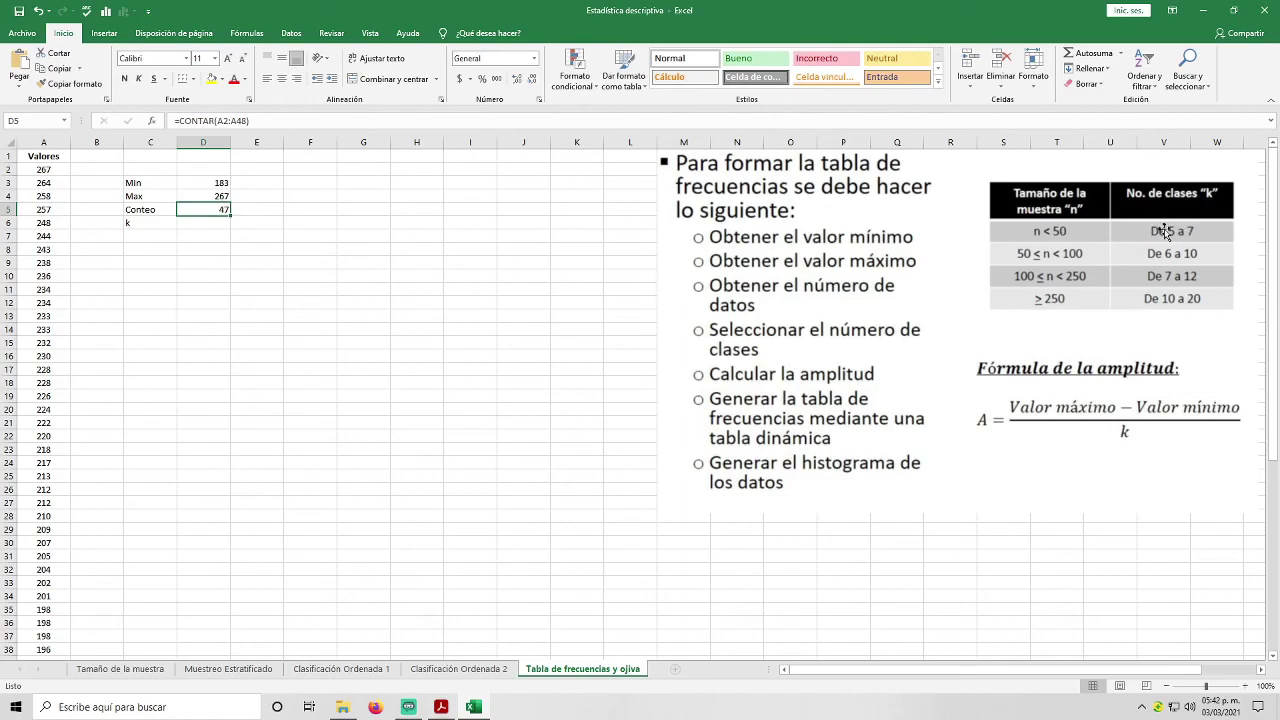
{"action": "left_click", "coordinate": [202, 224]}
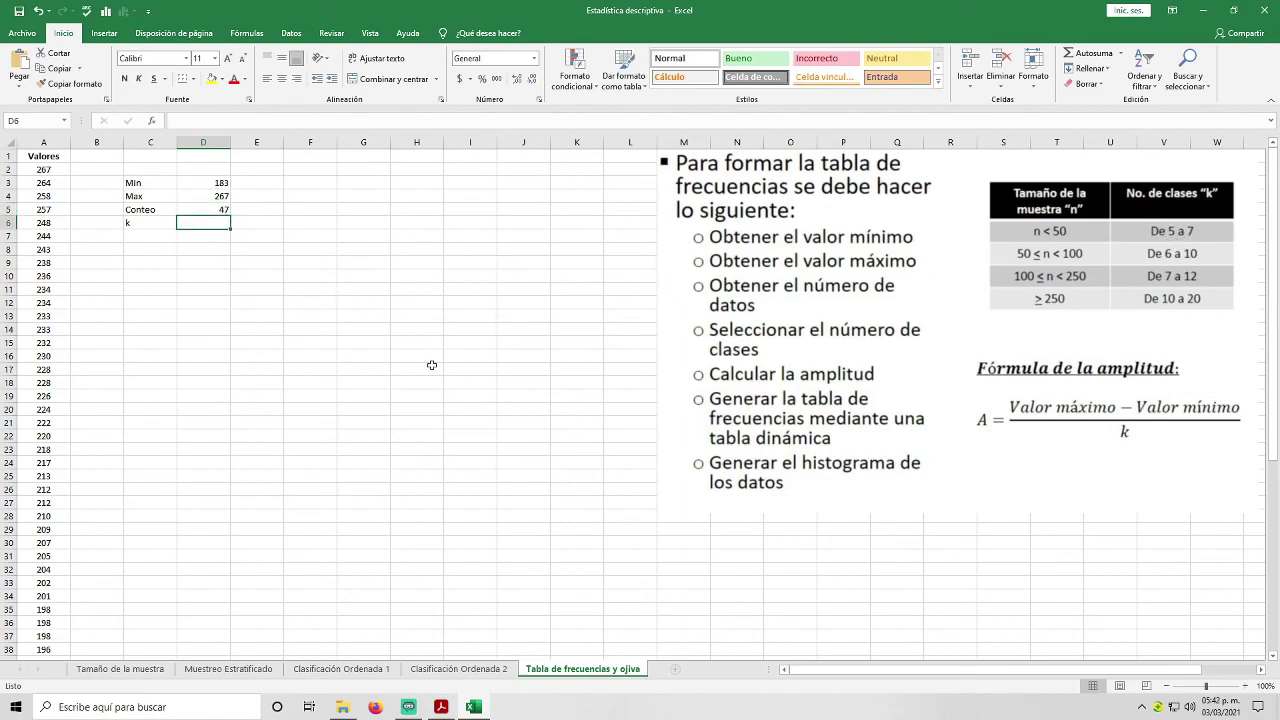
{"action": "type", "text": "6"}
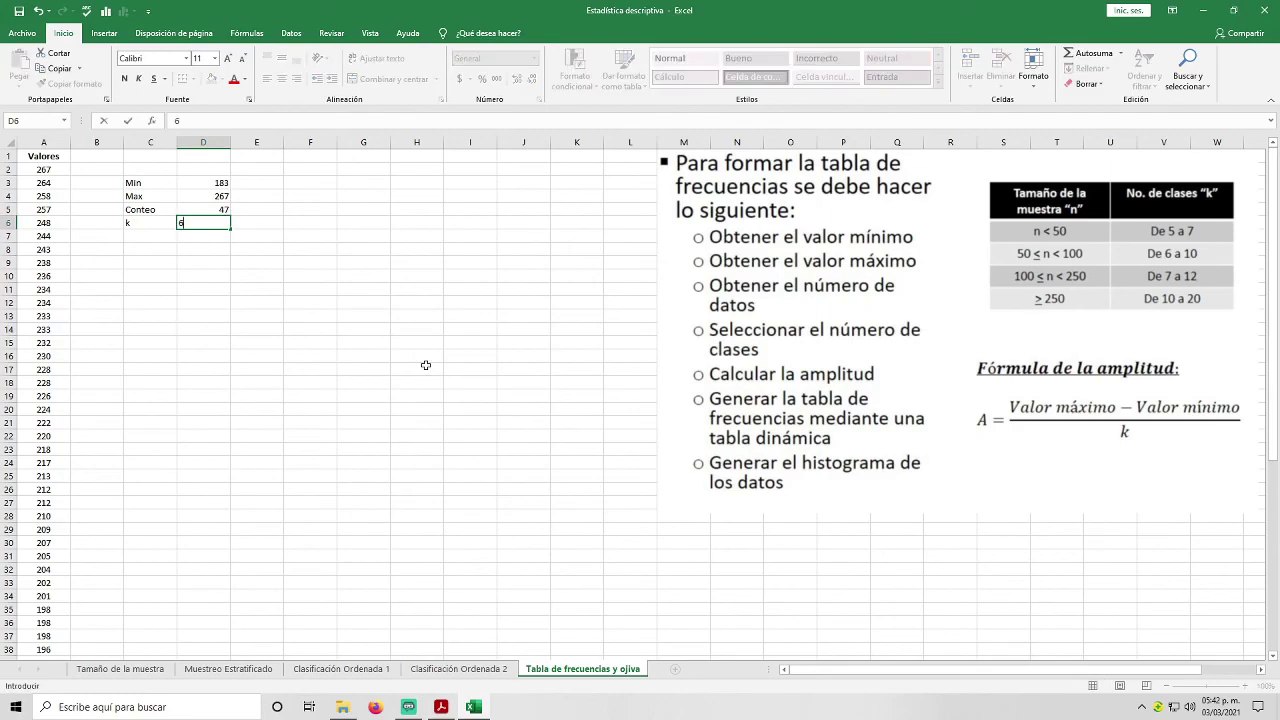
{"action": "left_click", "coordinate": [341, 341]}
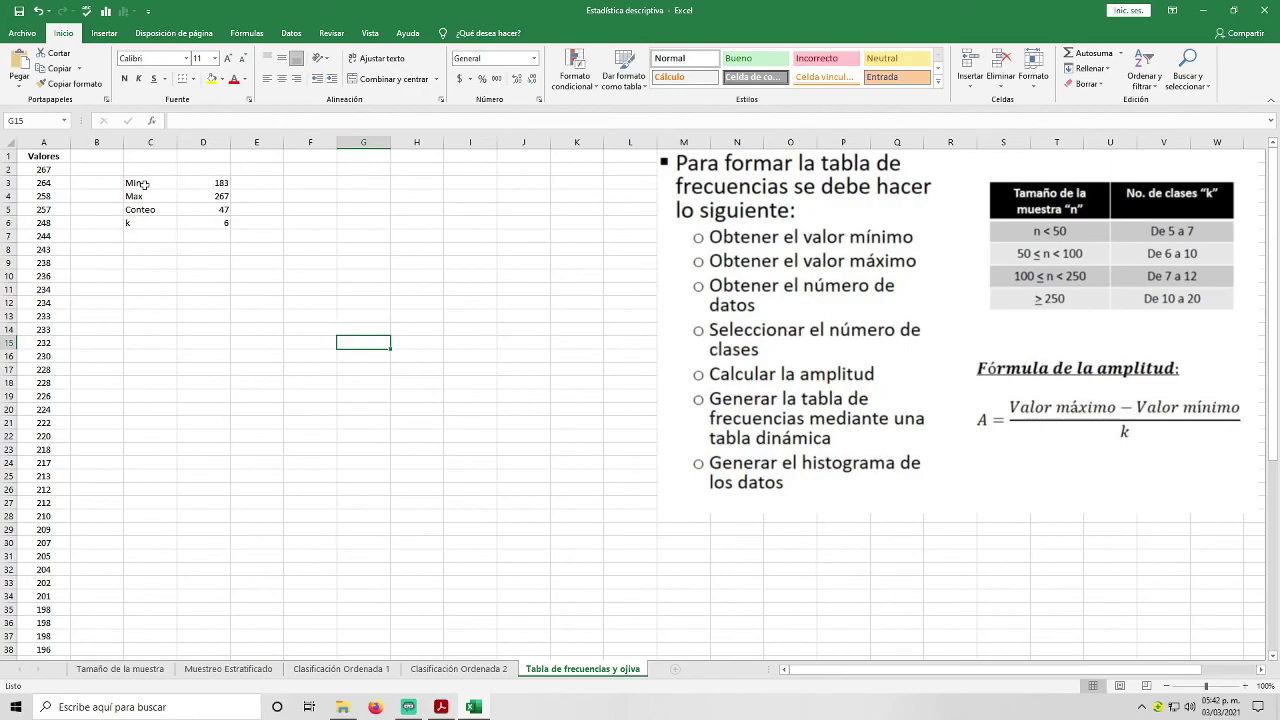
Step: Centre the labels and values in the summary cells C3:D6
{"action": "left_click_drag", "start_coordinate": [144, 185], "coordinate": [197, 221]}
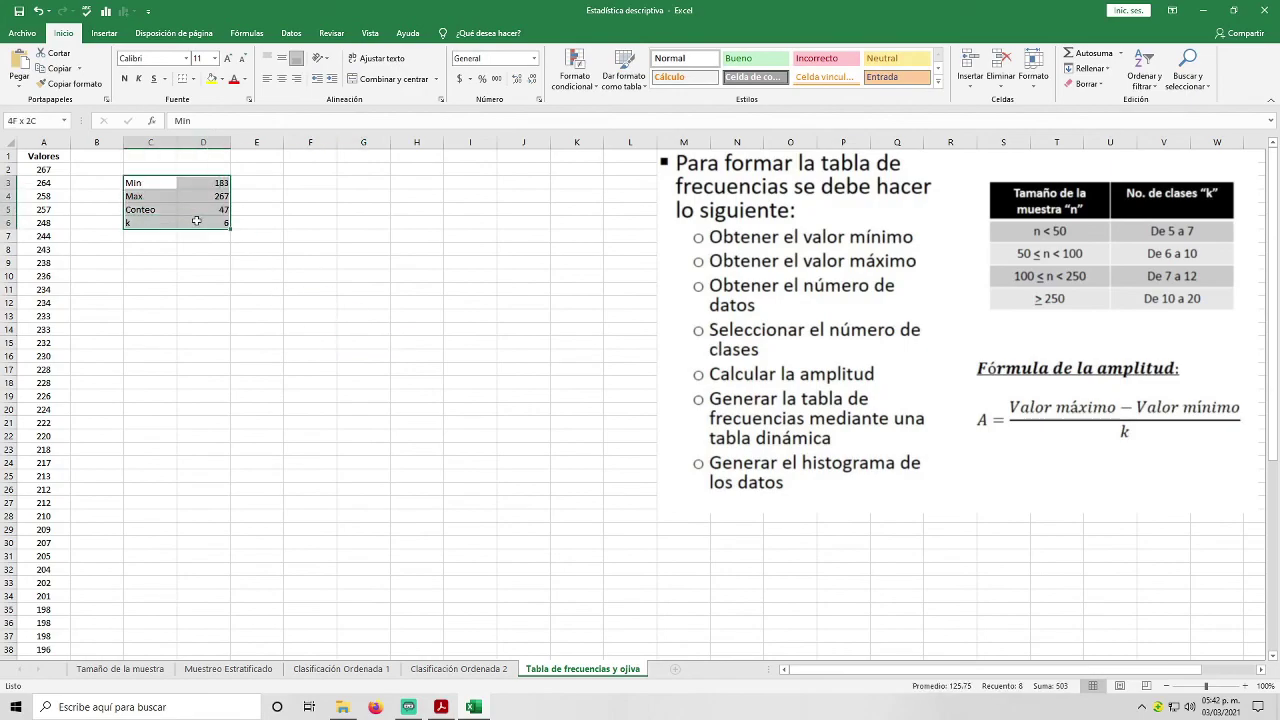
{"action": "left_click", "coordinate": [283, 80]}
{"action": "left_click", "coordinate": [300, 306]}
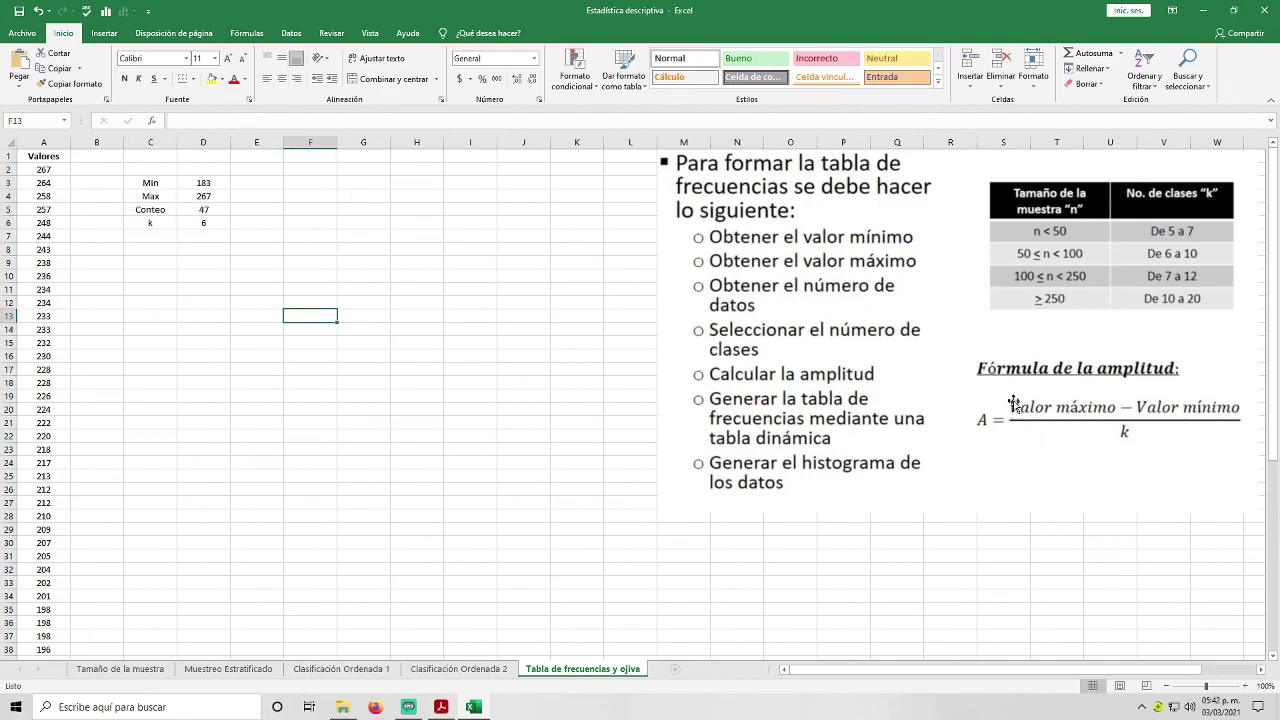
Step: Label cell C7 as A and begin the amplitude formula in D7 by subtracting the minimum in D3 from the maximum in D4
{"action": "left_click", "coordinate": [157, 237]}
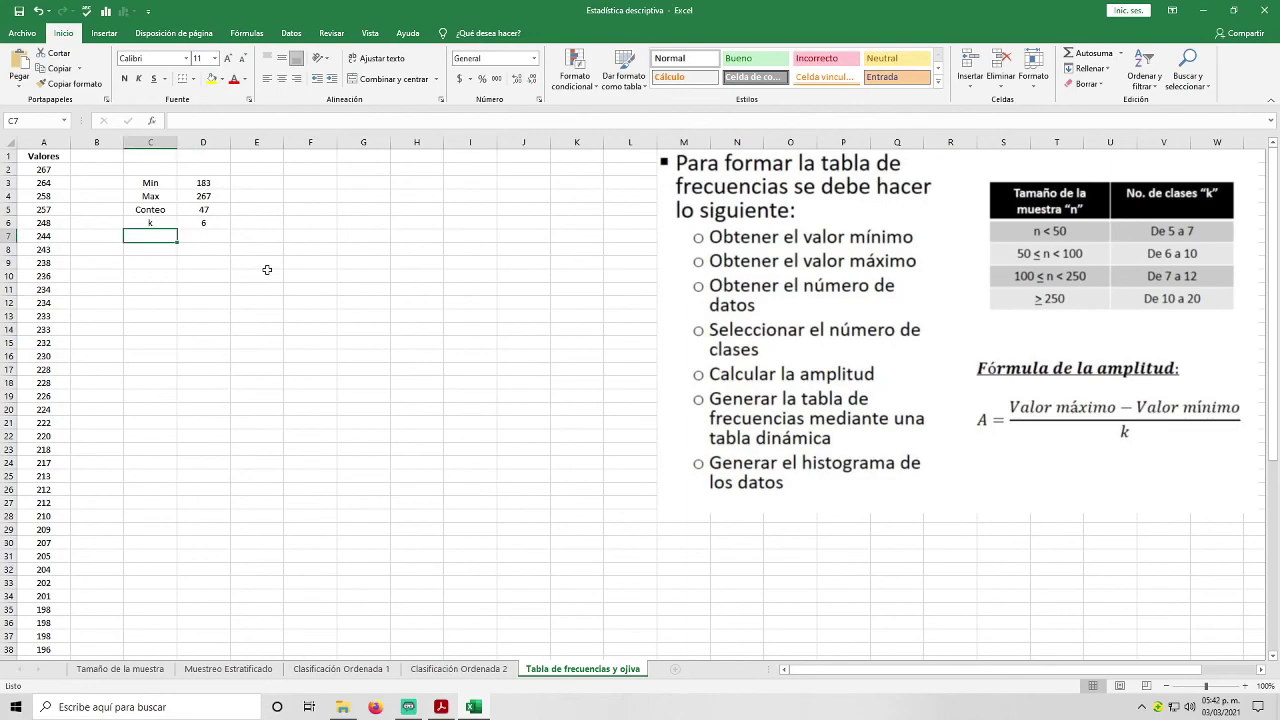
{"action": "type", "text": "a"}
{"action": "key", "text": "Tab"}
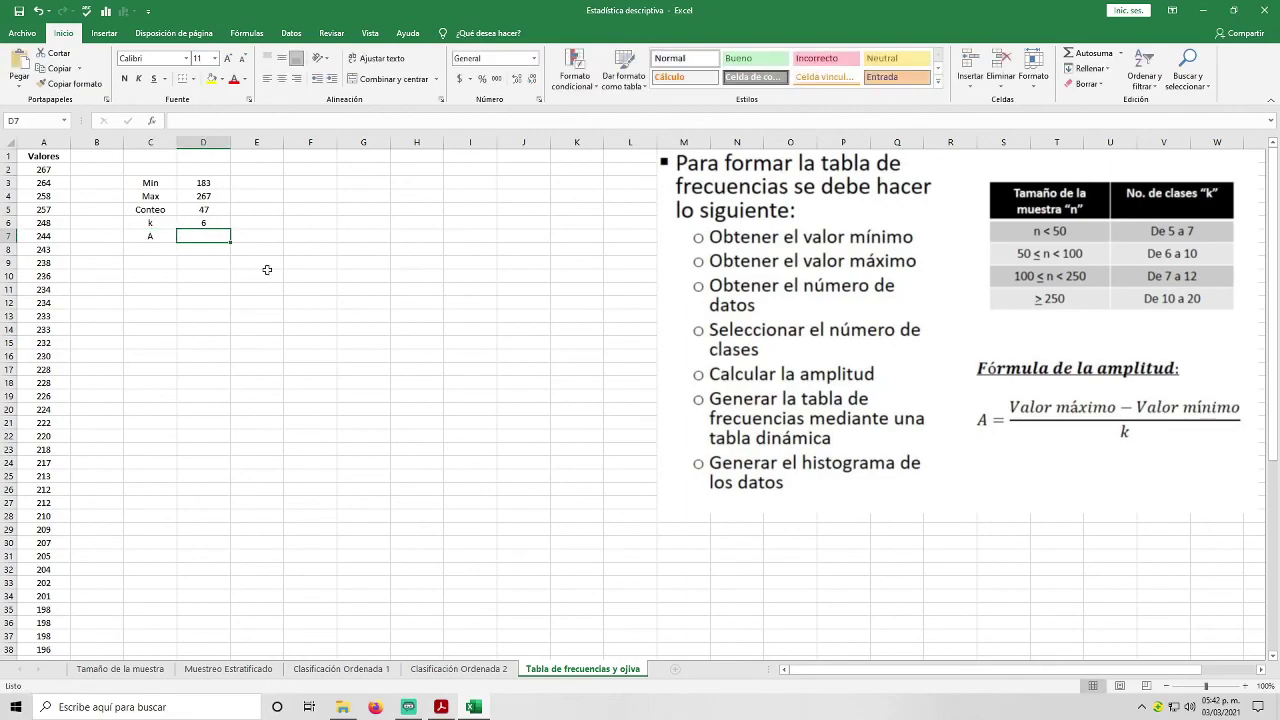
{"action": "type", "text": "="}
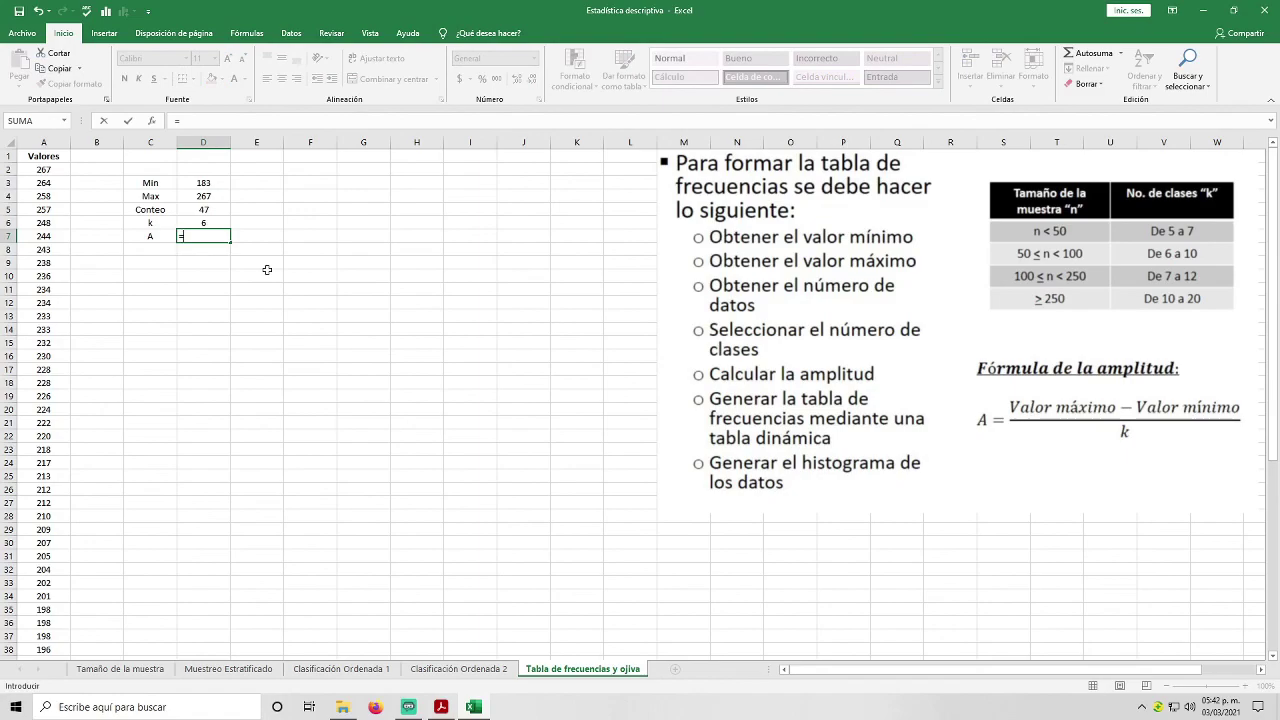
{"action": "left_click", "coordinate": [208, 197]}
{"action": "type", "text": "-"}
{"action": "left_click", "coordinate": [208, 182]}
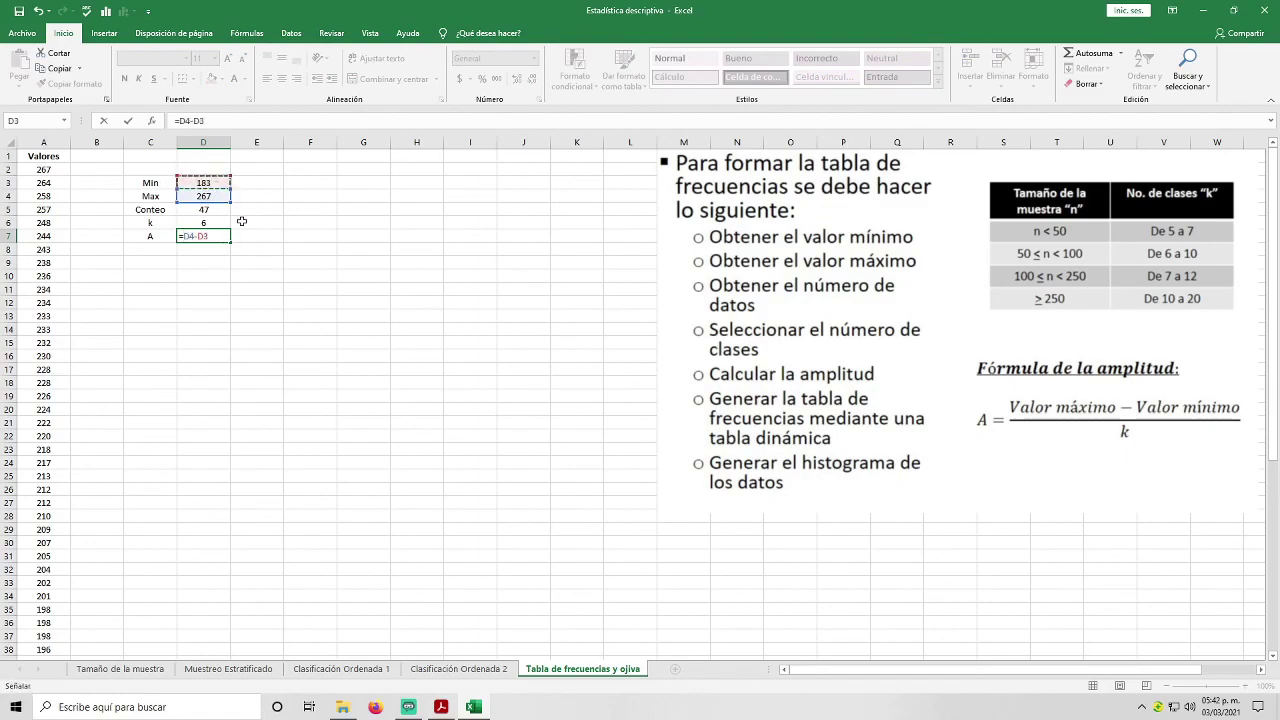
{"action": "type", "text": ")"}
{"action": "key", "text": "Return"}
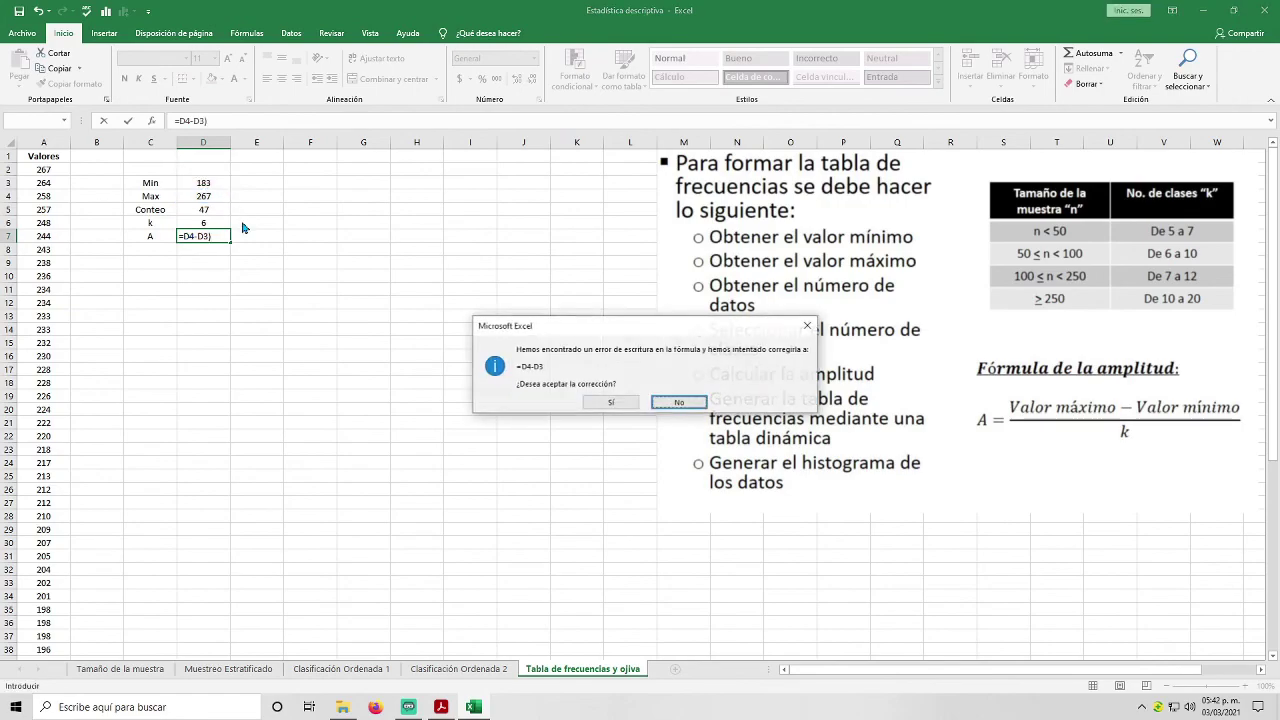
{"action": "key", "text": "Escape"}
{"action": "left_click", "coordinate": [611, 423]}
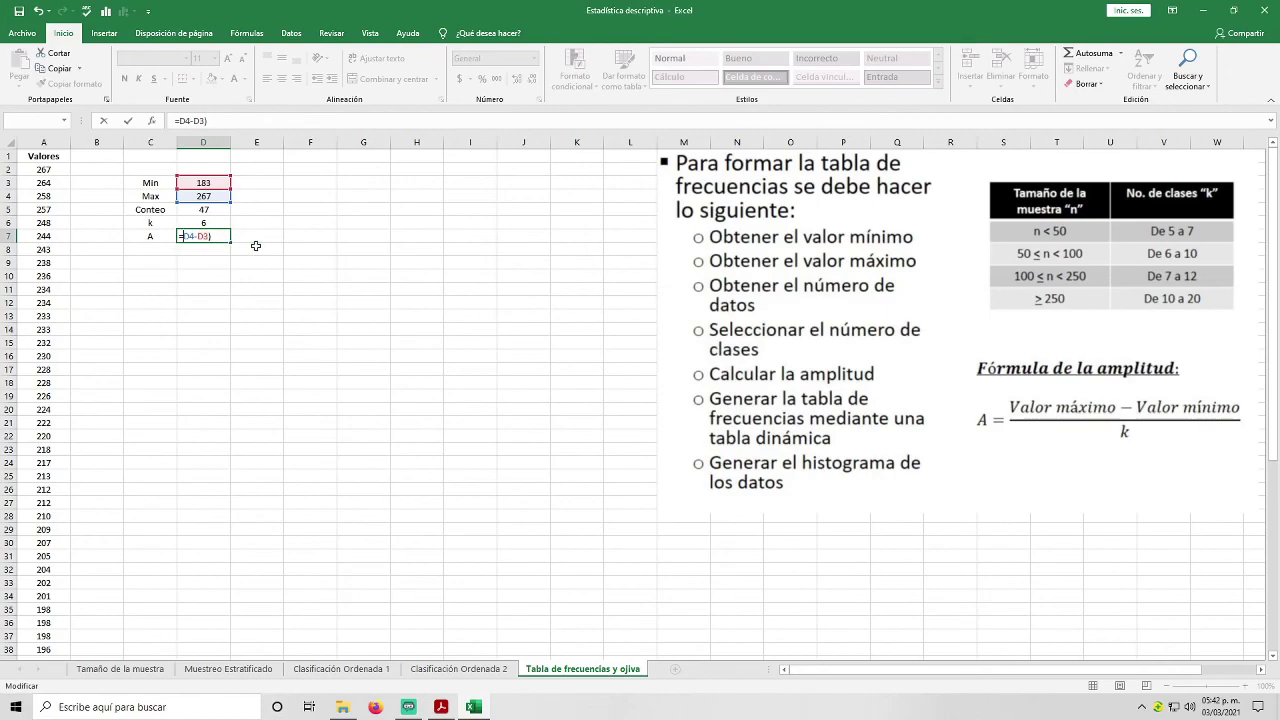
Step: Complete the amplitude formula in D7 as =(D4-D3)/D6 and centre the cell
{"action": "type", "text": "("}
{"action": "left_click", "coordinate": [212, 222]}
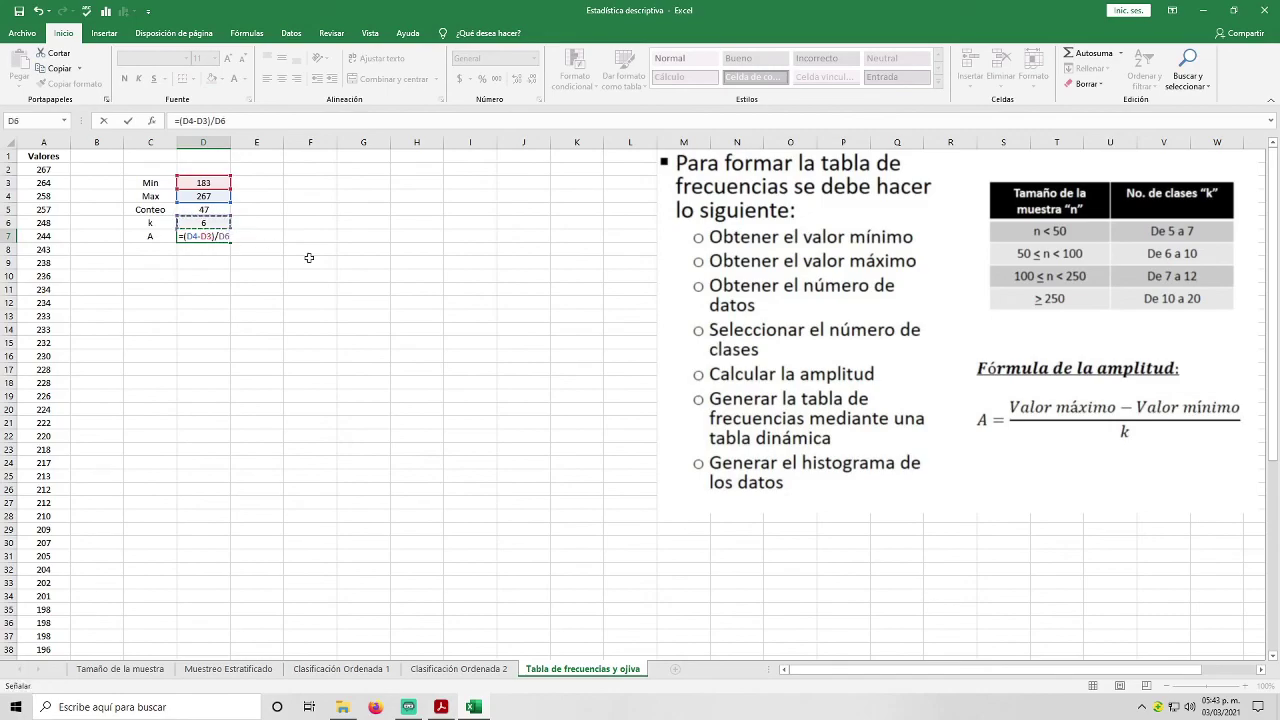
{"action": "key", "text": "Return"}
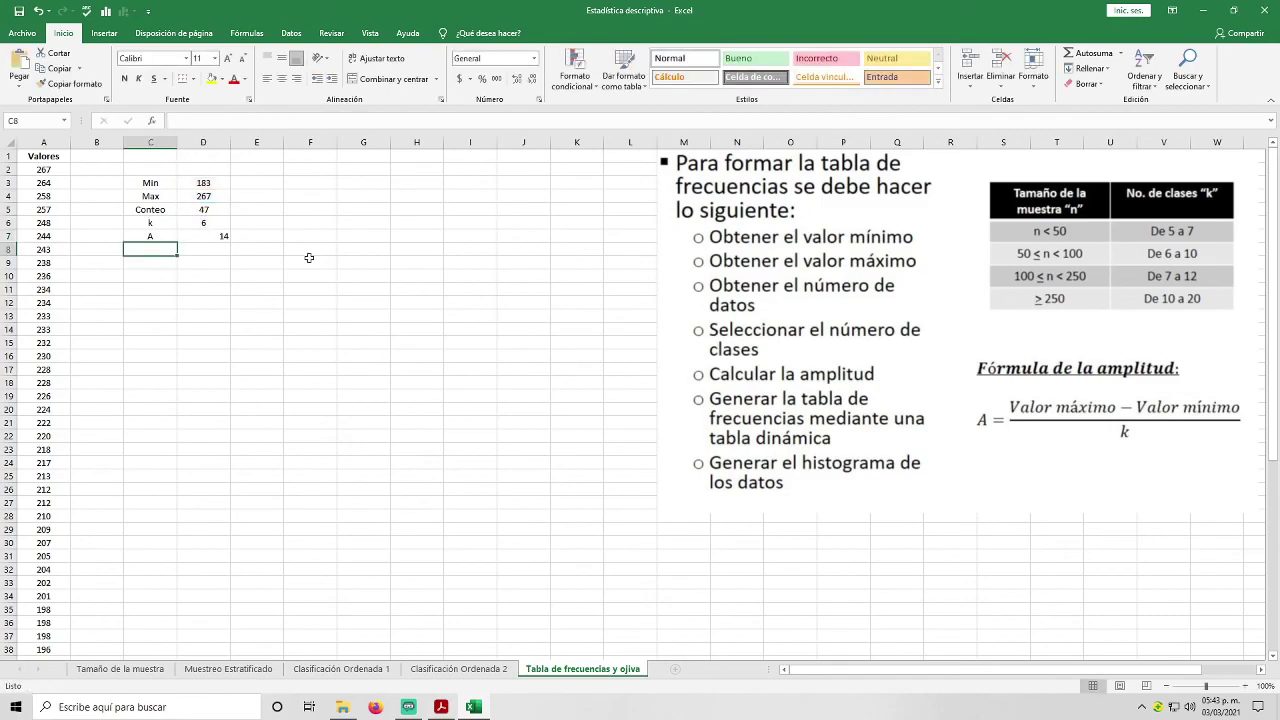
{"action": "left_click", "coordinate": [218, 236]}
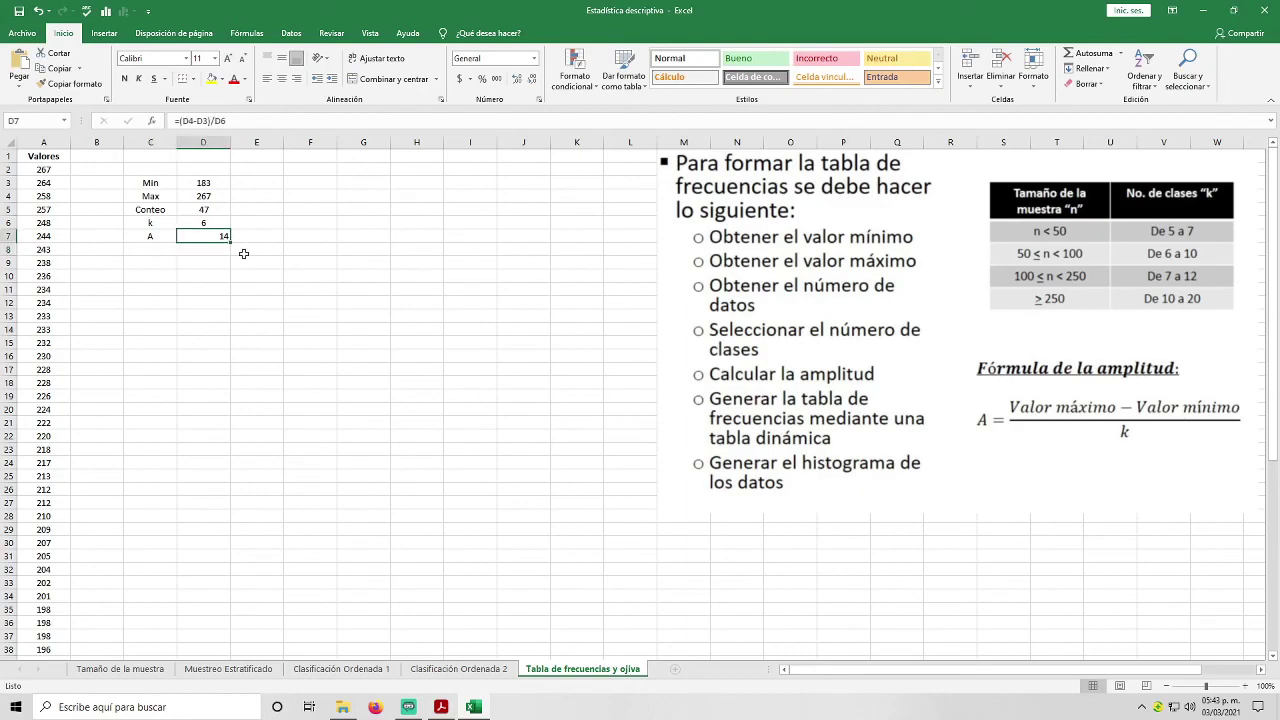
{"action": "left_click", "coordinate": [282, 78]}
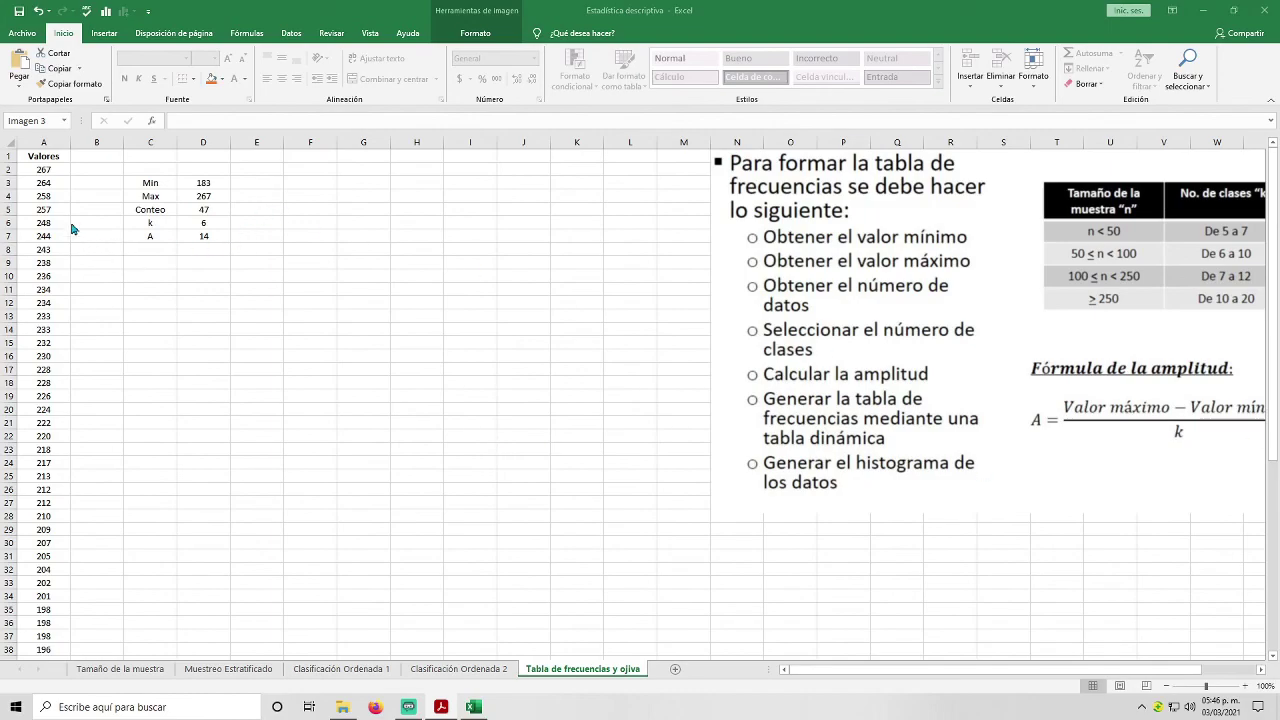
Step: Insert a pivot table from the Valores data in A1:A48, placing it on the existing worksheet at cell F3
{"action": "left_click", "coordinate": [40, 186]}
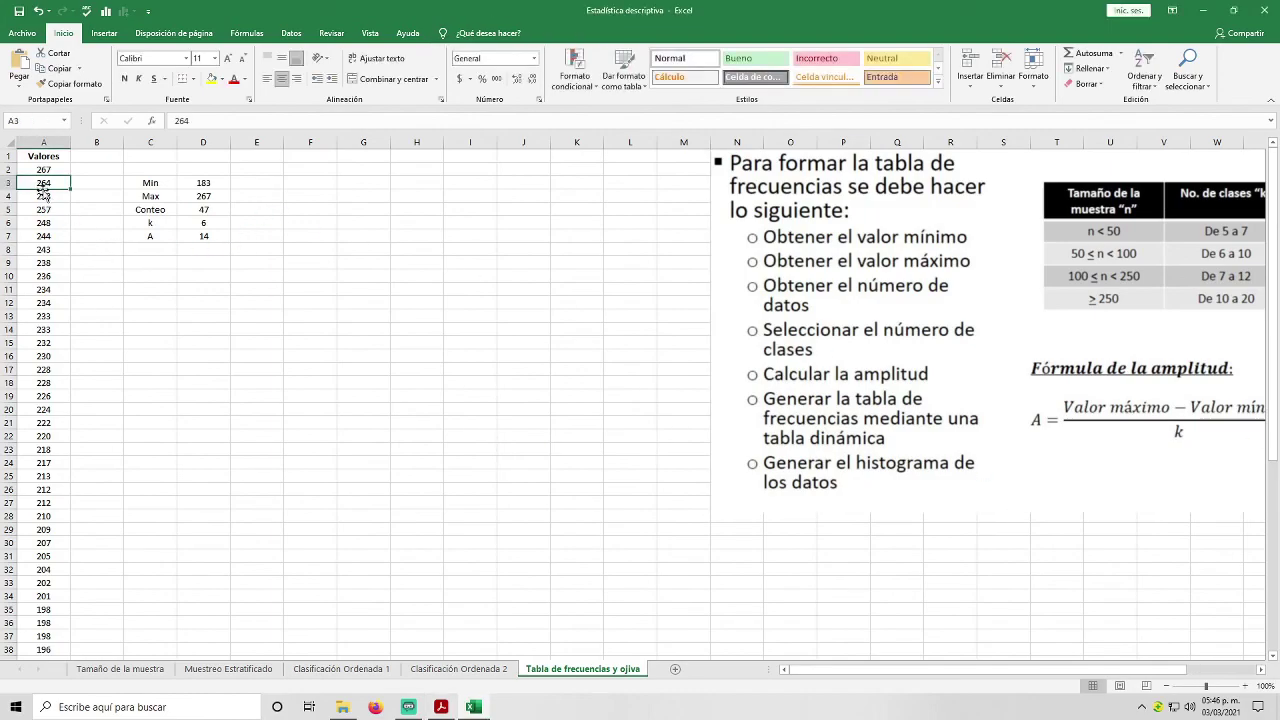
{"action": "left_click", "coordinate": [48, 224]}
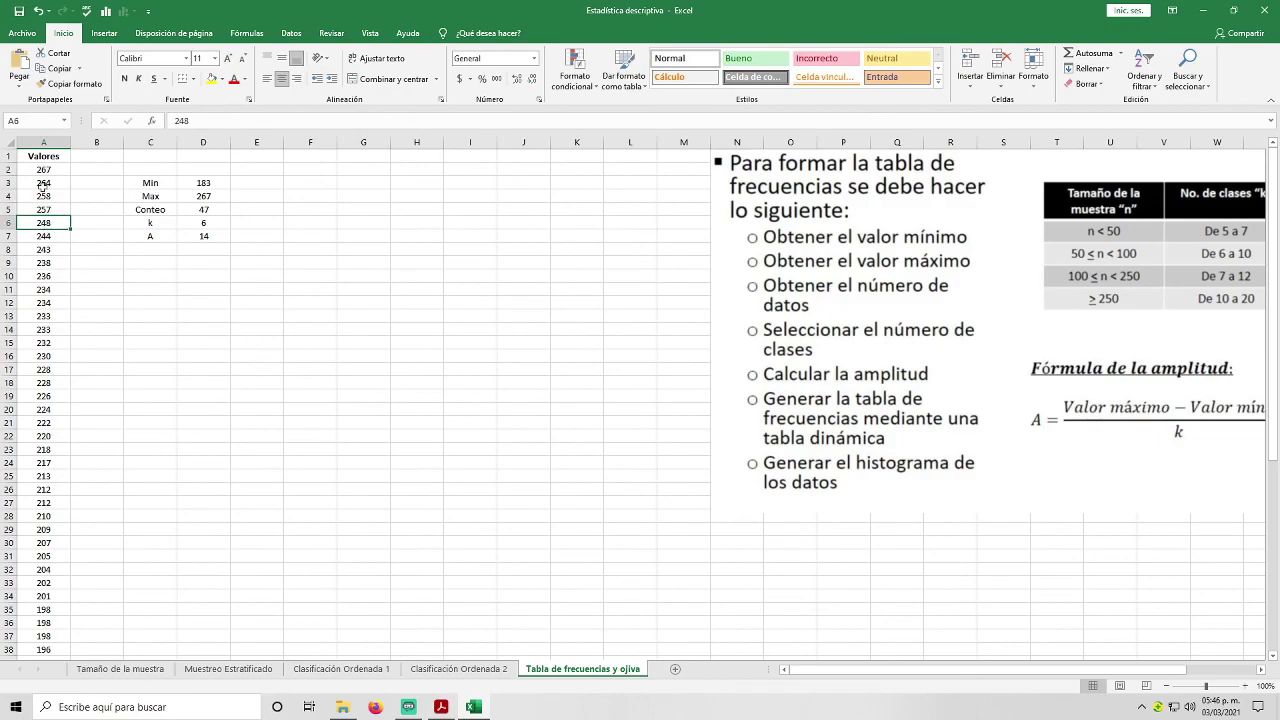
{"action": "left_click", "coordinate": [44, 171]}
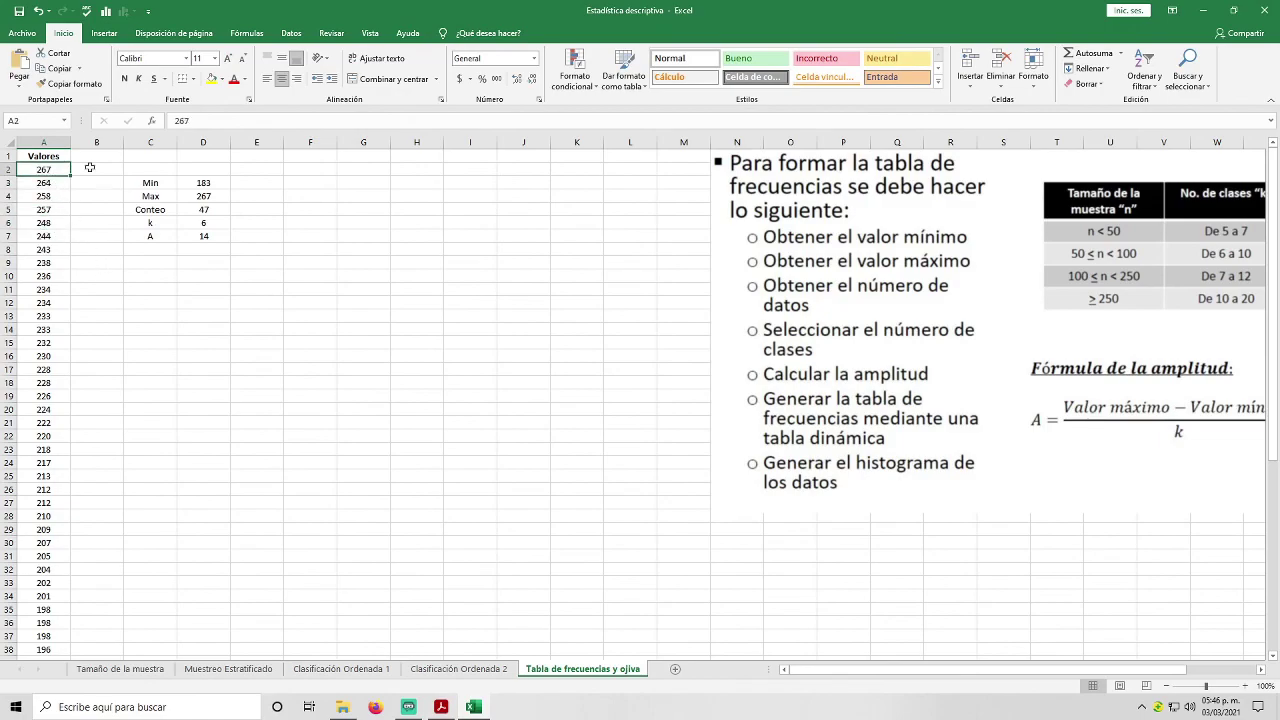
{"action": "left_click", "coordinate": [100, 34]}
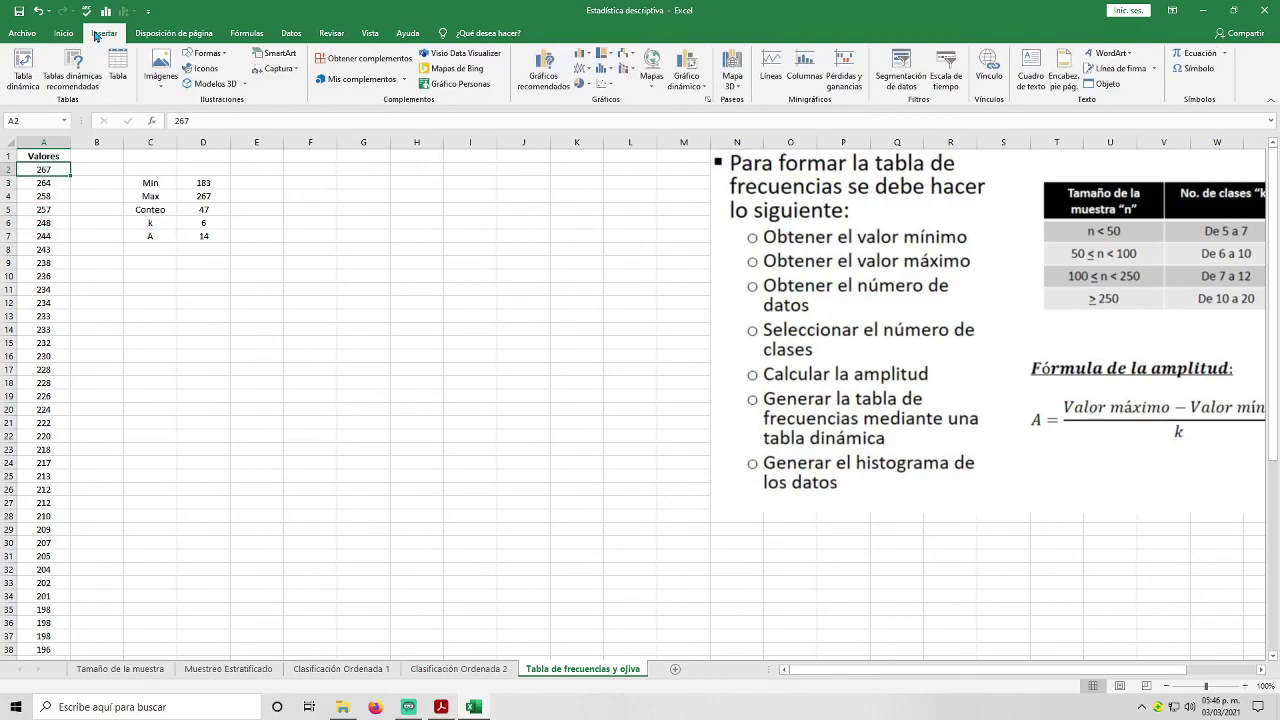
{"action": "left_click", "coordinate": [28, 85]}
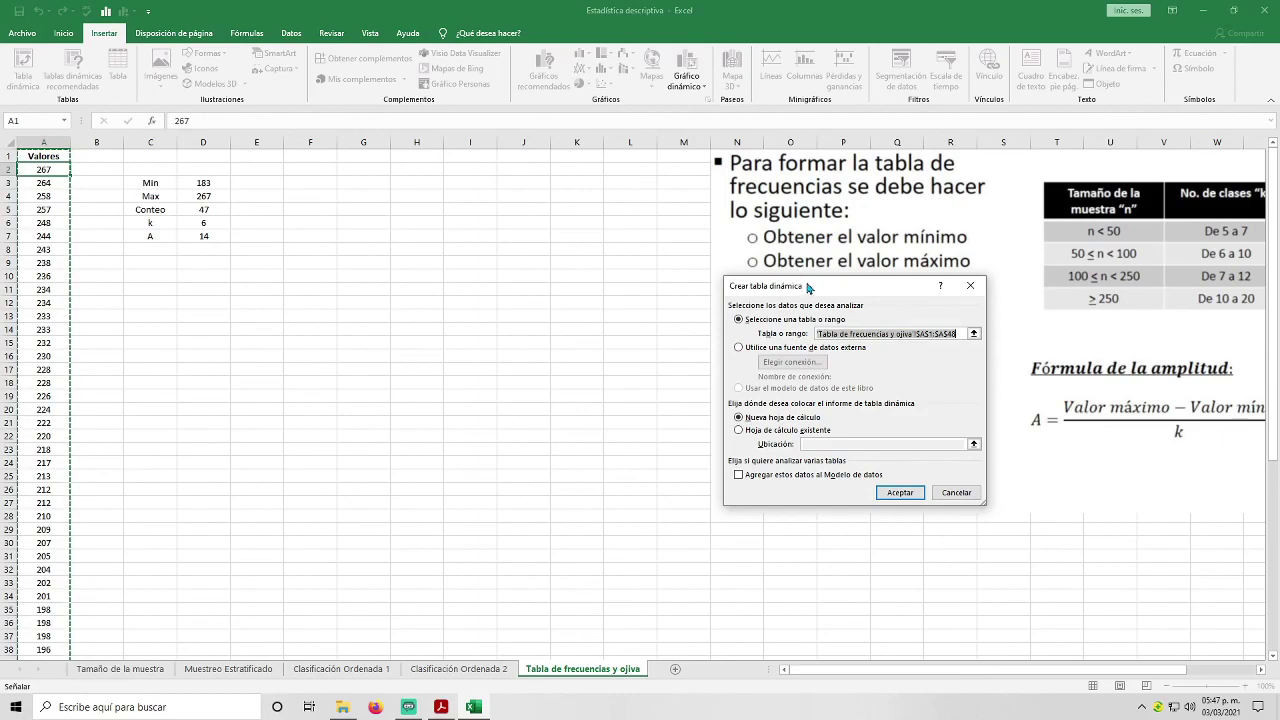
{"action": "left_click_drag", "start_coordinate": [814, 295], "coordinate": [638, 301]}
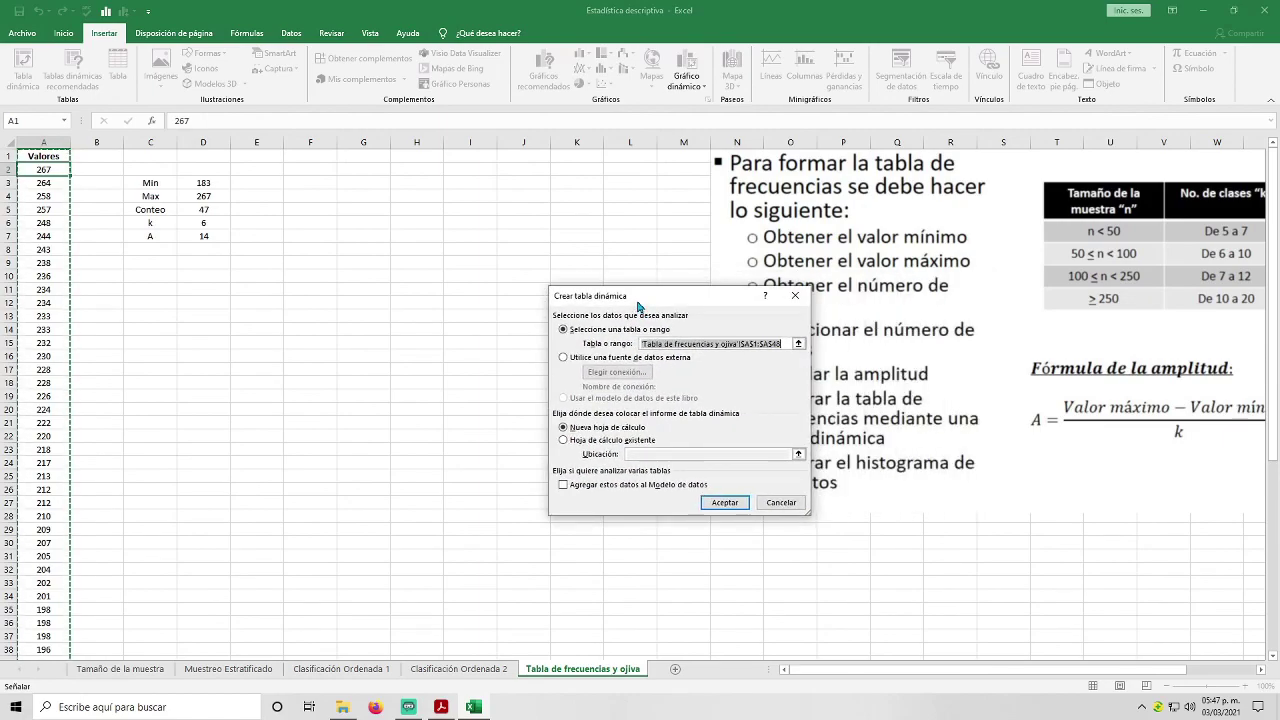
{"action": "left_click", "coordinate": [605, 440]}
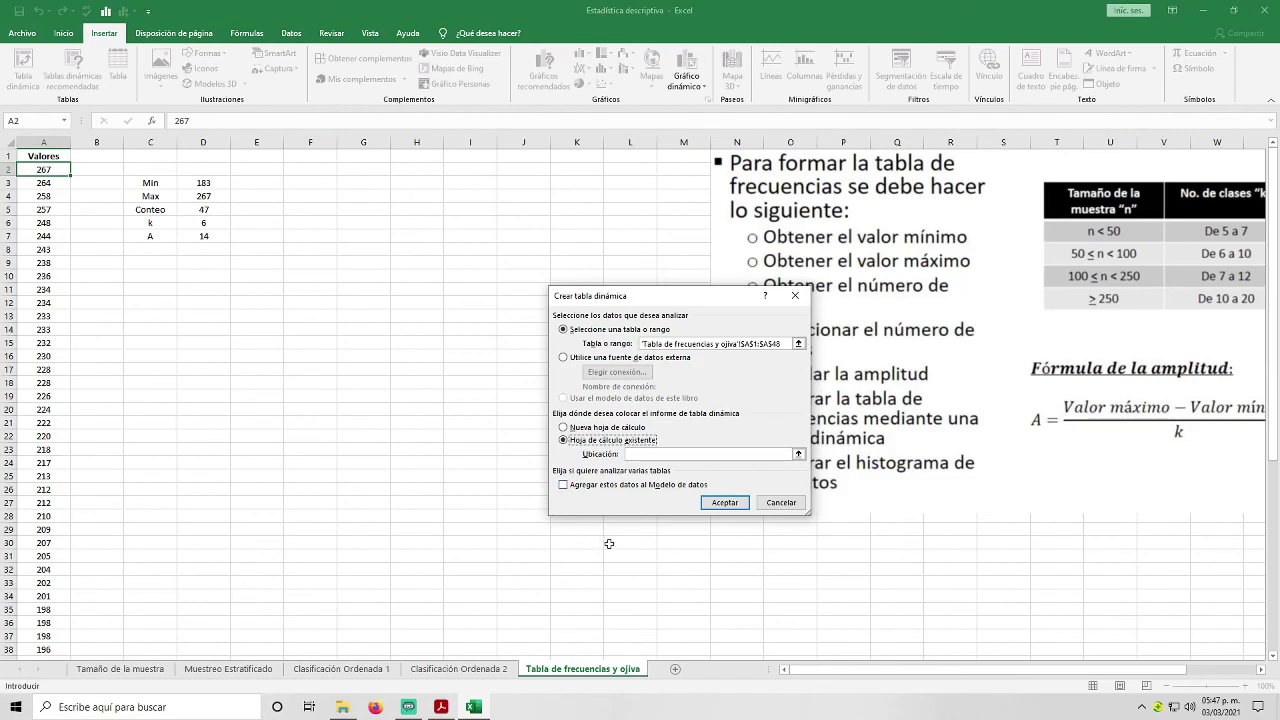
{"action": "left_click", "coordinate": [798, 454]}
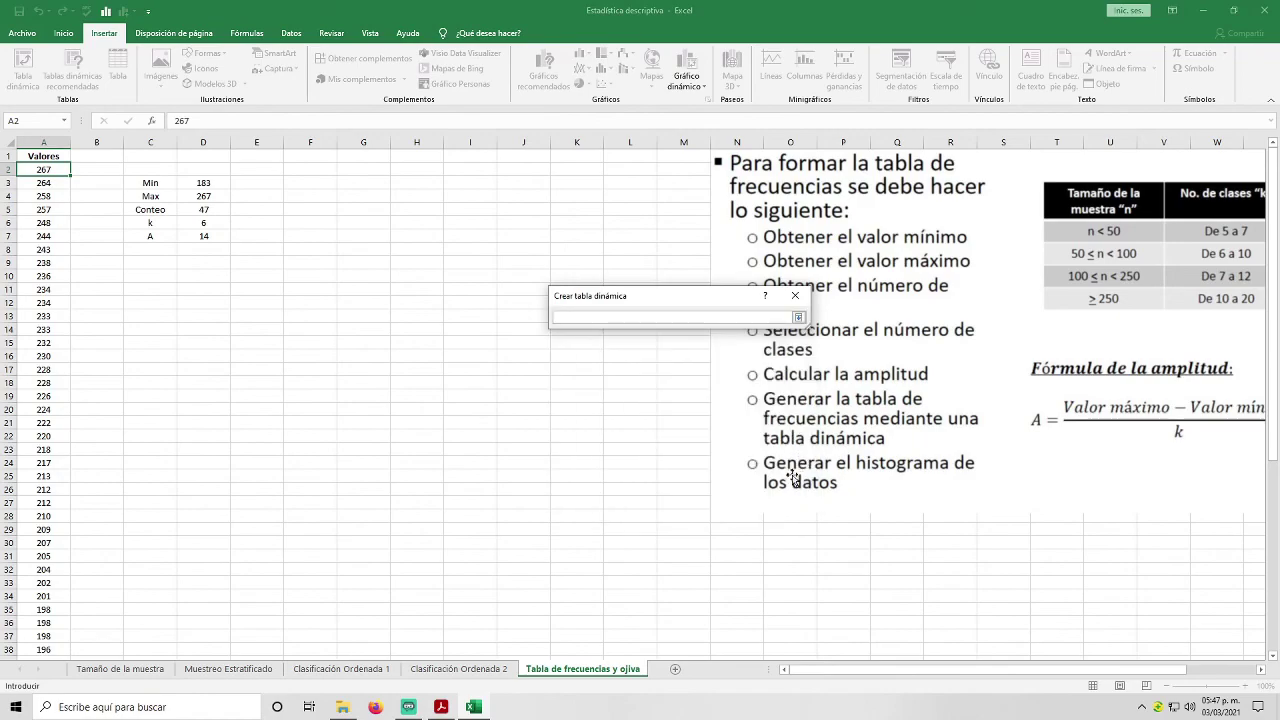
{"action": "left_click", "coordinate": [297, 181]}
{"action": "left_click", "coordinate": [798, 318]}
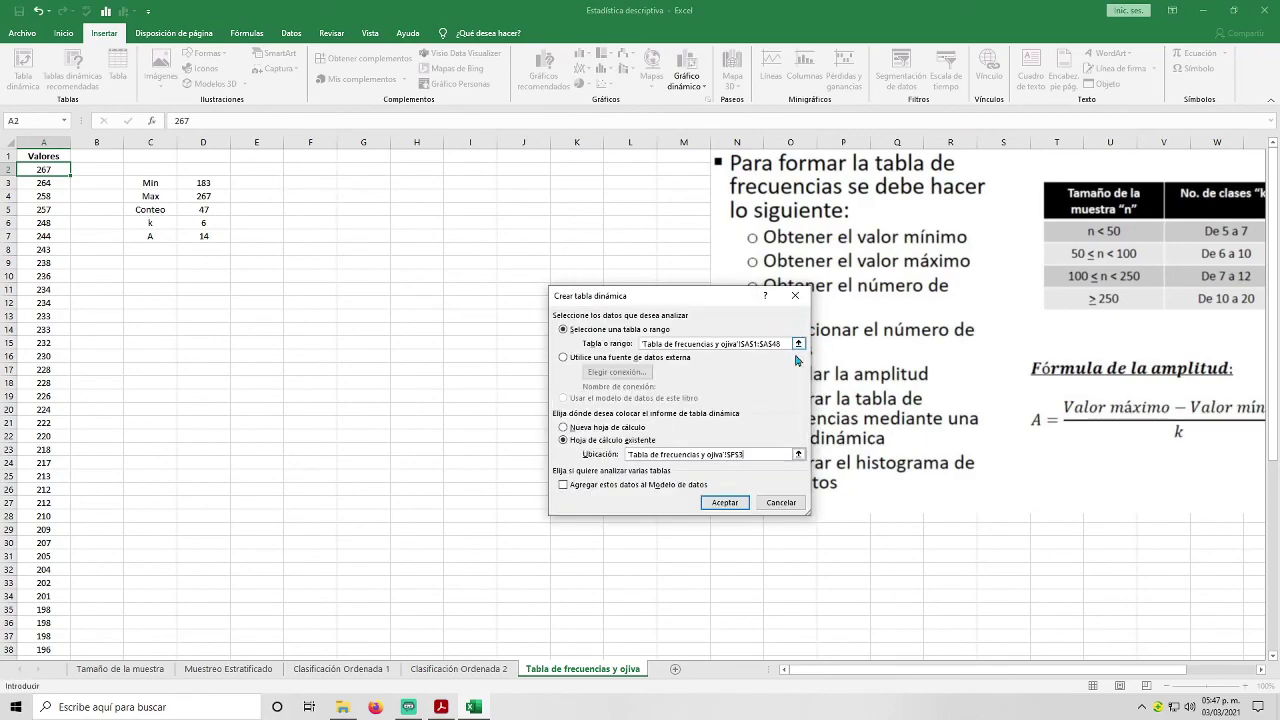
{"action": "left_click", "coordinate": [725, 503]}
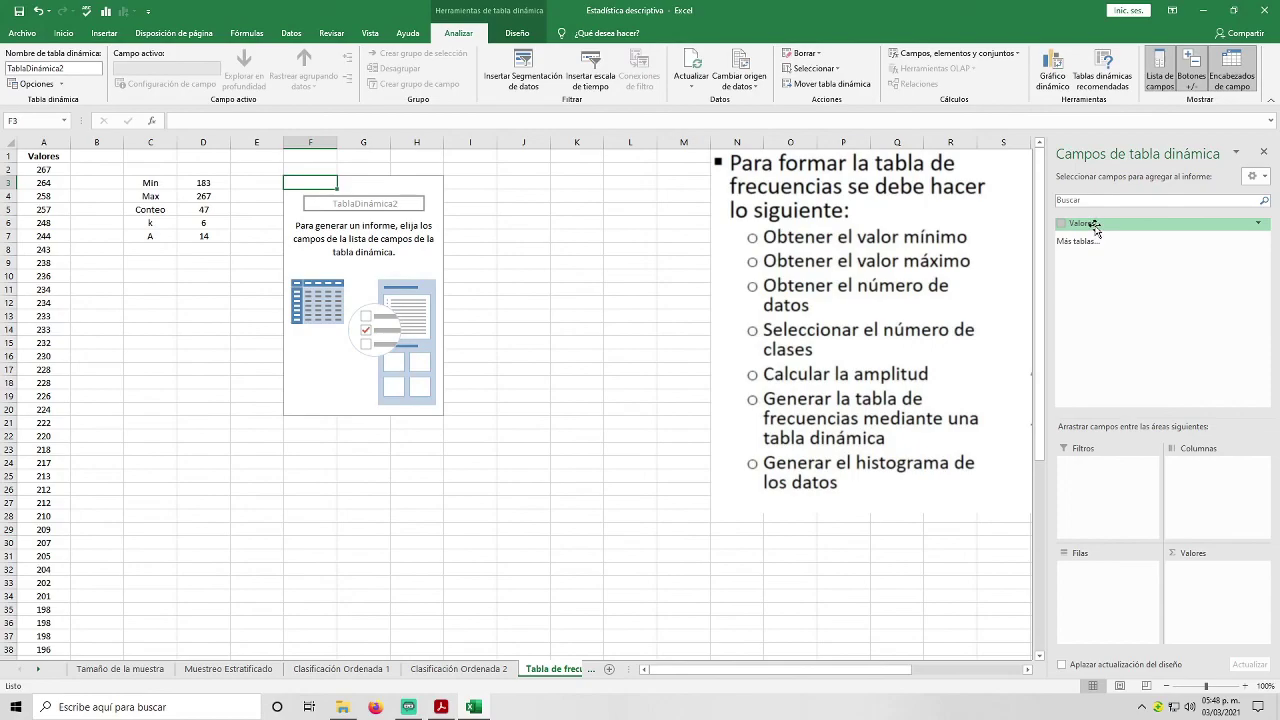
Step: Add the Valores field to the pivot table's rows and twice to its values area
{"action": "left_click_drag", "start_coordinate": [1094, 226], "coordinate": [1209, 485]}
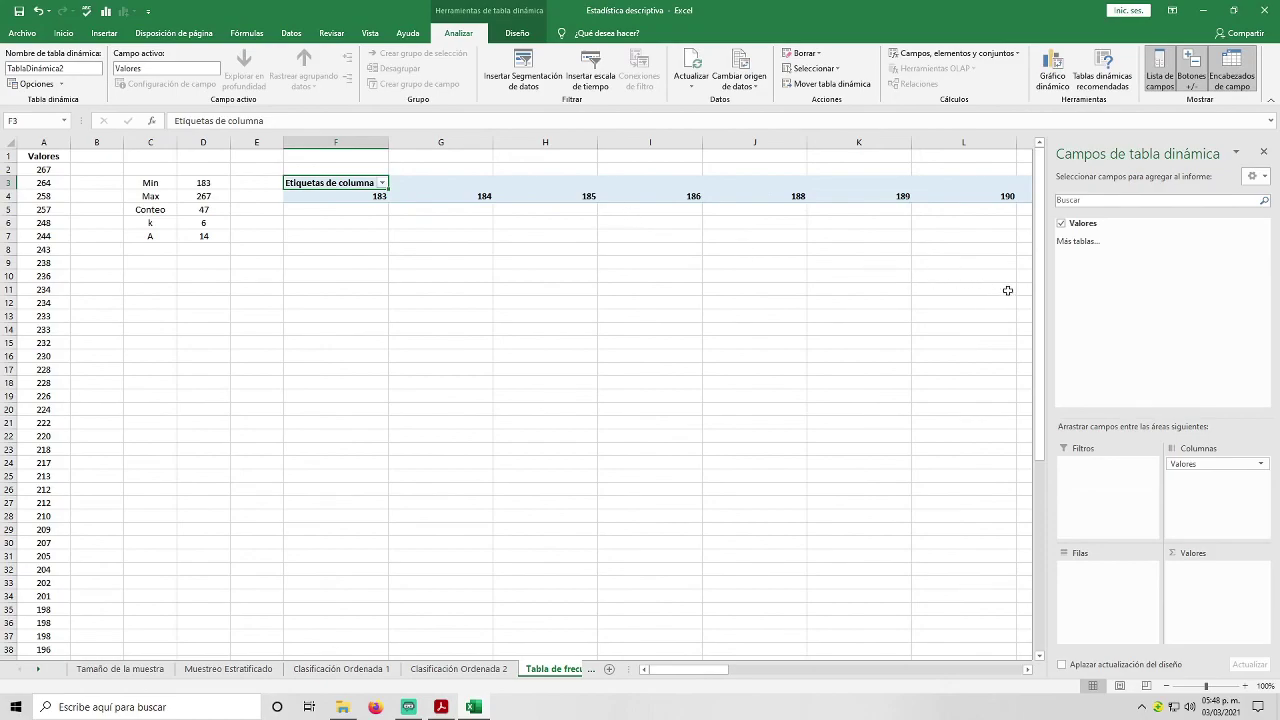
{"action": "left_click_drag", "start_coordinate": [1090, 226], "coordinate": [1115, 601]}
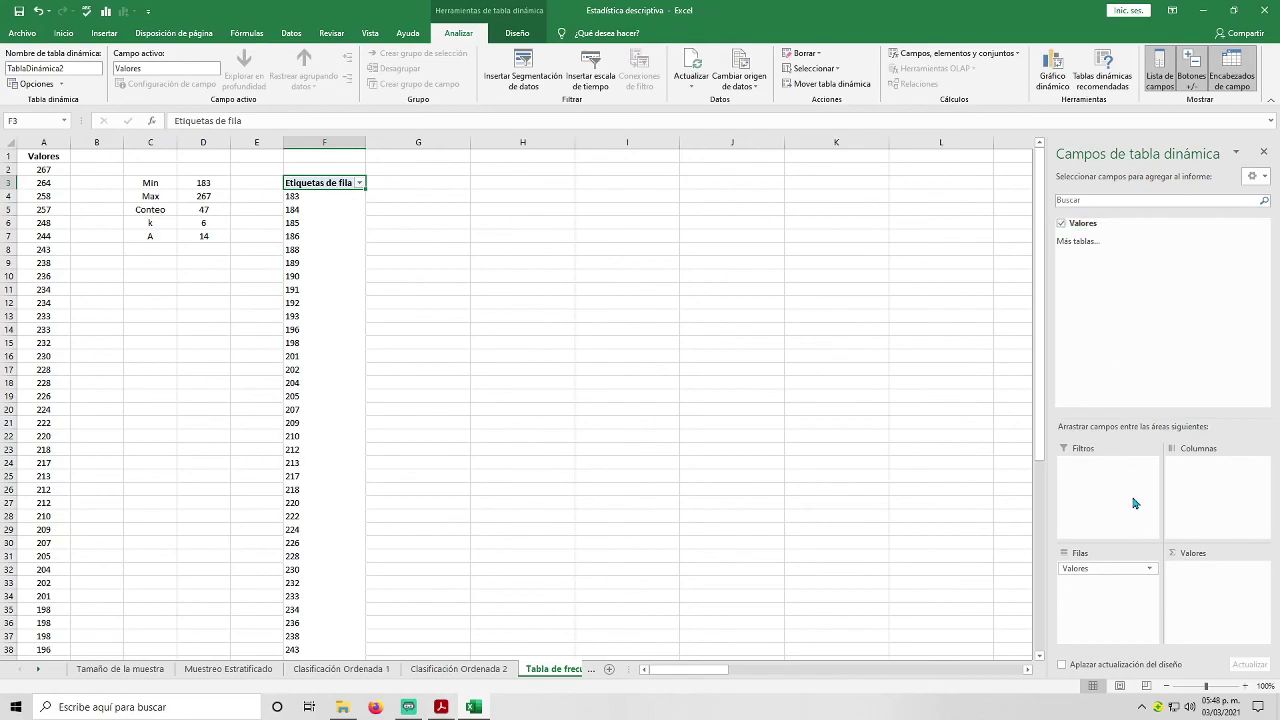
{"action": "left_click_drag", "start_coordinate": [1094, 229], "coordinate": [1216, 568]}
{"action": "left_click_drag", "start_coordinate": [1083, 229], "coordinate": [1249, 623]}
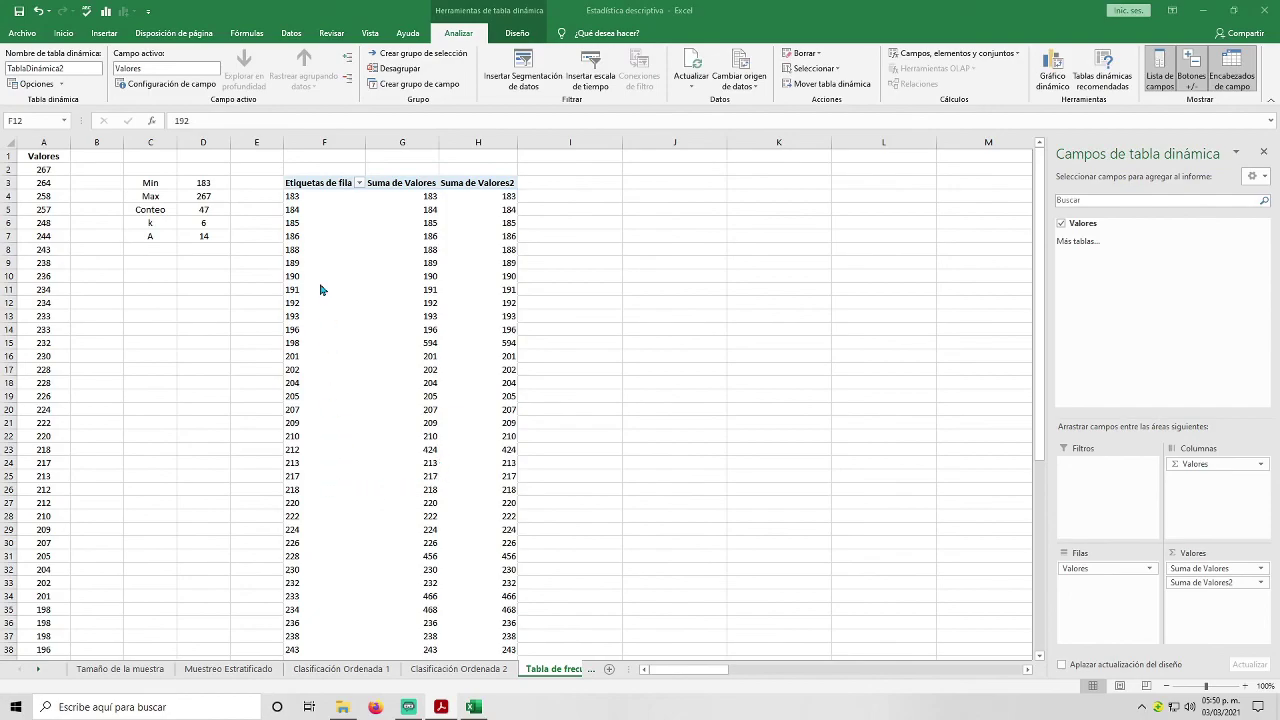
Step: Group the pivot table's row labels from 182 to 268 in intervals of 14
{"action": "left_click", "coordinate": [300, 223]}
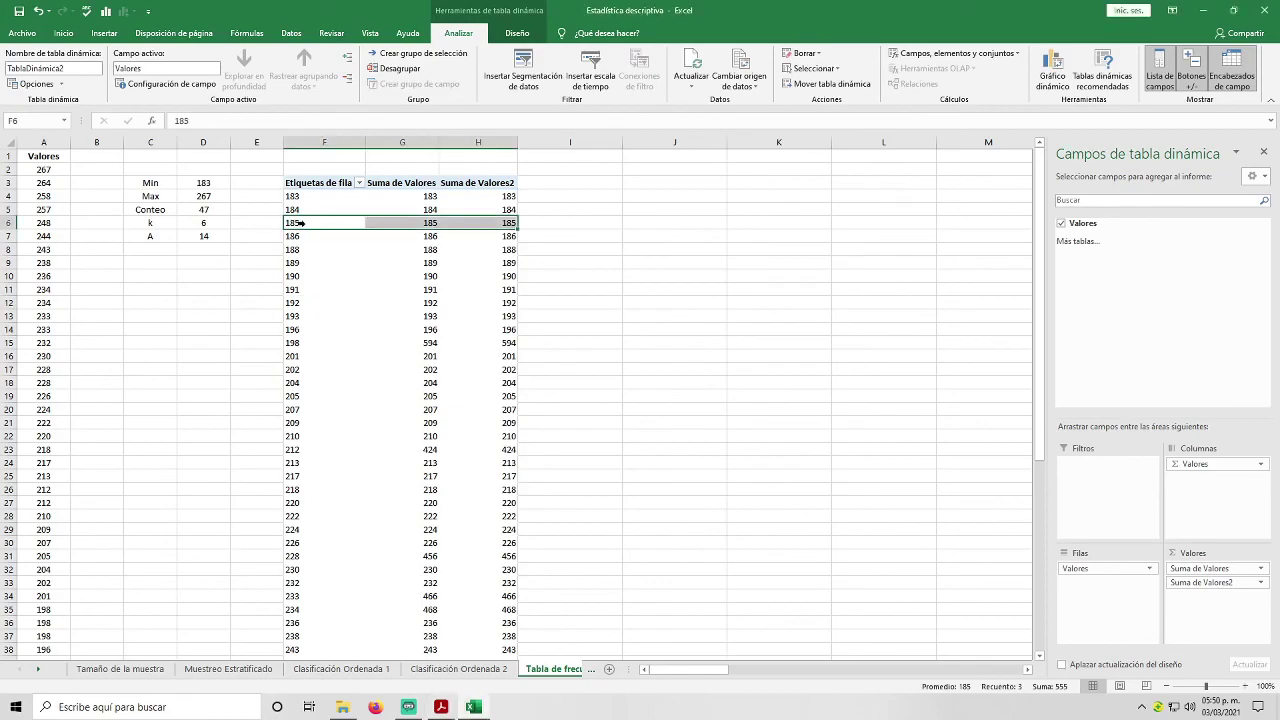
{"action": "right_click", "coordinate": [300, 223]}
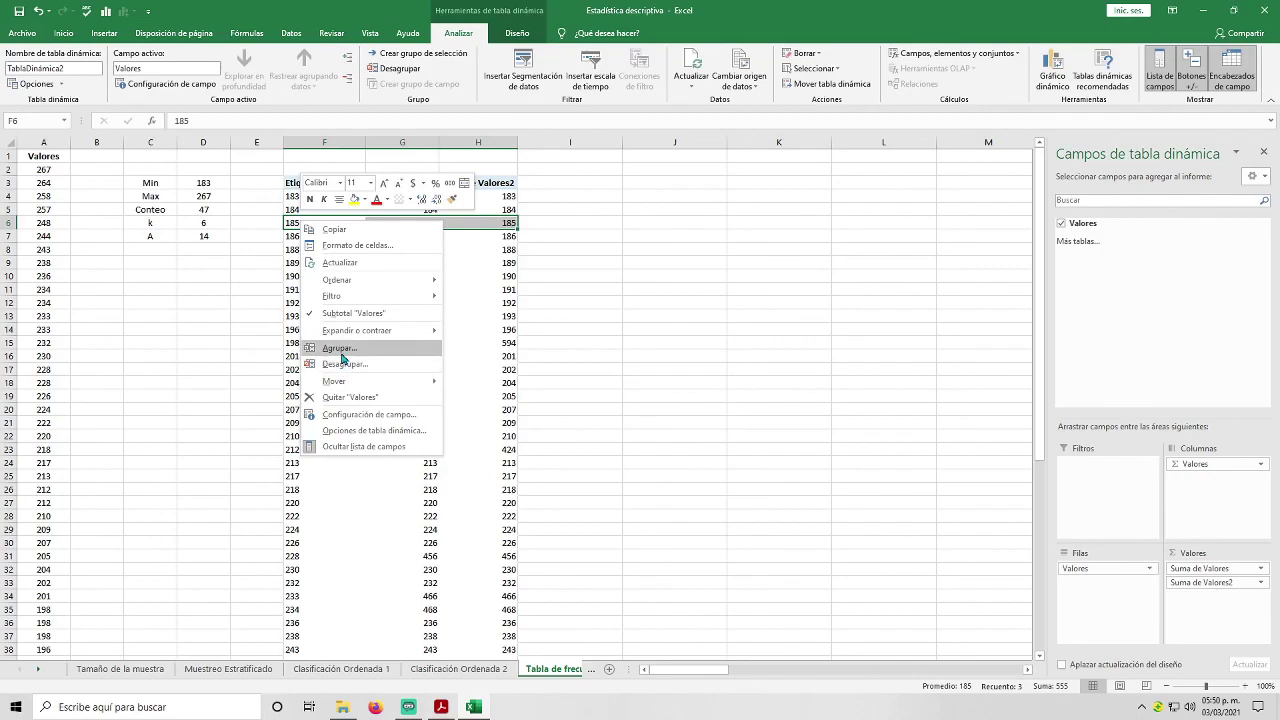
{"action": "left_click", "coordinate": [341, 350]}
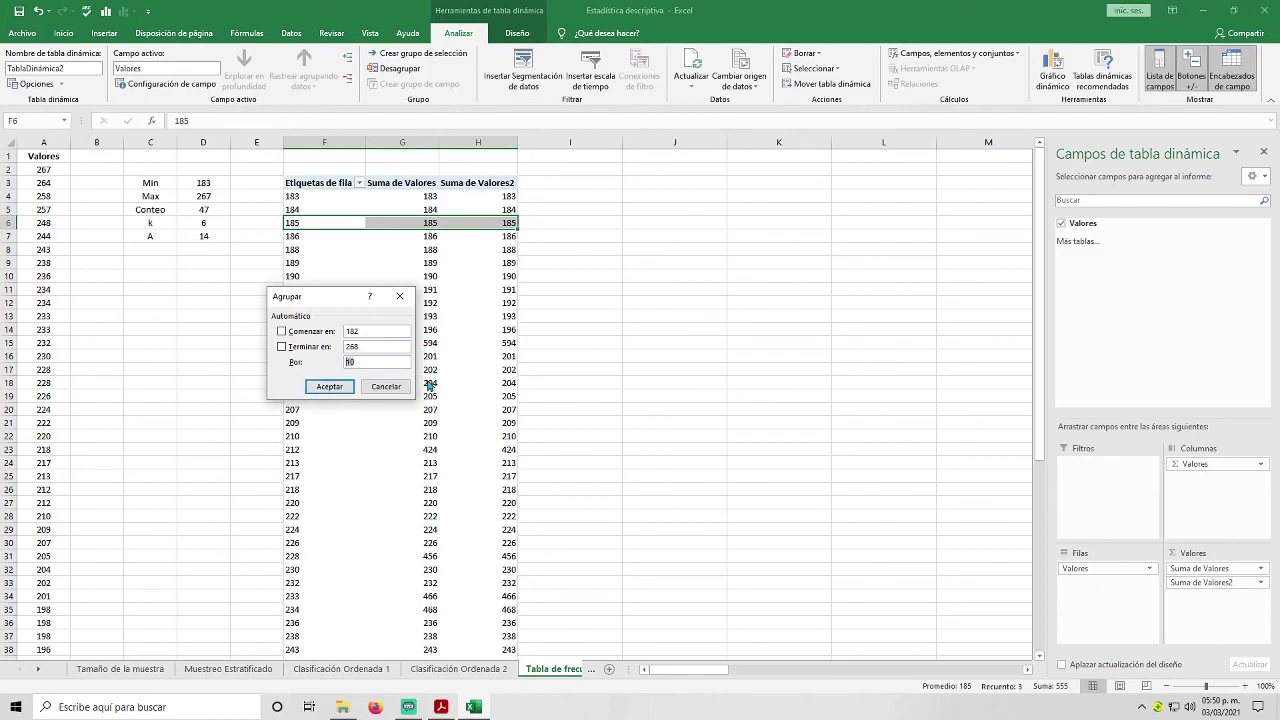
{"action": "left_click", "coordinate": [331, 386]}
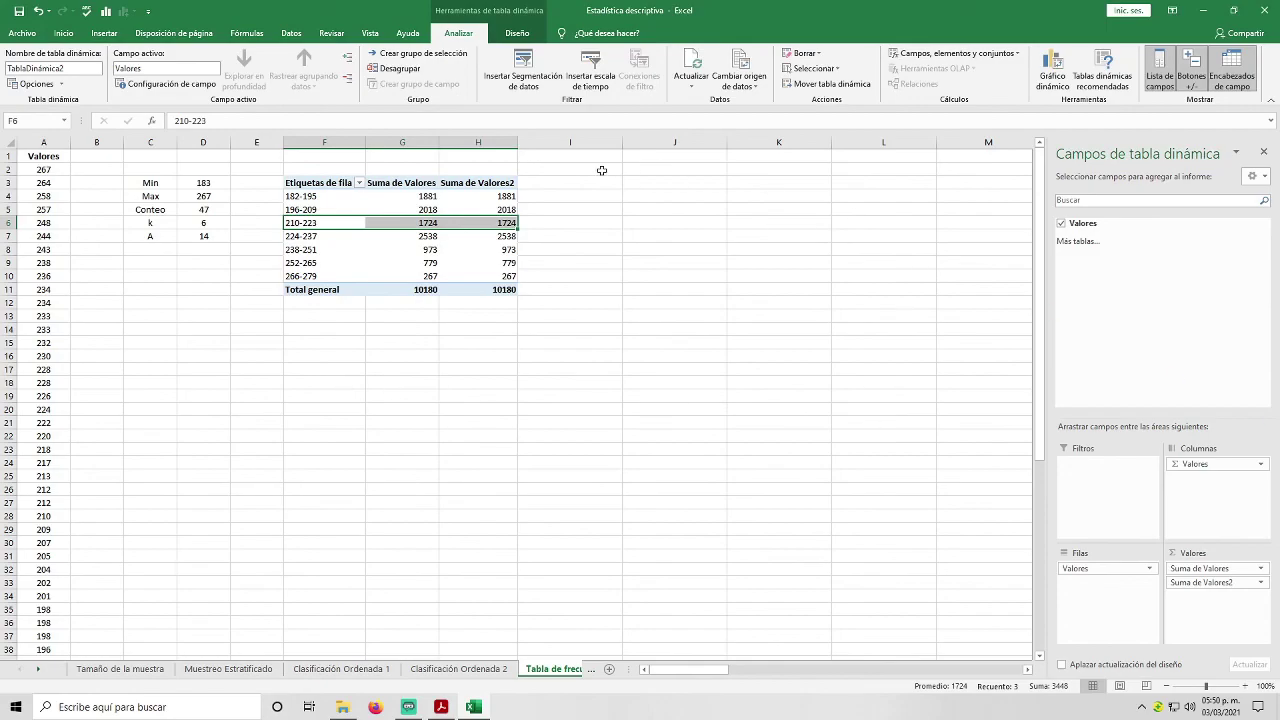
Step: Summarise the pivot table's first value column by count (Recuento)
{"action": "left_click", "coordinate": [406, 221]}
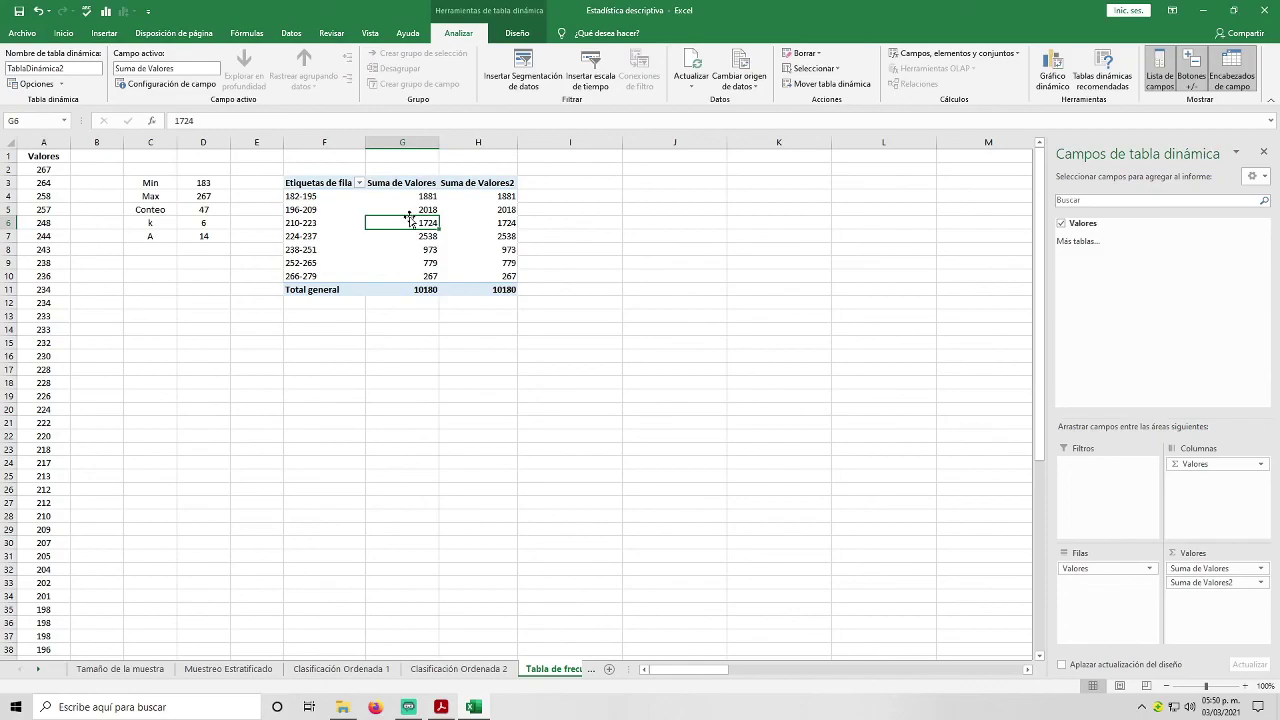
{"action": "right_click", "coordinate": [404, 227]}
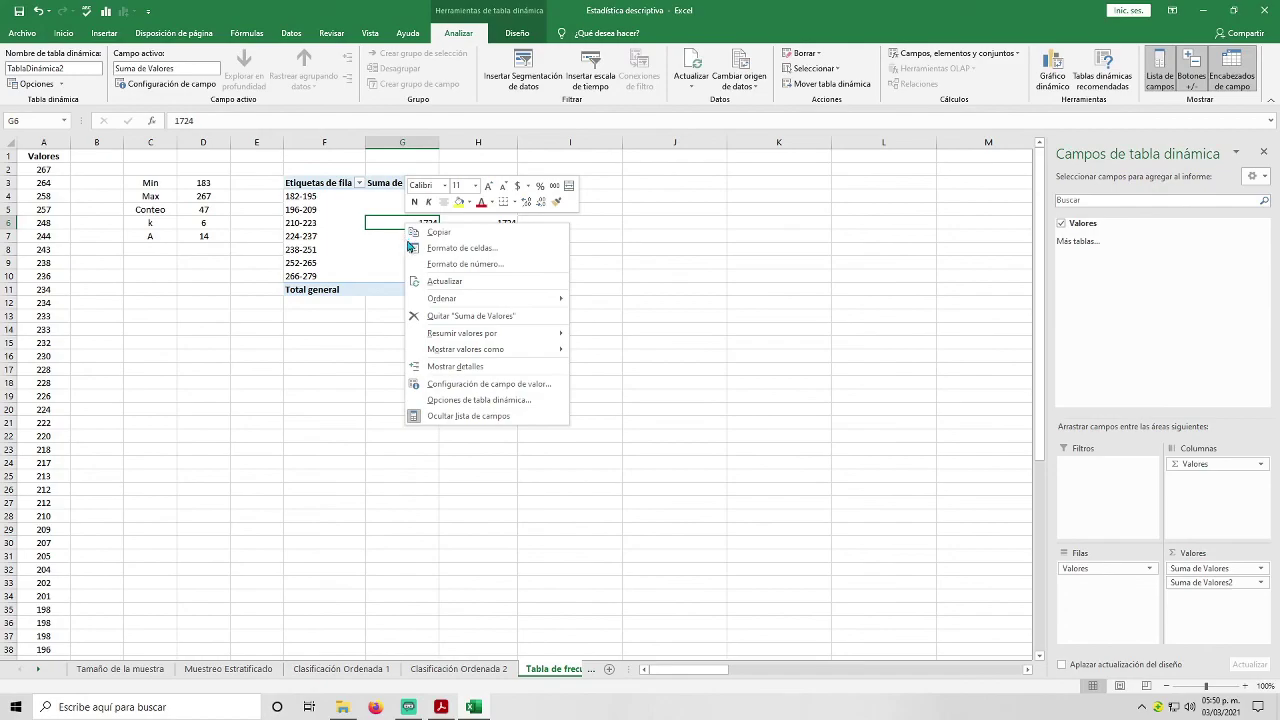
{"action": "mouse_move", "coordinate": [492, 335]}
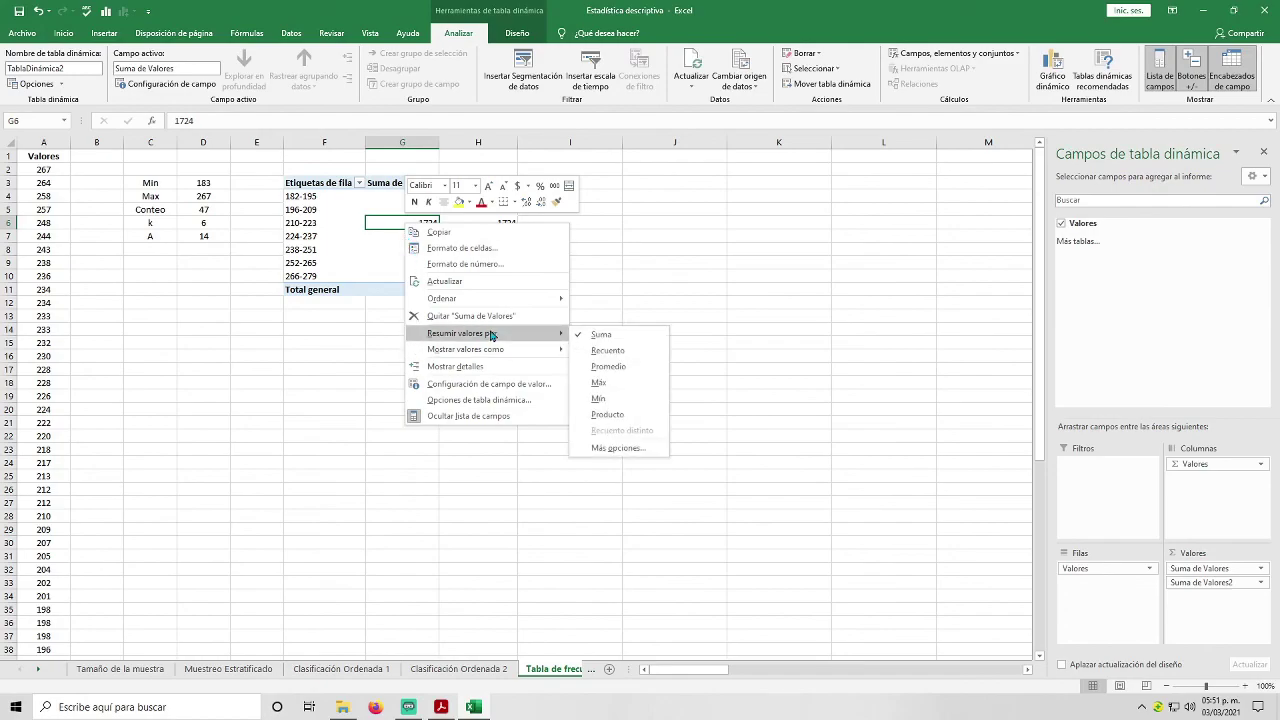
{"action": "left_click", "coordinate": [603, 351]}
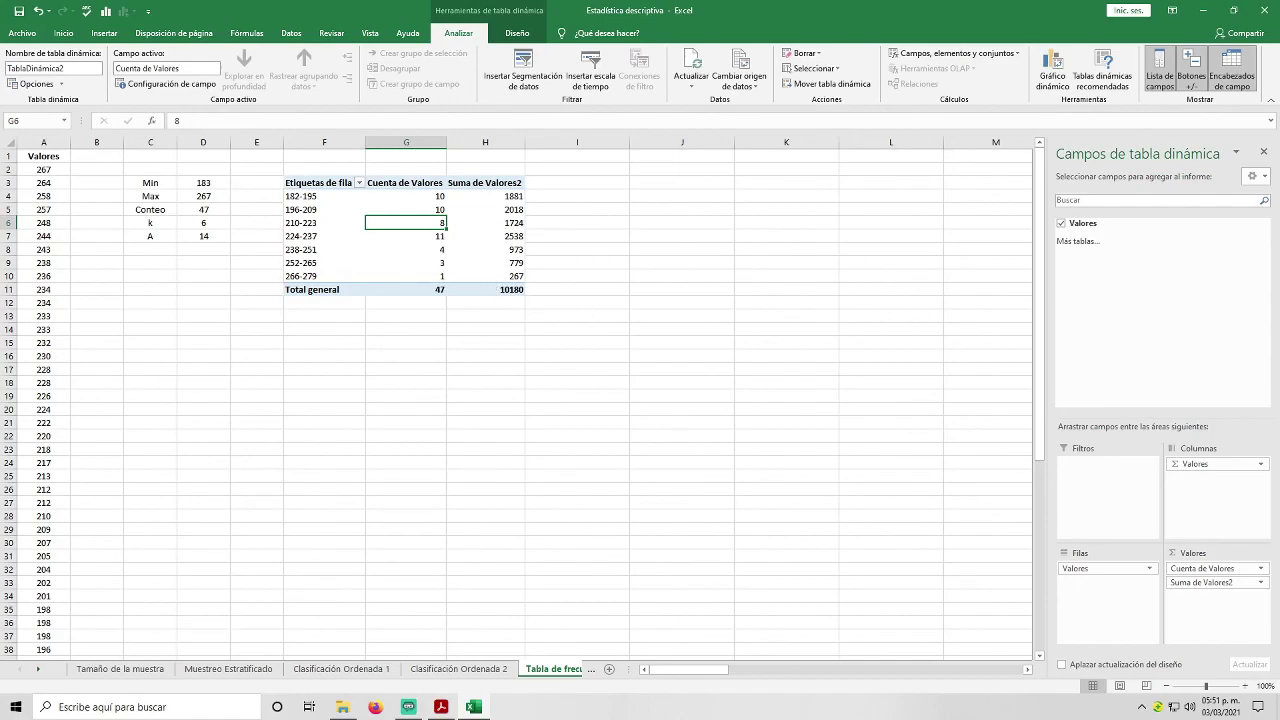
Step: Show the pivot table's second value column as a percentage of the grand total (% del total general)
{"action": "right_click", "coordinate": [479, 243]}
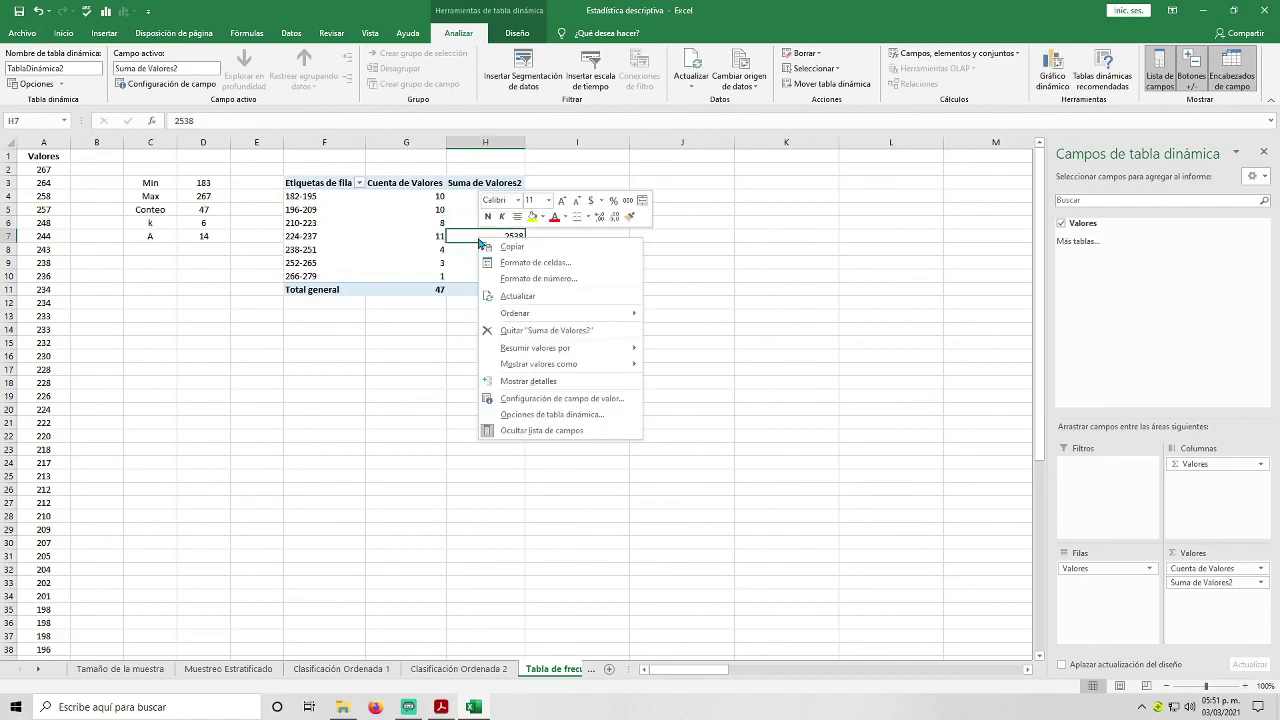
{"action": "mouse_move", "coordinate": [548, 370]}
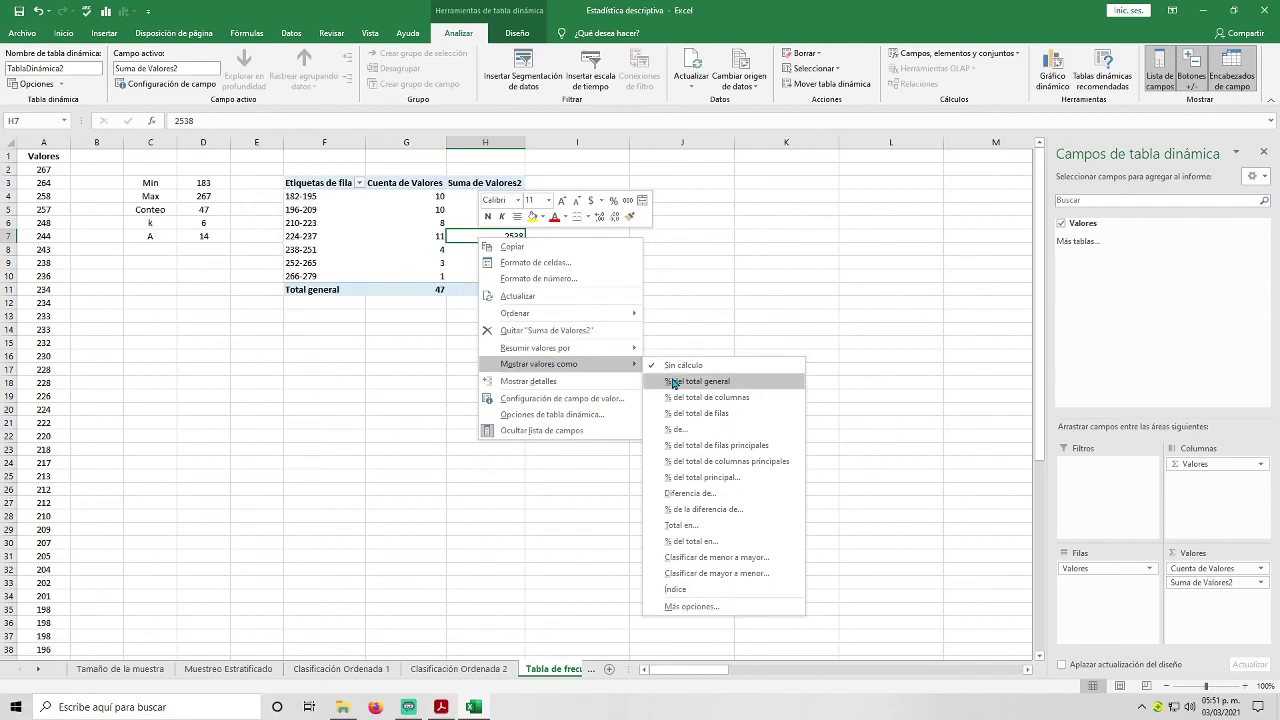
{"action": "left_click", "coordinate": [674, 384]}
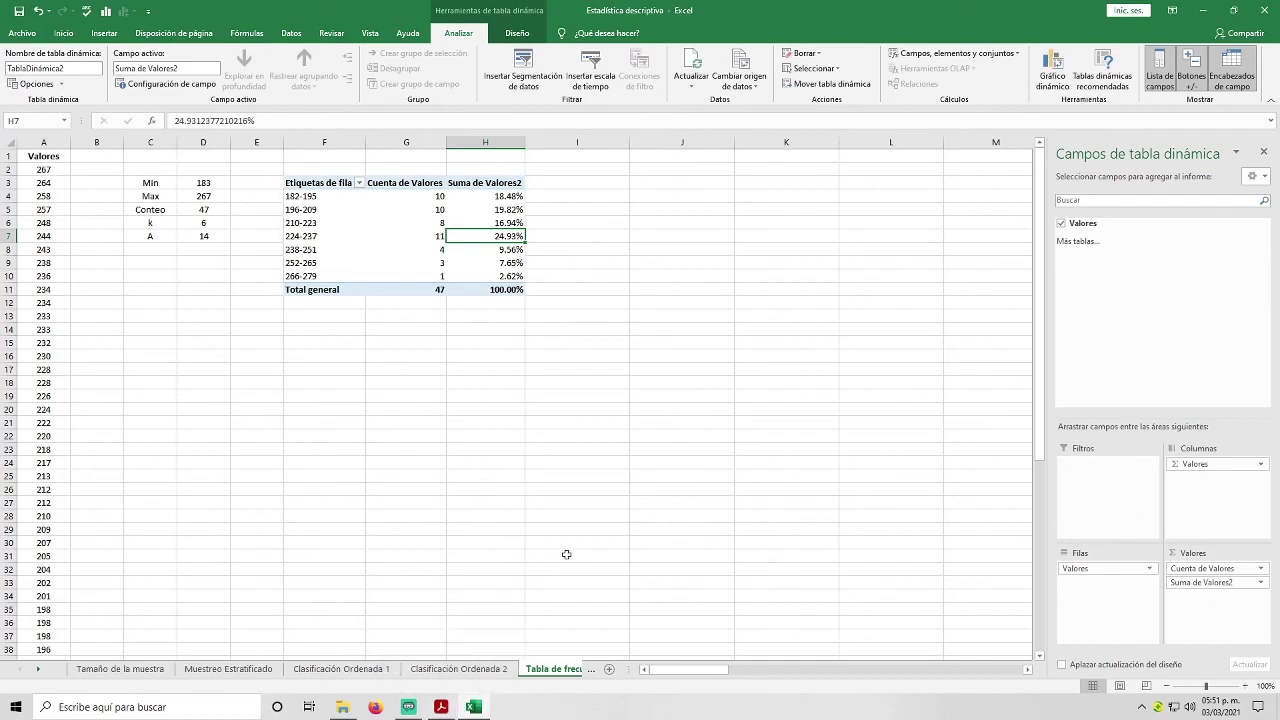
{"action": "left_click", "coordinate": [446, 714]}
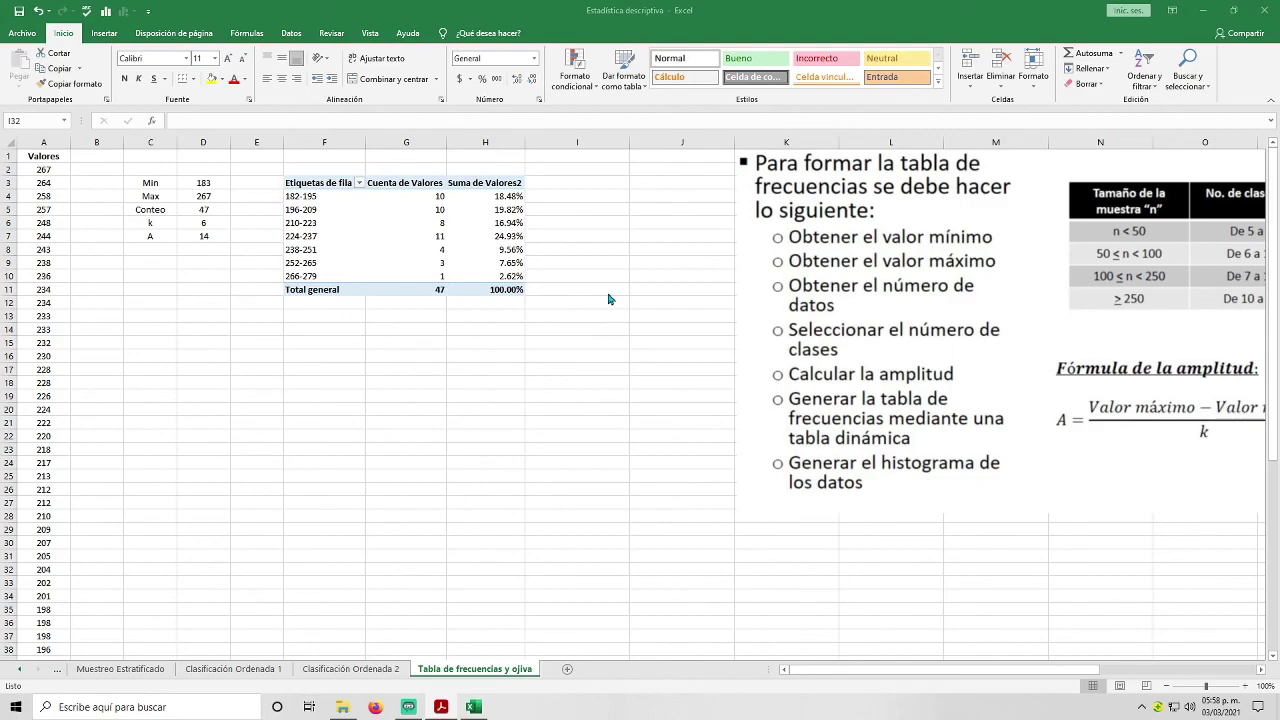
Step: Copy the pivot table's class rows F4:H10 without the headers or total and paste them starting at F15
{"action": "left_click_drag", "start_coordinate": [300, 197], "coordinate": [502, 278]}
{"action": "key", "text": "ctrl+c"}
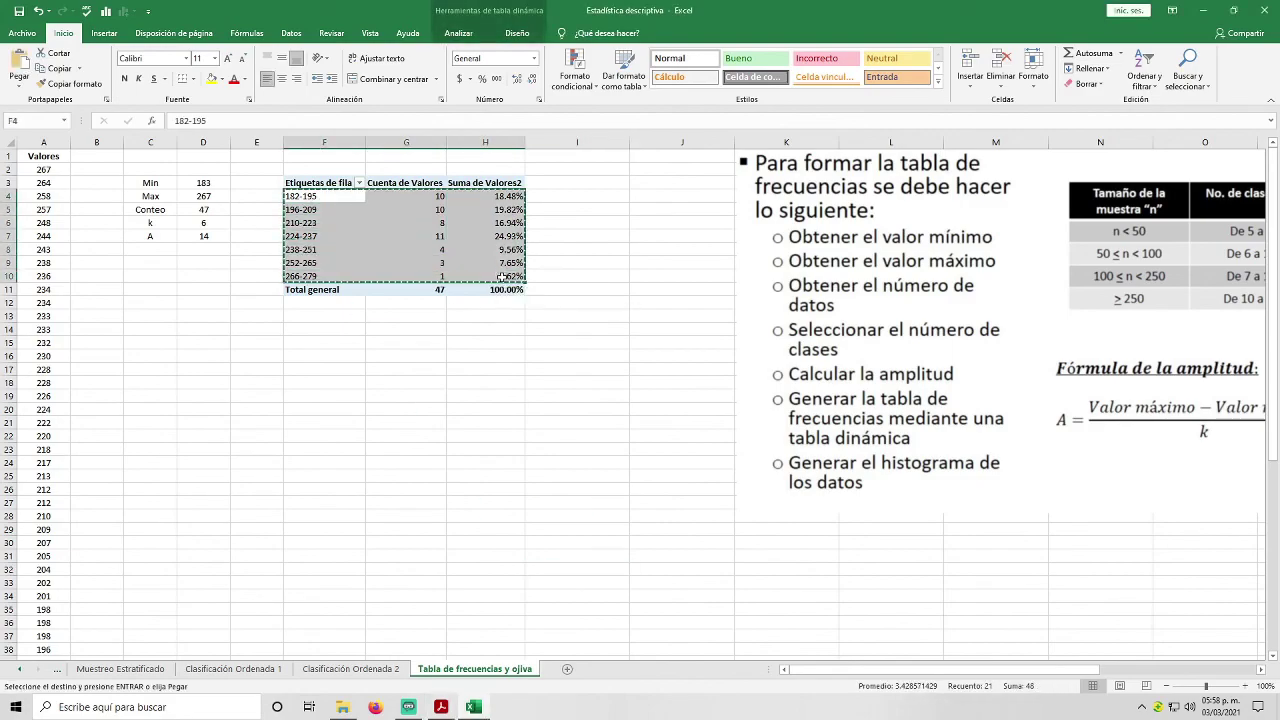
{"action": "left_click", "coordinate": [310, 342]}
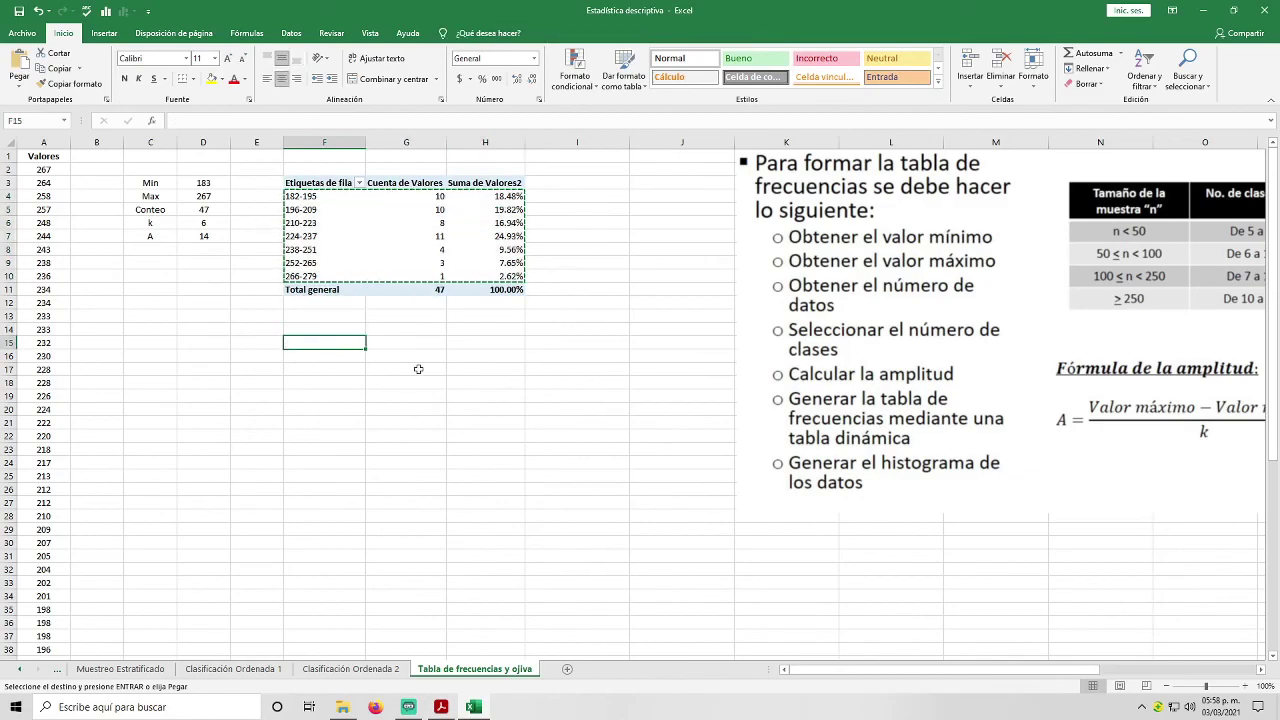
{"action": "key", "text": "ctrl+v"}
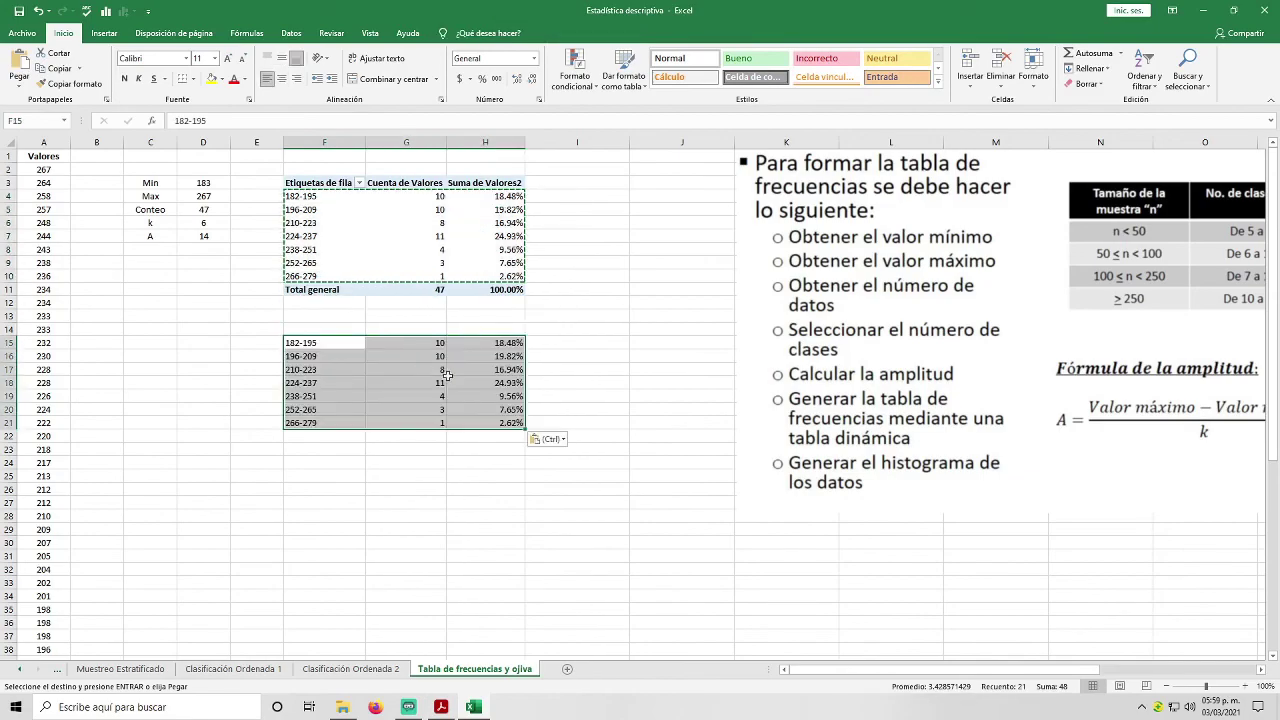
{"action": "left_click_drag", "start_coordinate": [421, 369], "coordinate": [590, 390]}
{"action": "left_click", "coordinate": [590, 386]}
{"action": "scroll", "coordinate": [591, 385], "scroll_direction": "down", "scroll_amount": 3}
{"action": "scroll", "coordinate": [591, 385], "scroll_direction": "up", "scroll_amount": 3}
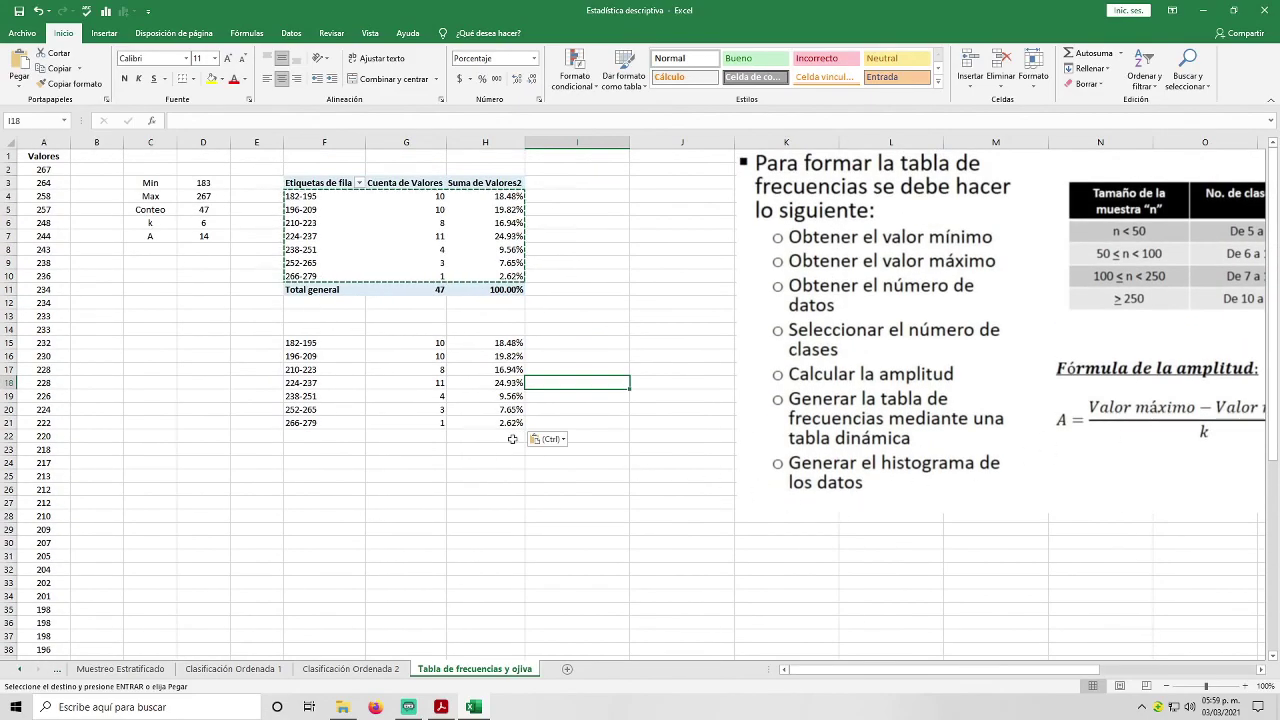
Step: Enter the headers Clases, Frec. Absoluta and Frec. Porcentaje in F14:H14 above the copied rows
{"action": "left_click", "coordinate": [306, 333]}
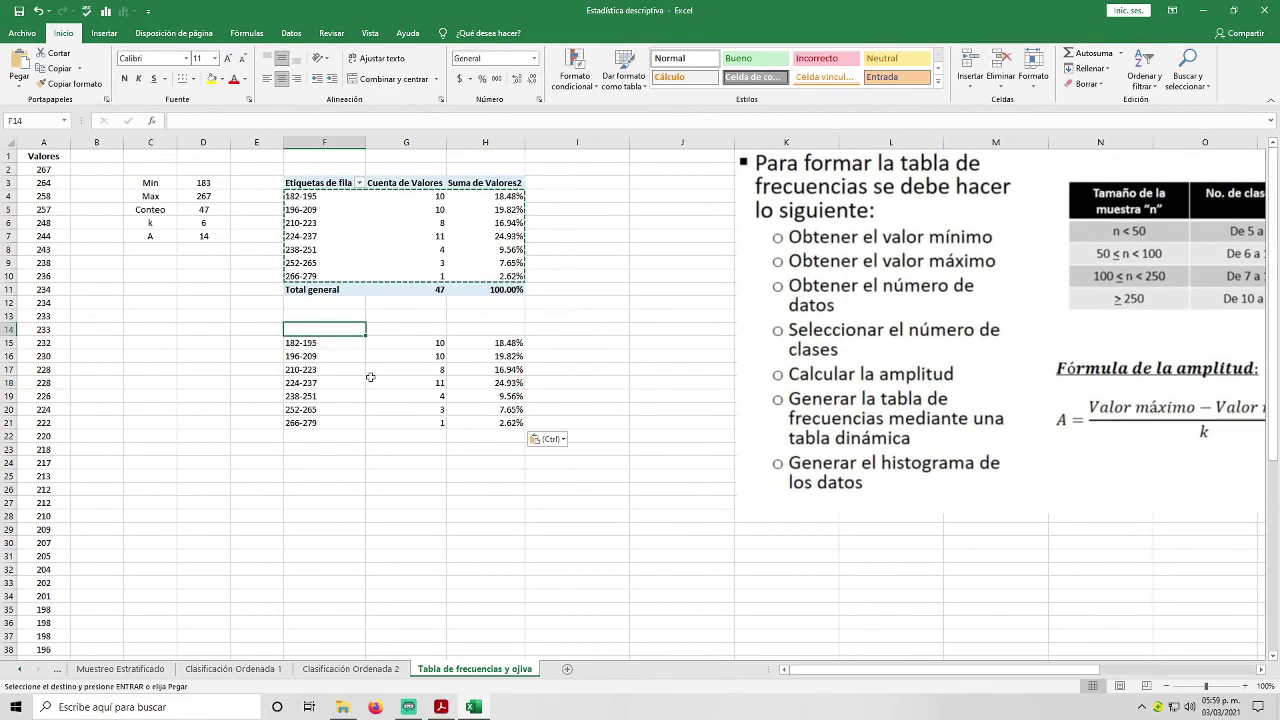
{"action": "type", "text": "C"}
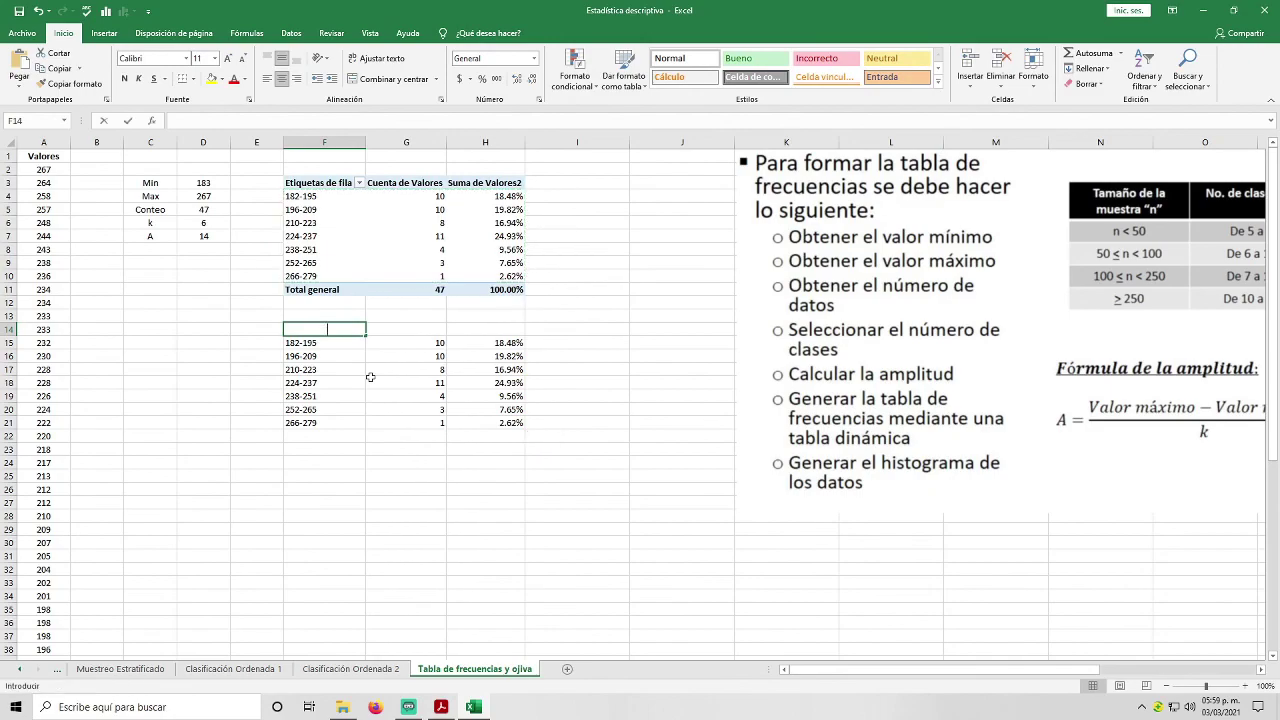
{"action": "type", "text": "lases"}
{"action": "key", "text": "Tab"}
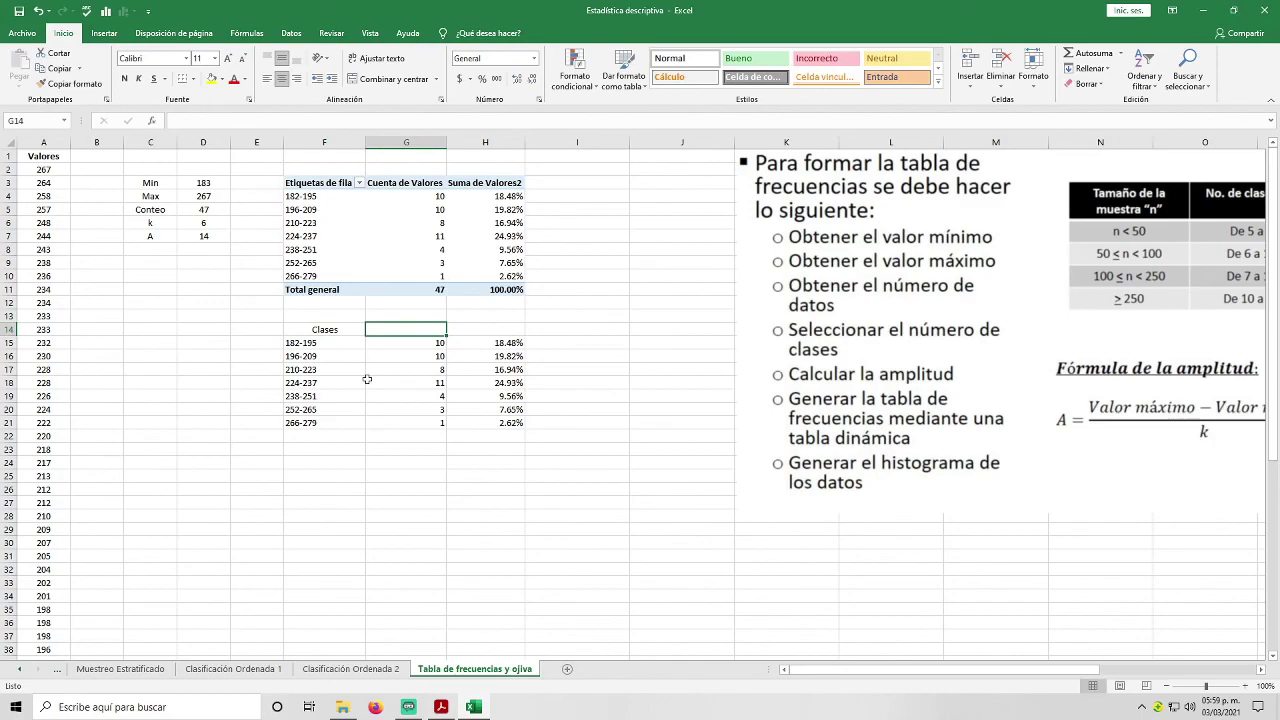
{"action": "type", "text": "Frec. Absoluta"}
{"action": "key", "text": "Tab"}
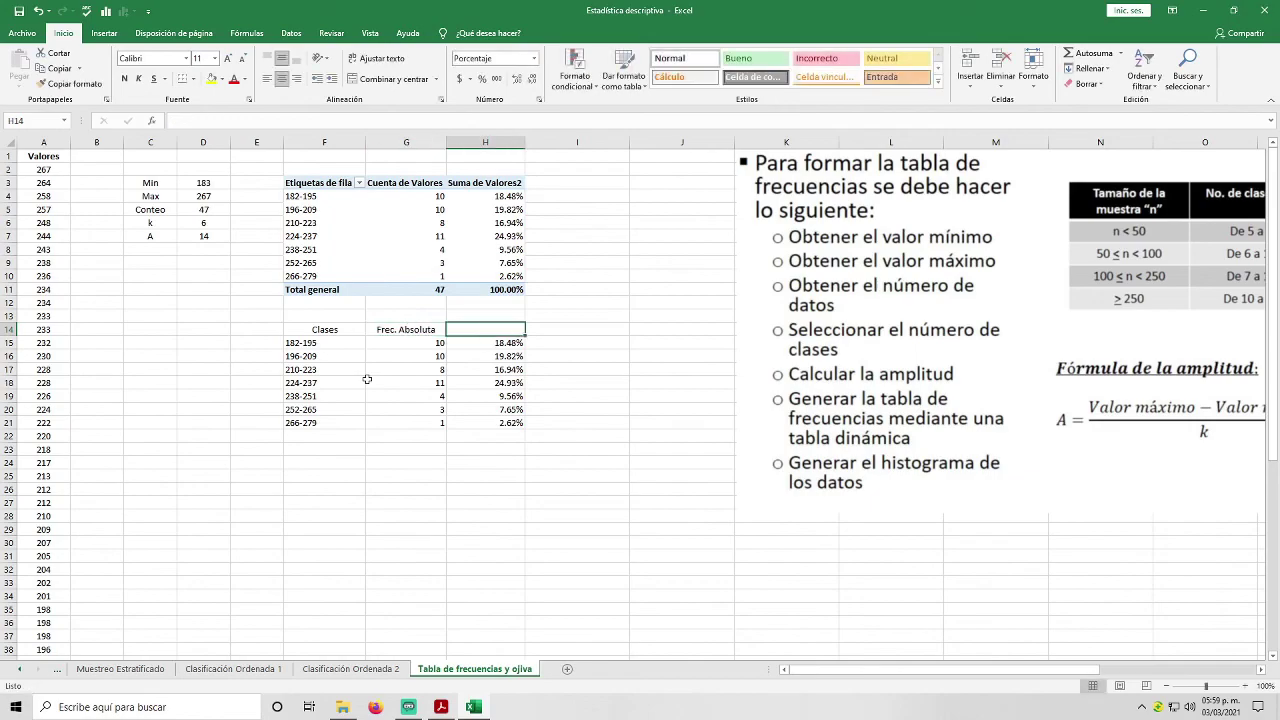
{"action": "type", "text": "Frec."}
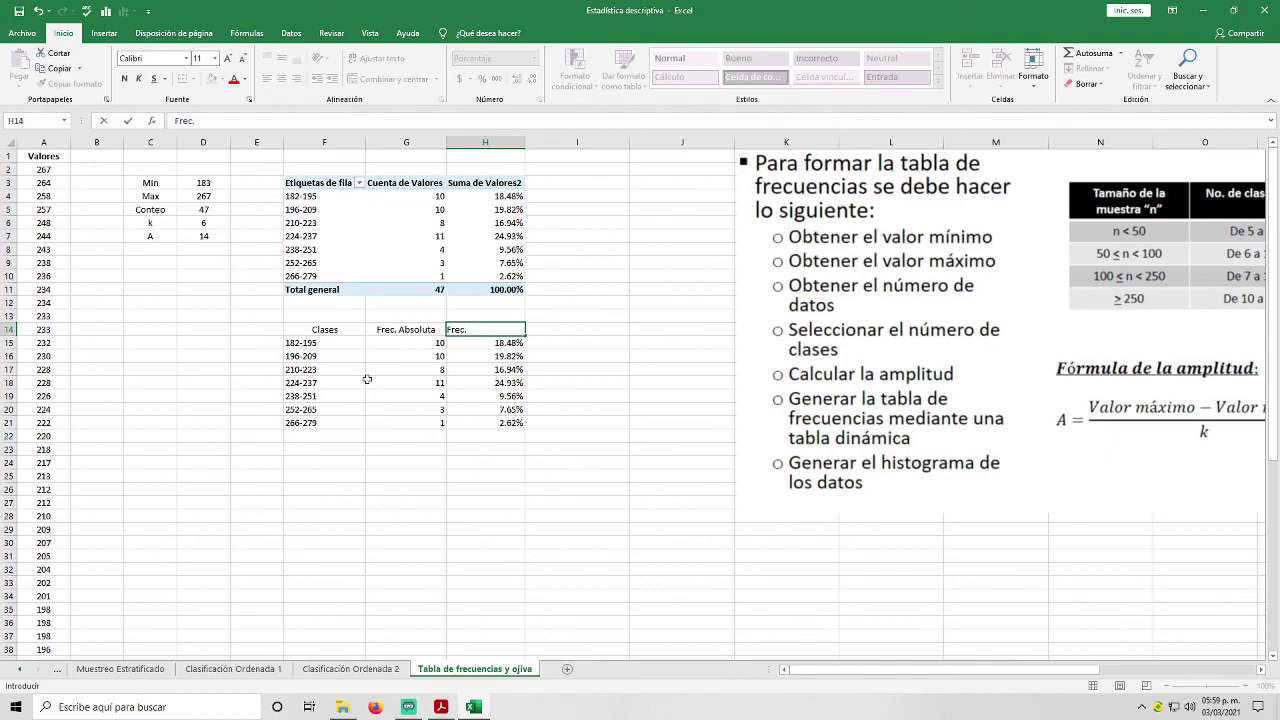
{"action": "type", "text": "Porcentaje"}
{"action": "key", "text": "Tab"}
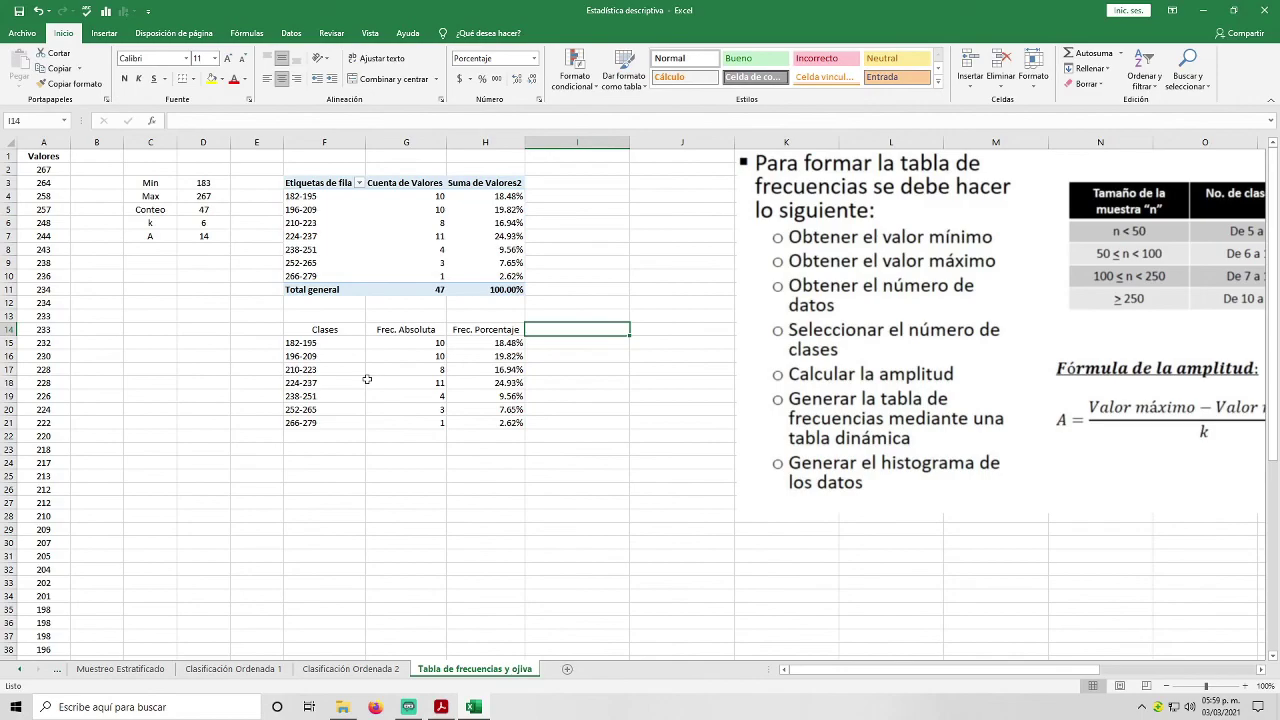
Step: Add the header Fre. Porc. Acum in I14 beside Frec. Porcentaje
{"action": "type", "text": "Fre"}
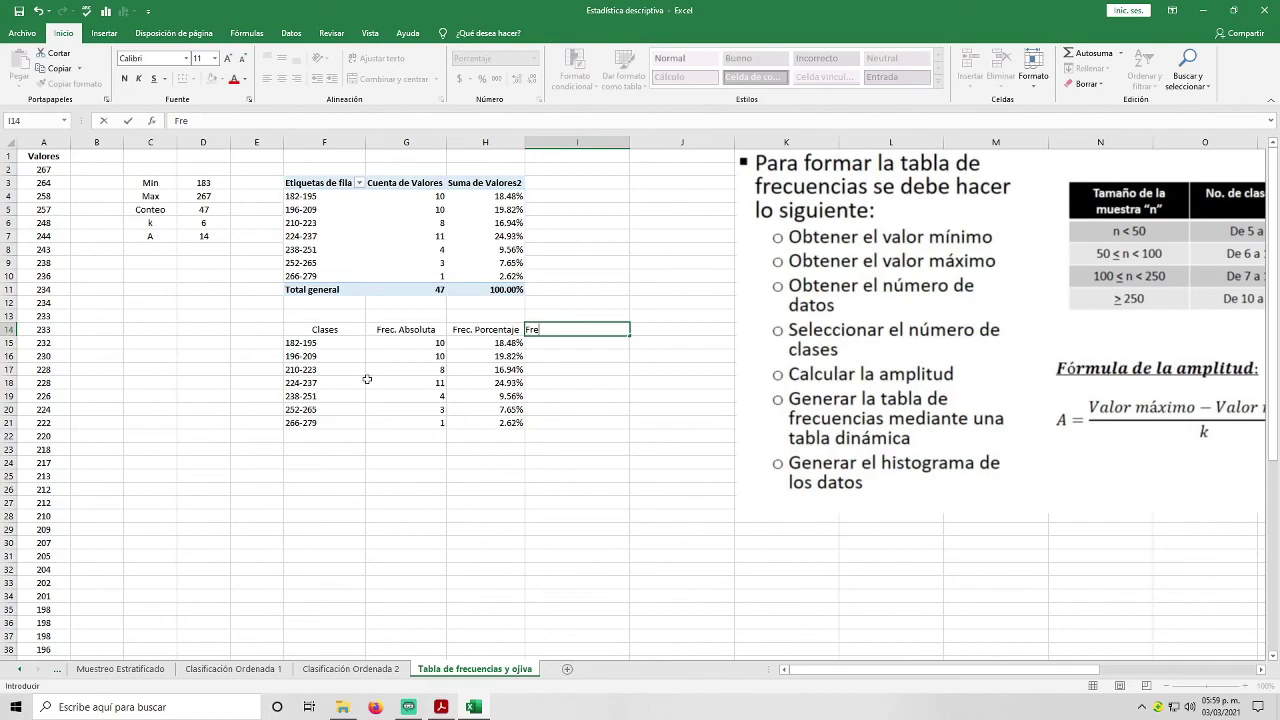
{"action": "type", "text": ". Porc. Acum"}
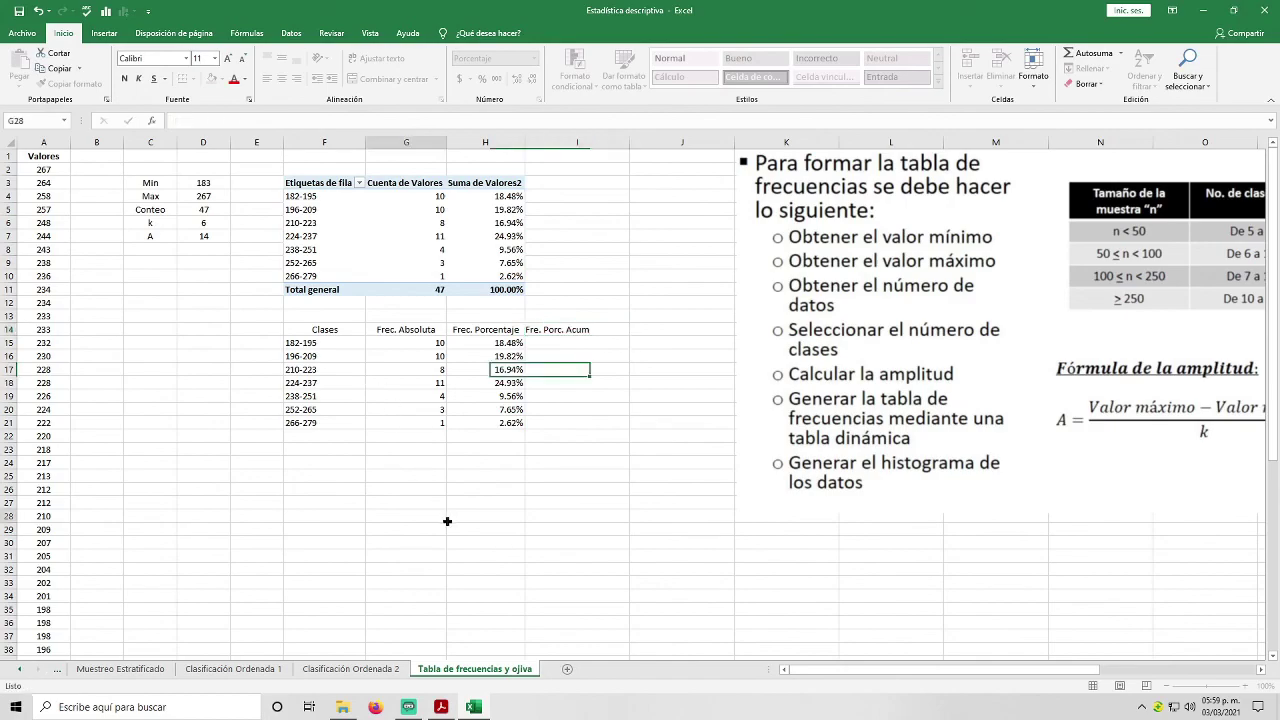
{"action": "left_click", "coordinate": [446, 518]}
Step: Make the copied frequency table F14:I21 bold and centre its contents horizontally
{"action": "left_click_drag", "start_coordinate": [317, 329], "coordinate": [553, 408]}
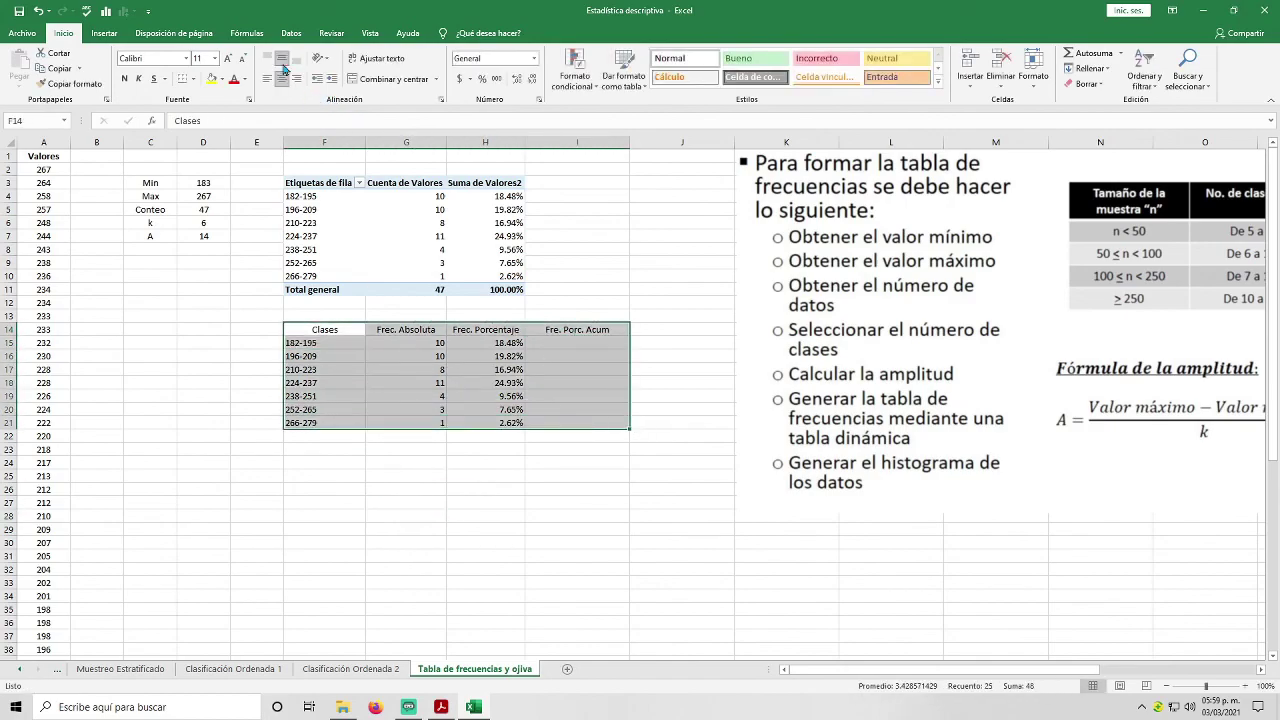
{"action": "left_click", "coordinate": [125, 78]}
{"action": "left_click", "coordinate": [289, 79]}
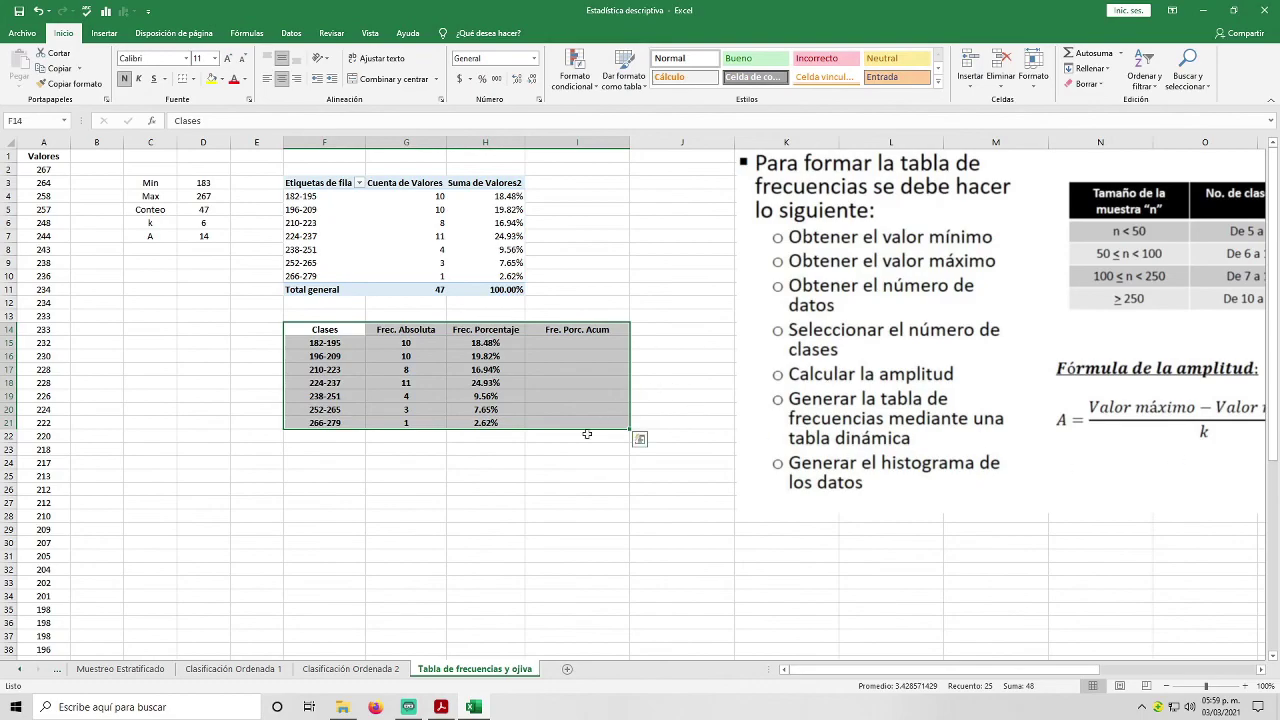
{"action": "left_click", "coordinate": [517, 515]}
Step: Enter the formula =SUMA($H$15) in I15, with an absolute reference to the first percentage
{"action": "left_click", "coordinate": [577, 343]}
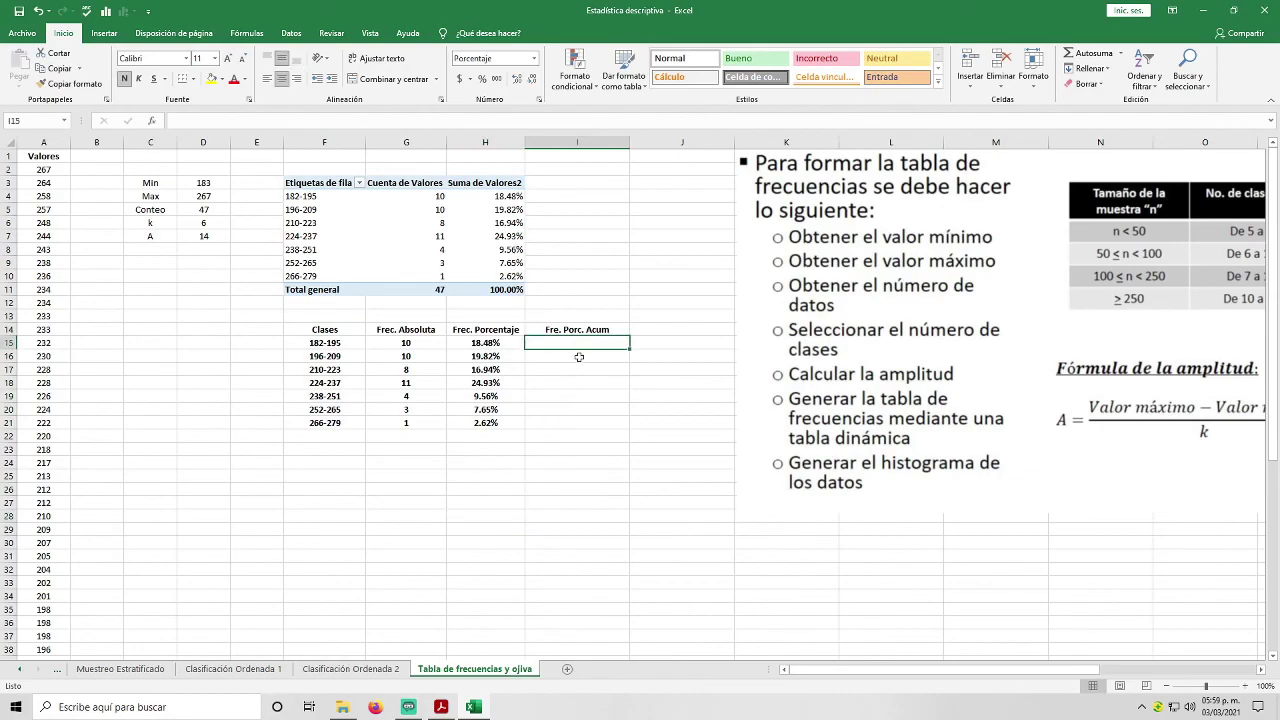
{"action": "type", "text": "="}
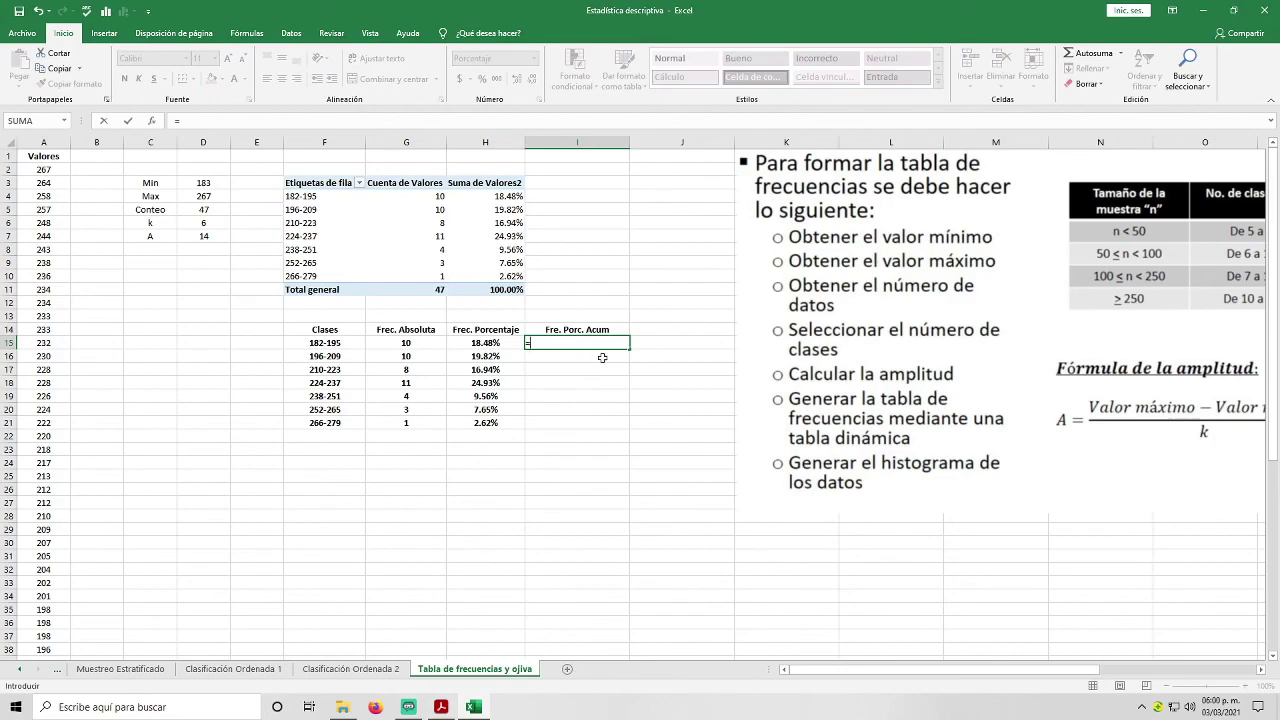
{"action": "type", "text": "sum"}
{"action": "key", "text": "Tab"}
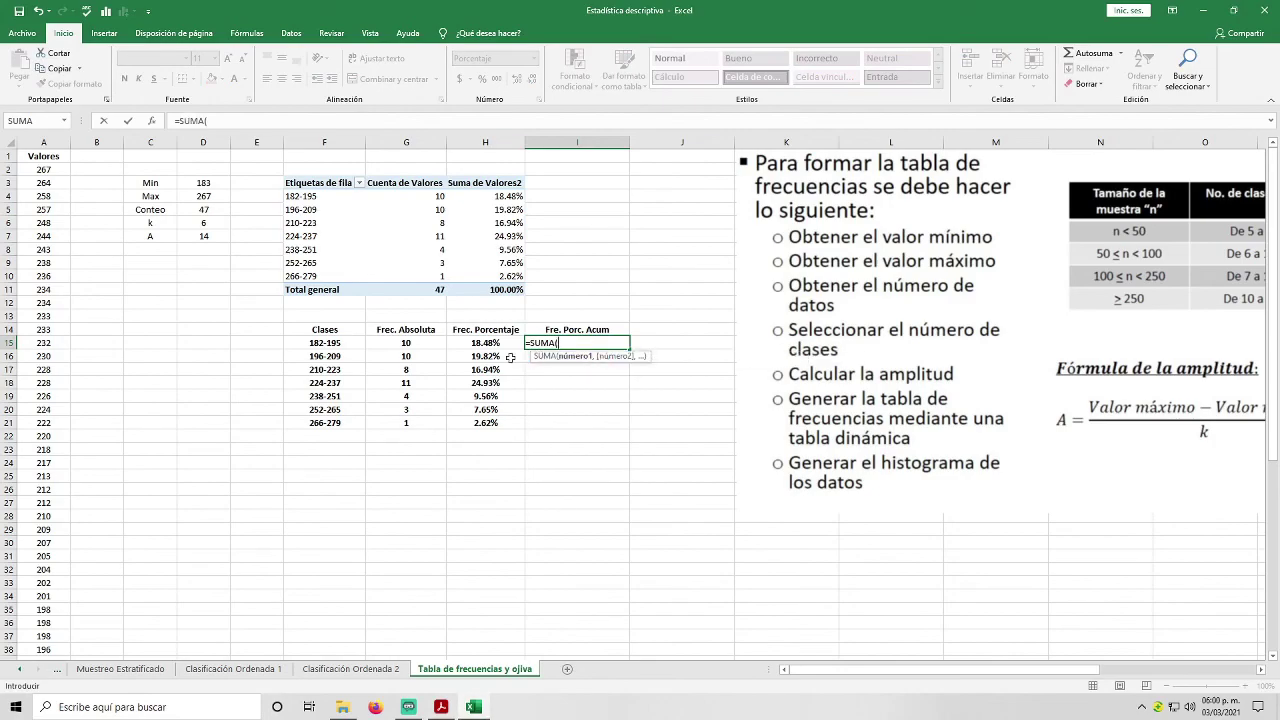
{"action": "left_click", "coordinate": [482, 343]}
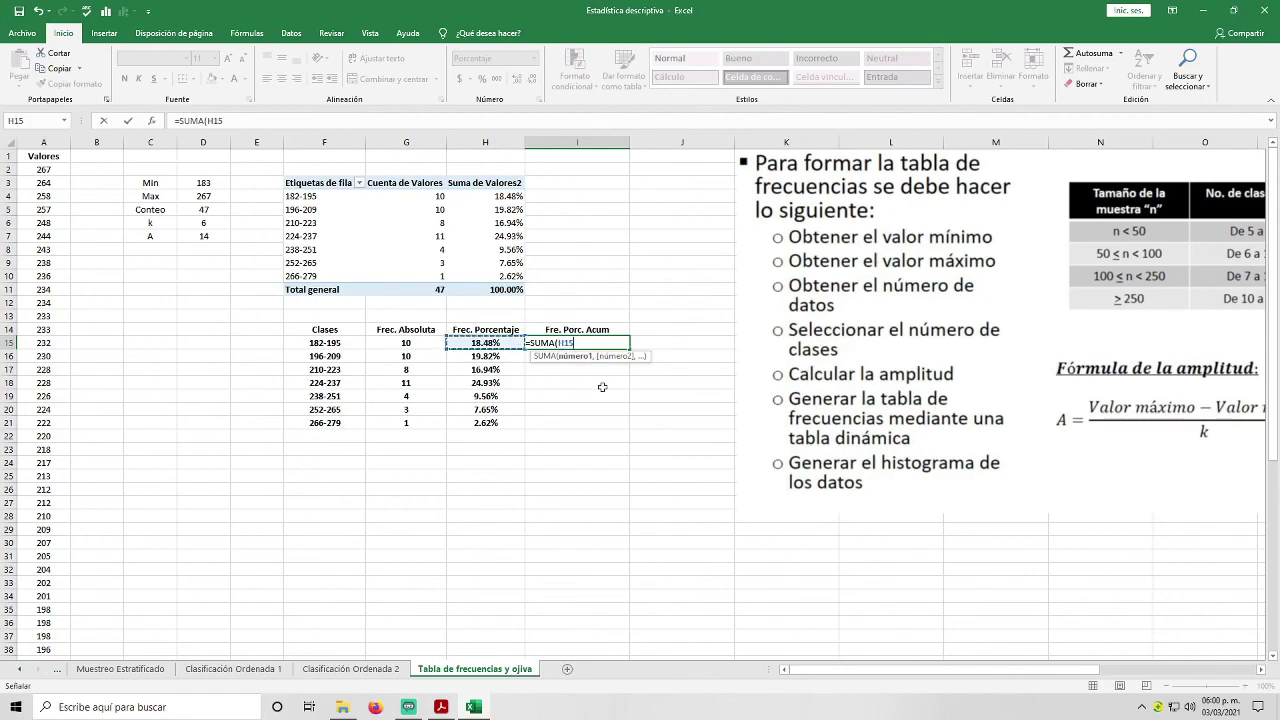
{"action": "key", "text": "F4"}
{"action": "key", "text": "F4"}
{"action": "key", "text": "F4"}
{"action": "key", "text": "F4"}
{"action": "key", "text": "F8"}
{"action": "key", "text": "F8"}
{"action": "key", "text": "BackSpace"}
{"action": "key", "text": "BackSpace"}
{"action": "key", "text": "BackSpace"}
{"action": "key", "text": "F4"}
{"action": "type", "text": ")"}
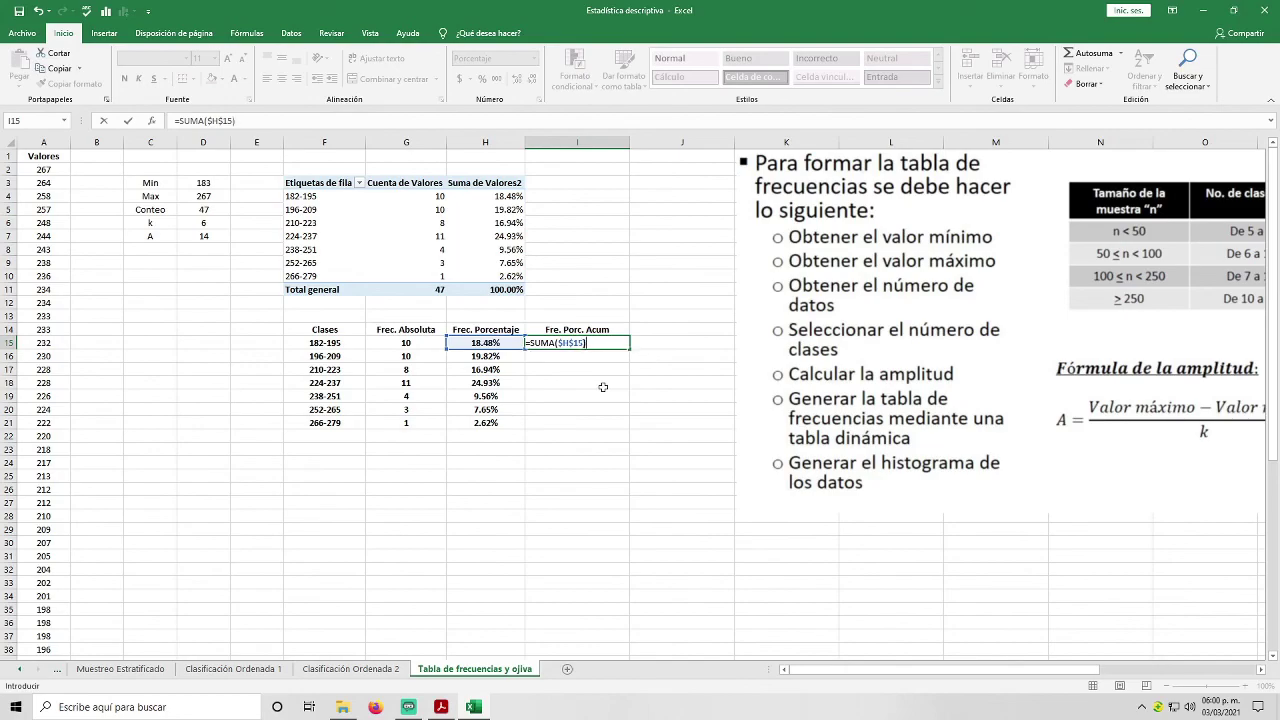
{"action": "key", "text": "Return"}
Step: Extend the sum in I15 to a running range so the formula reads =SUMA($H$15:H15)
{"action": "left_click", "coordinate": [597, 341]}
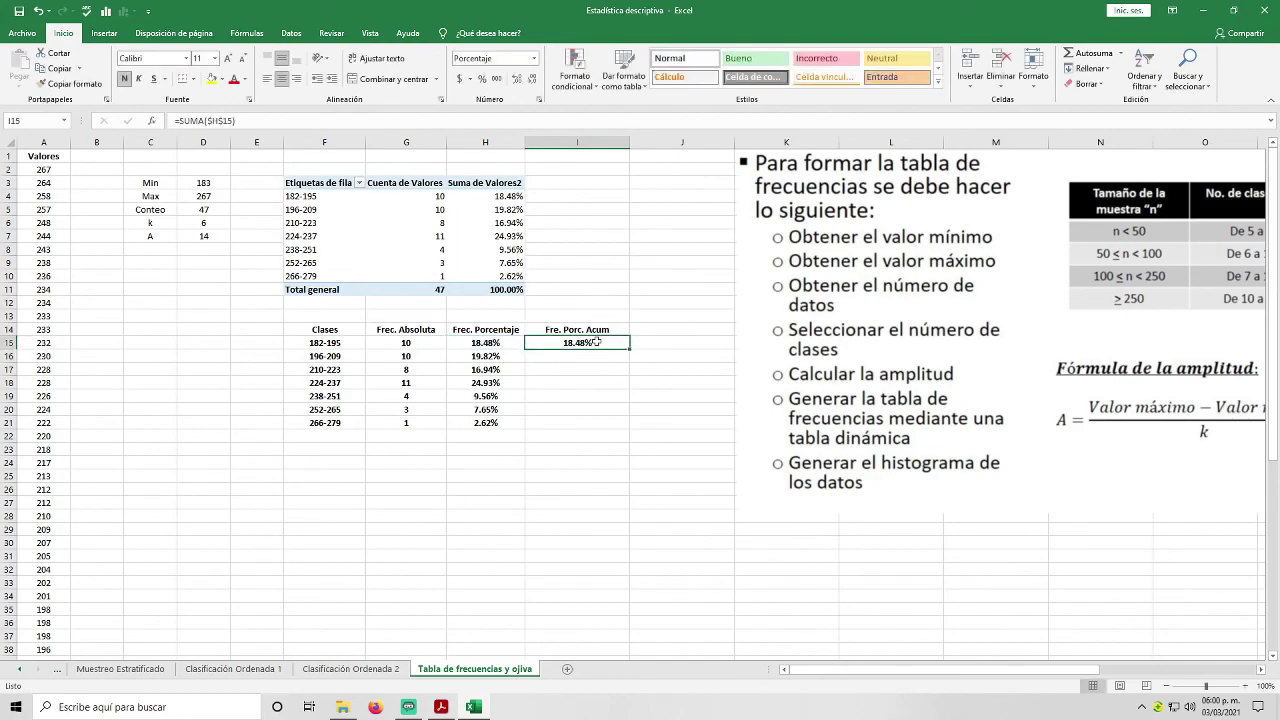
{"action": "left_click", "coordinate": [238, 120]}
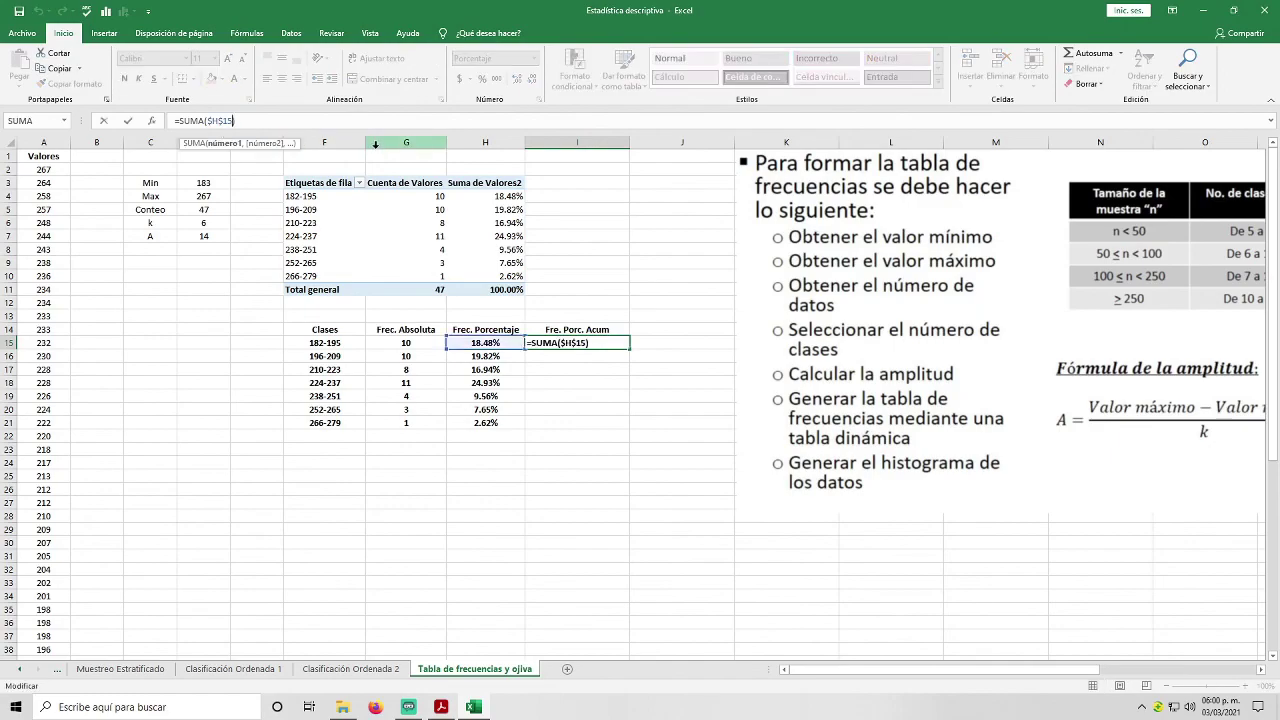
{"action": "type", "text": ":"}
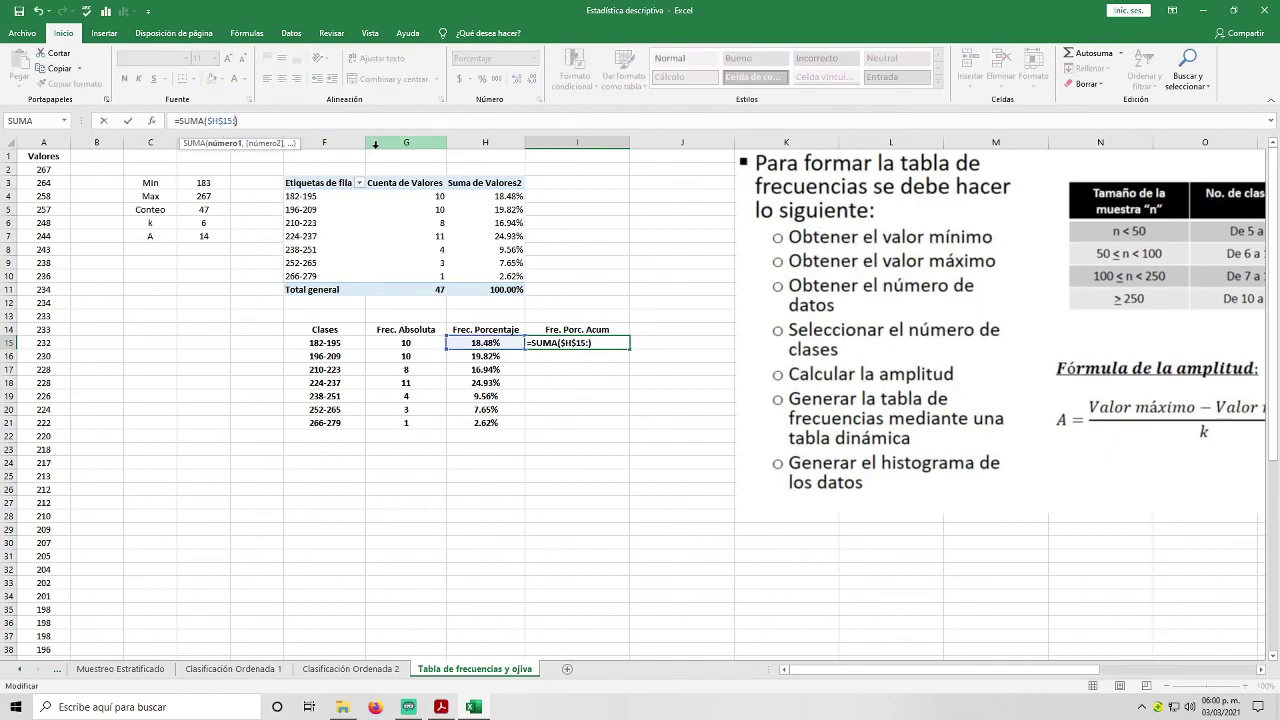
{"action": "left_click", "coordinate": [497, 343]}
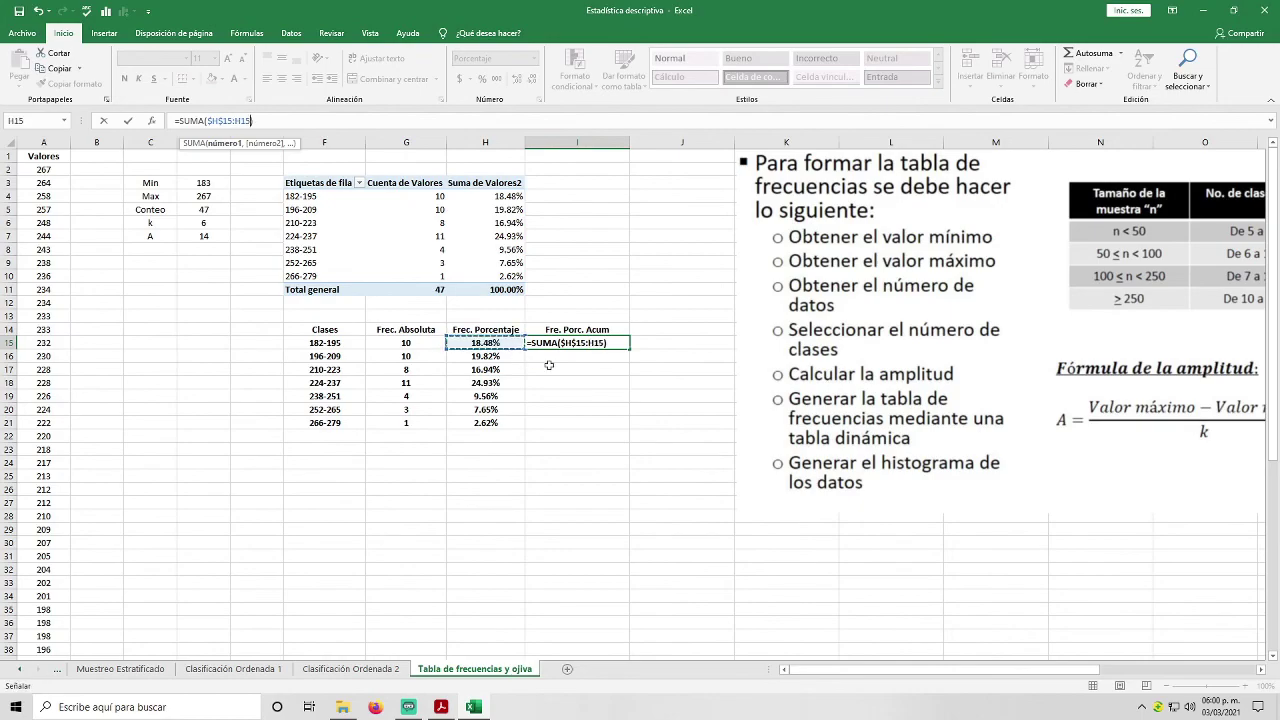
{"action": "key", "text": "Return"}
Step: Fill the cumulative percentage formula from I15 down to I21
{"action": "left_click", "coordinate": [598, 343]}
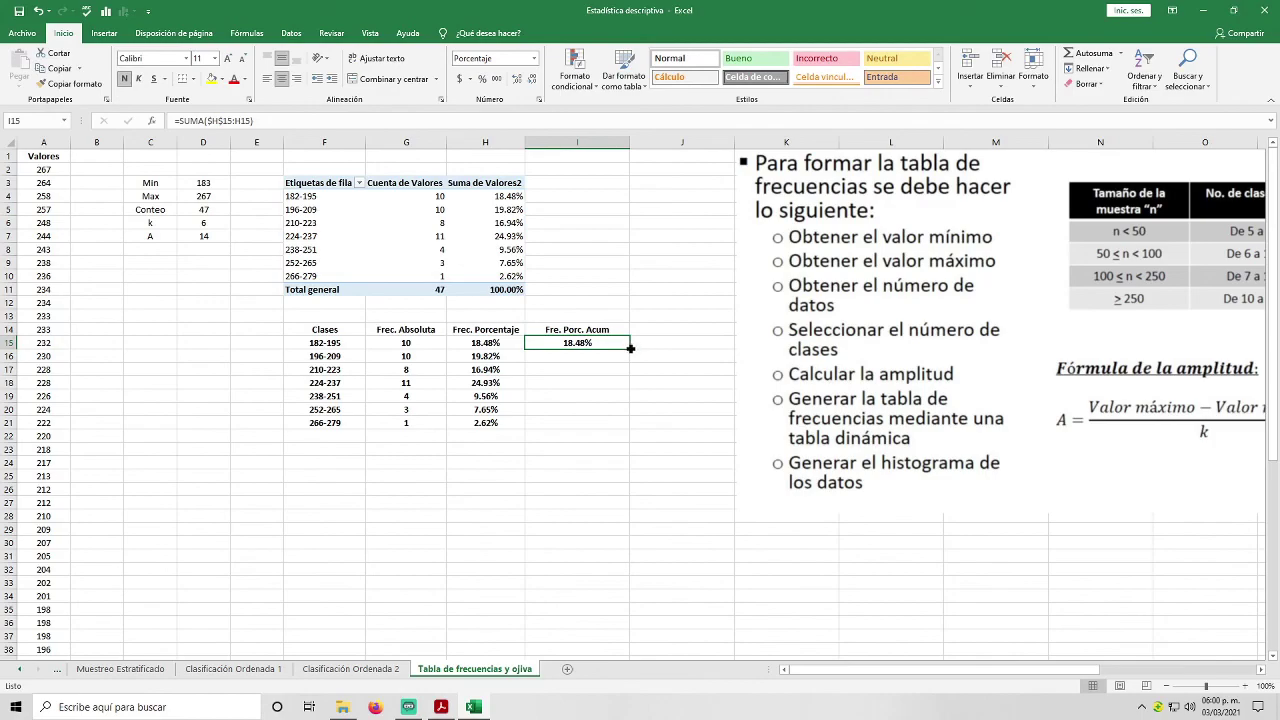
{"action": "double_click", "coordinate": [630, 348]}
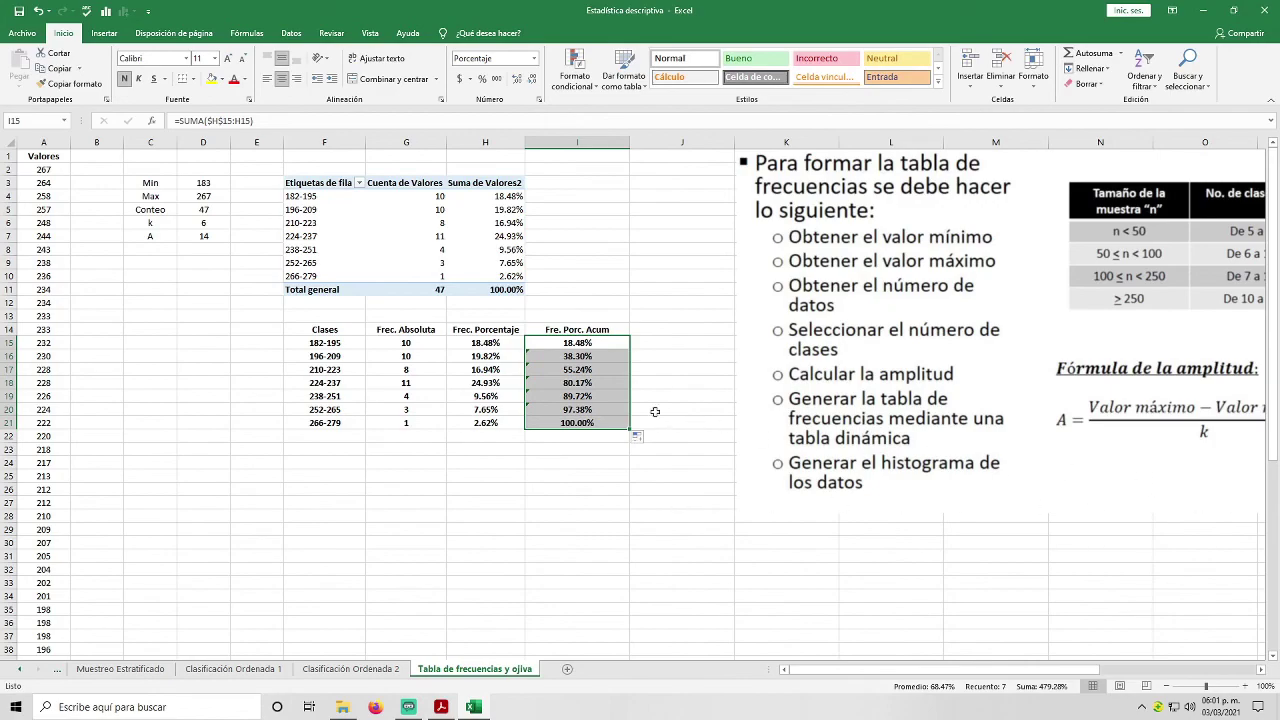
{"action": "left_click", "coordinate": [674, 515]}
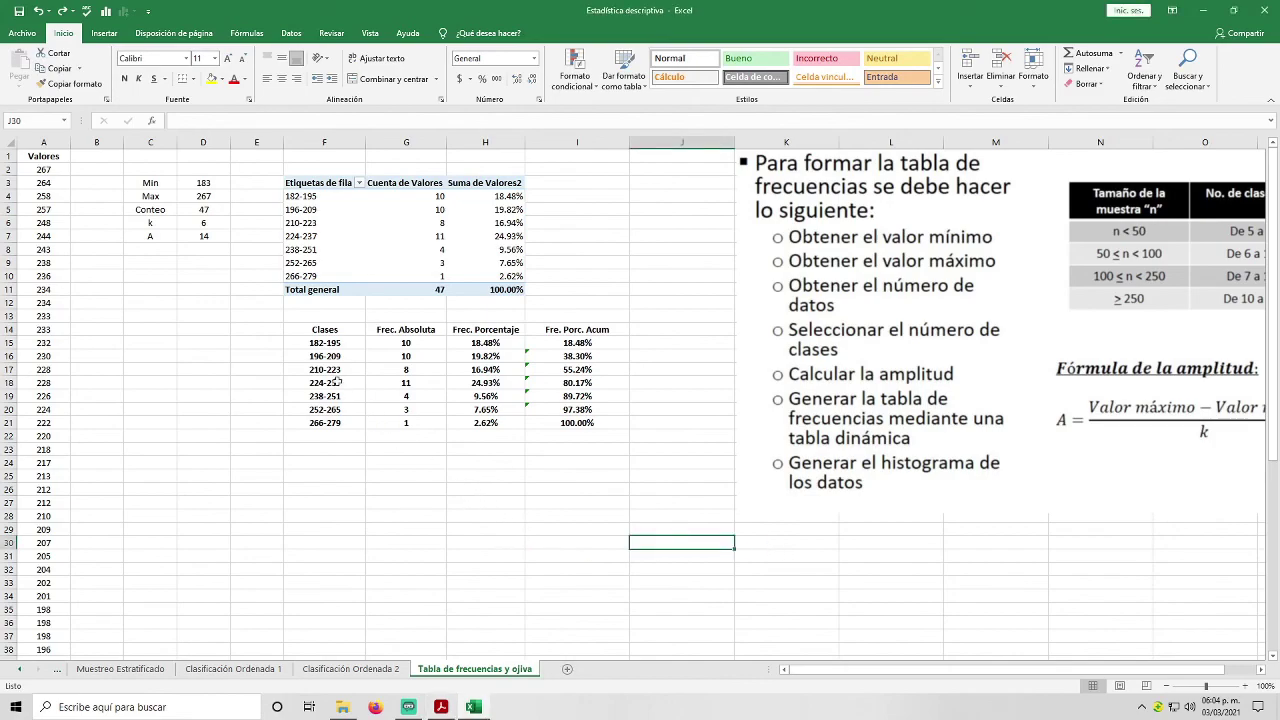
Step: Insert a 2-D clustered column chart of Clases, Frec. Absoluta and Fre. Porc. Acum (F14:G21 and I14:I21) and place it just below the table
{"action": "left_click", "coordinate": [325, 331]}
{"action": "left_click_drag", "start_coordinate": [325, 331], "coordinate": [403, 420]}
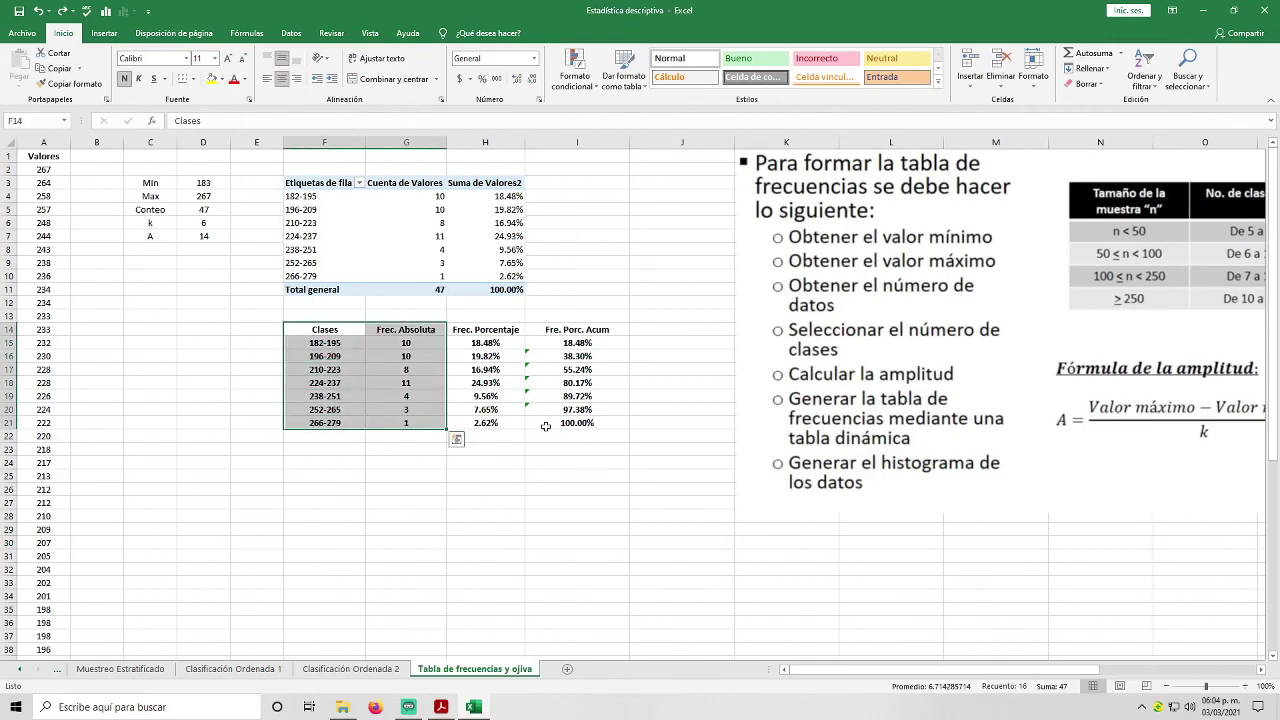
{"action": "left_click_drag", "start_coordinate": [587, 327], "coordinate": [591, 422]}
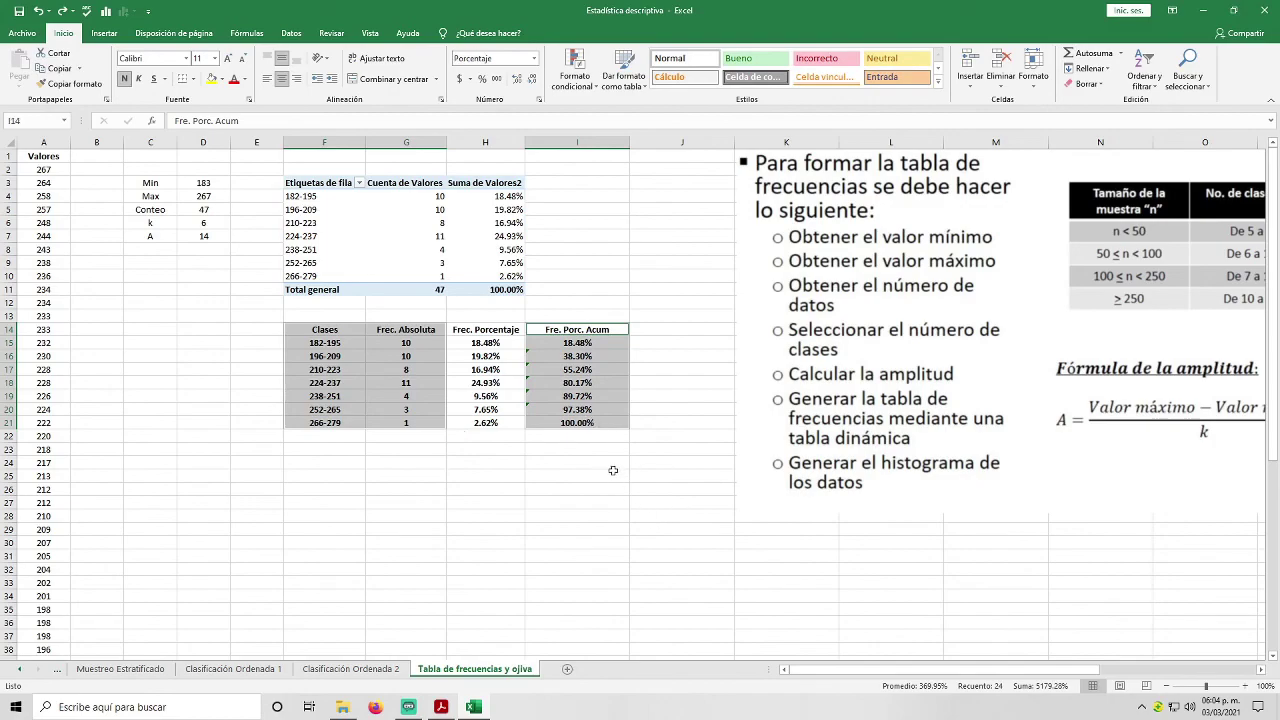
{"action": "left_click", "coordinate": [112, 36]}
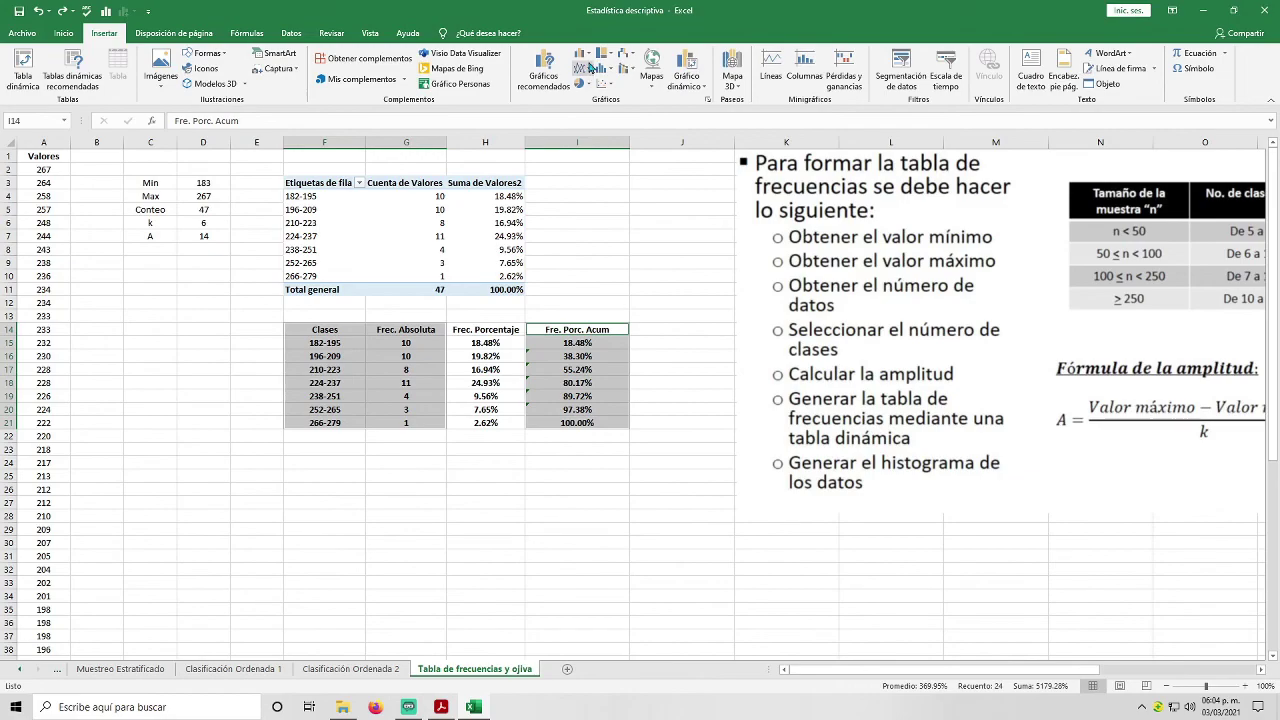
{"action": "left_click", "coordinate": [589, 57]}
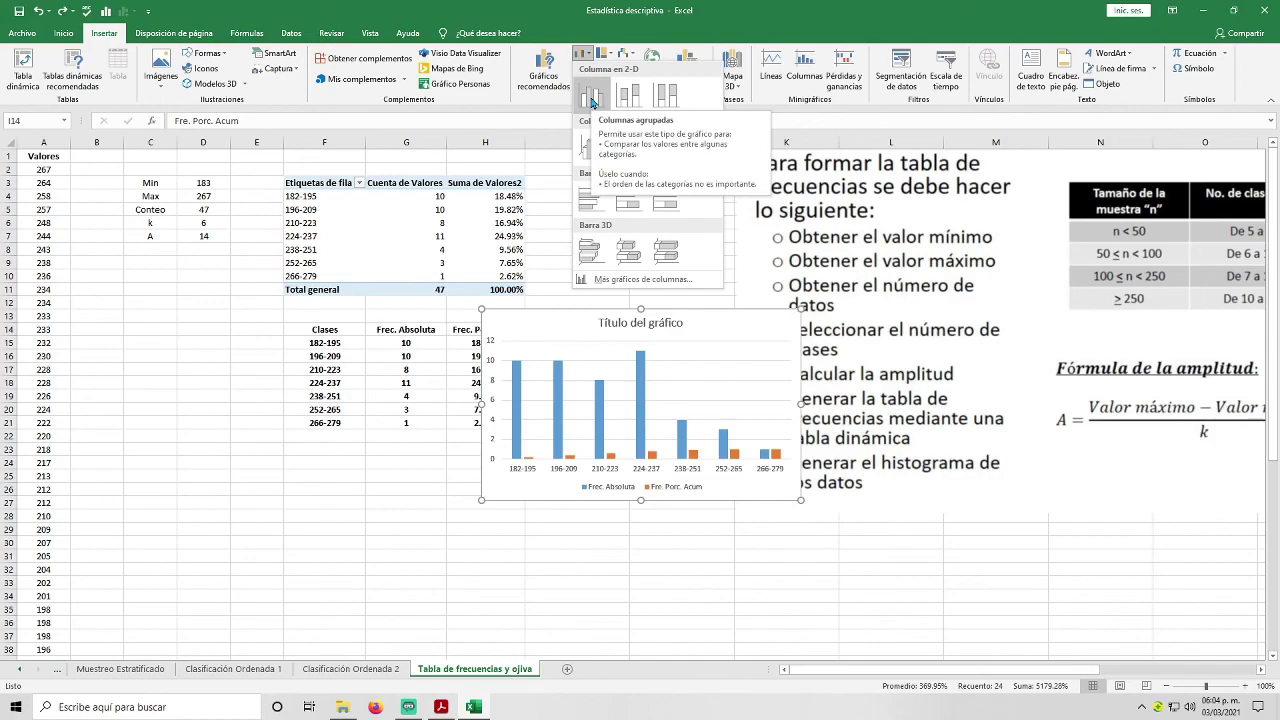
{"action": "left_click", "coordinate": [591, 101]}
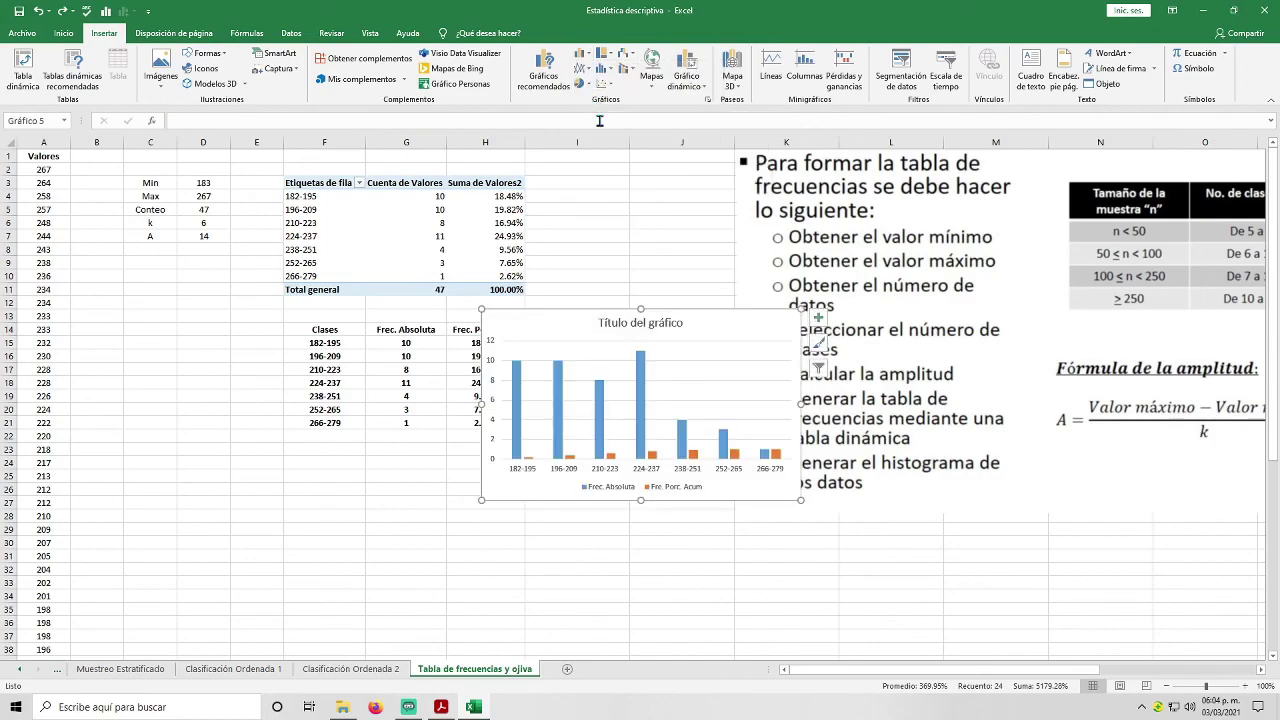
{"action": "left_click_drag", "start_coordinate": [703, 334], "coordinate": [539, 452]}
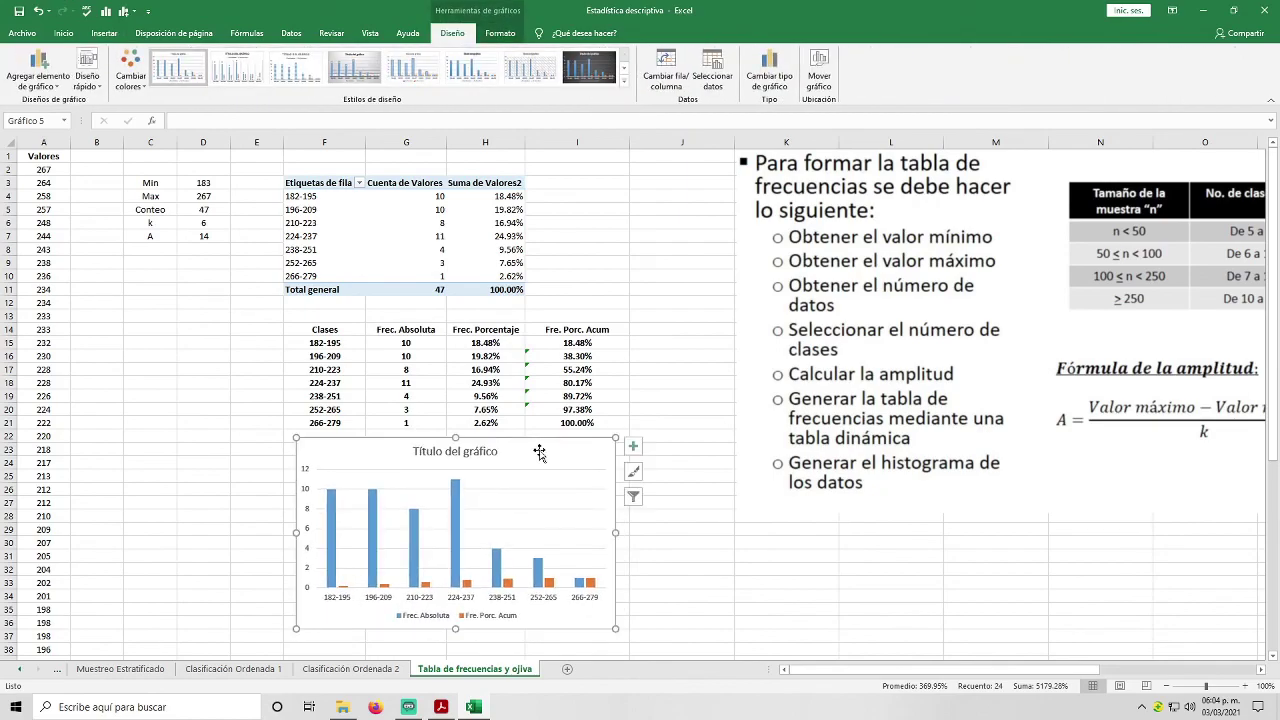
Step: Change the chart title to Histograma y ojiva
{"action": "left_click", "coordinate": [491, 452]}
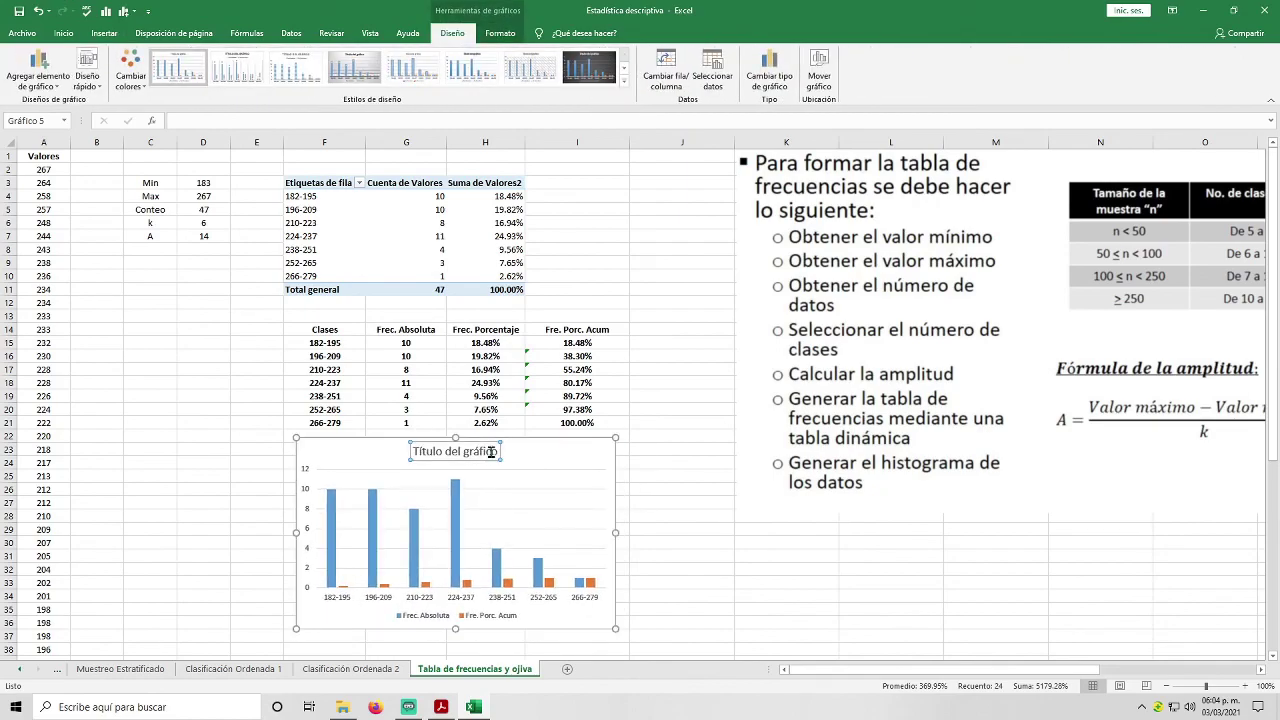
{"action": "triple_click", "coordinate": [491, 452]}
{"action": "type", "text": "Histograma y ojiva"}
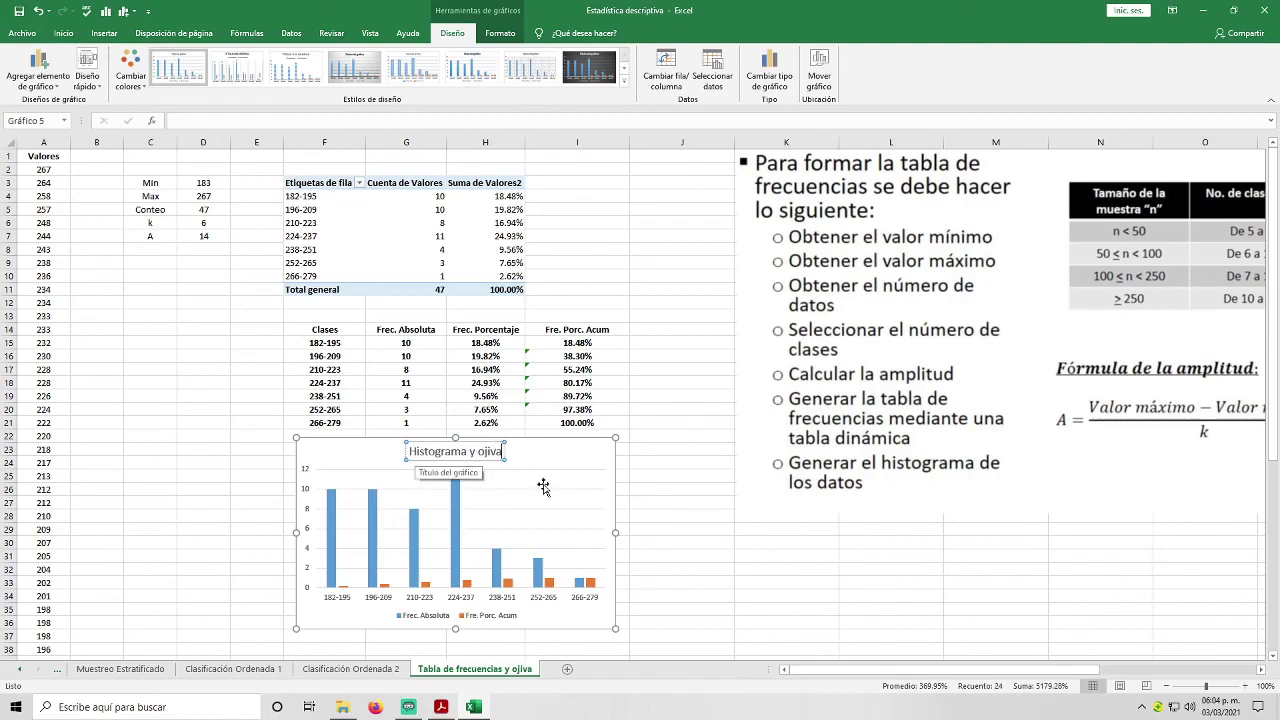
{"action": "left_click", "coordinate": [666, 541]}
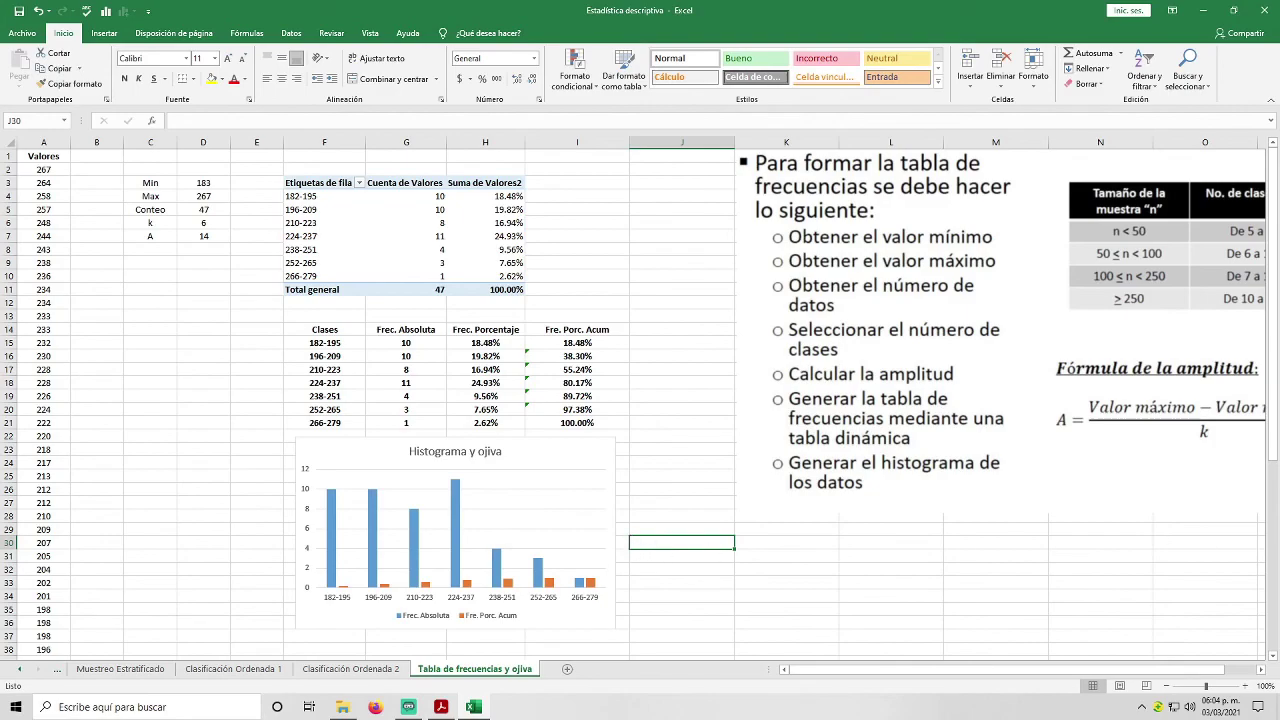
Step: Change the chart to a combined type with Frec. Absoluta as clustered columns and Fre. Porc. Acum as a line on the secondary axis
{"action": "left_click", "coordinate": [524, 458]}
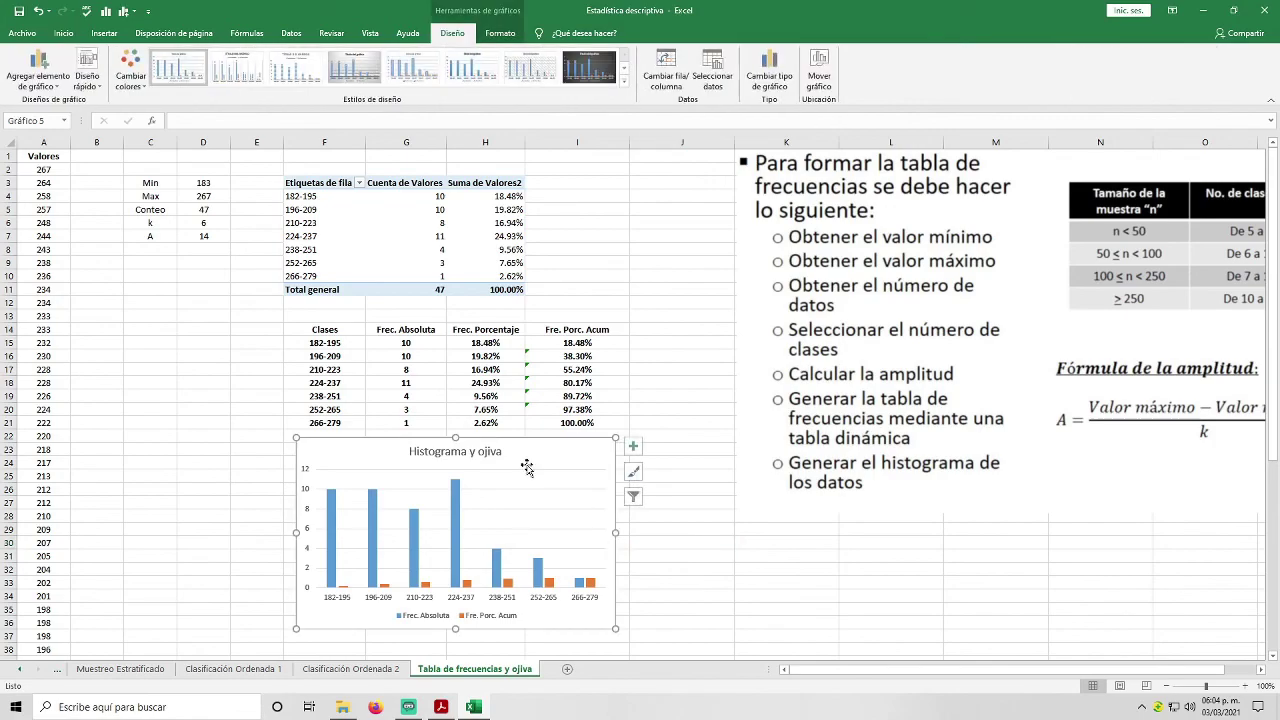
{"action": "right_click", "coordinate": [480, 514]}
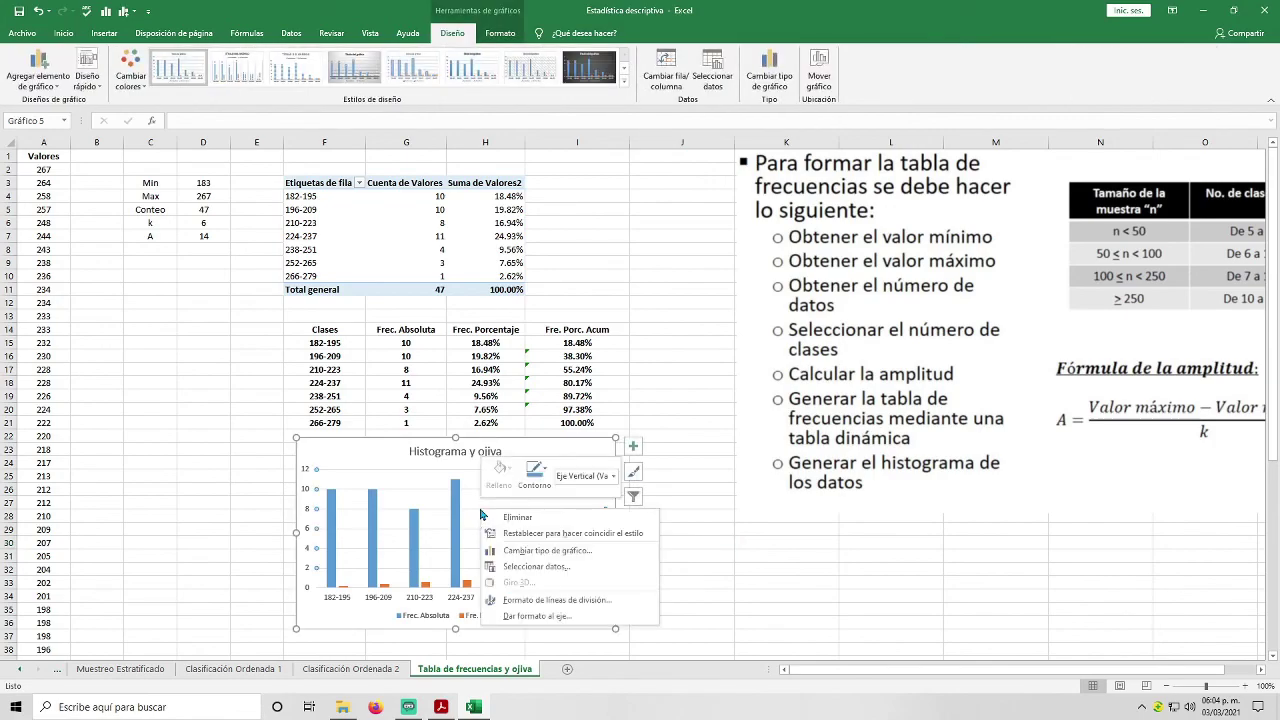
{"action": "left_click", "coordinate": [513, 555]}
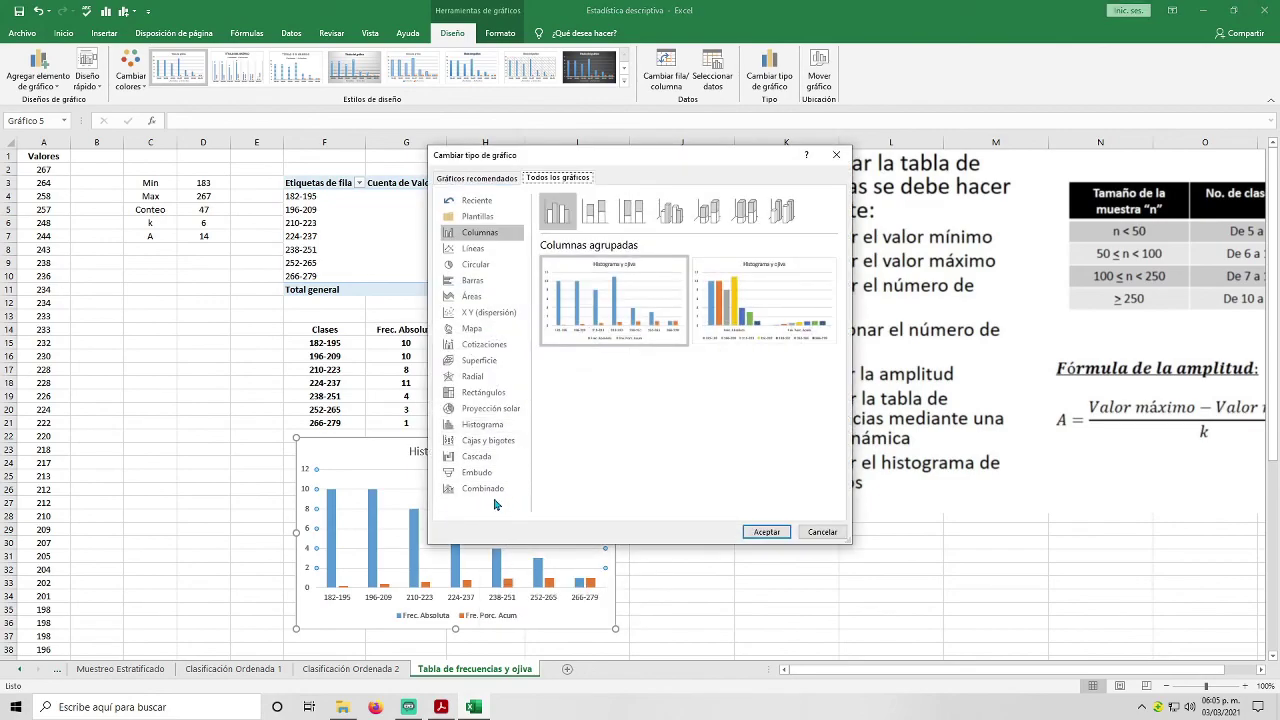
{"action": "left_click", "coordinate": [487, 490]}
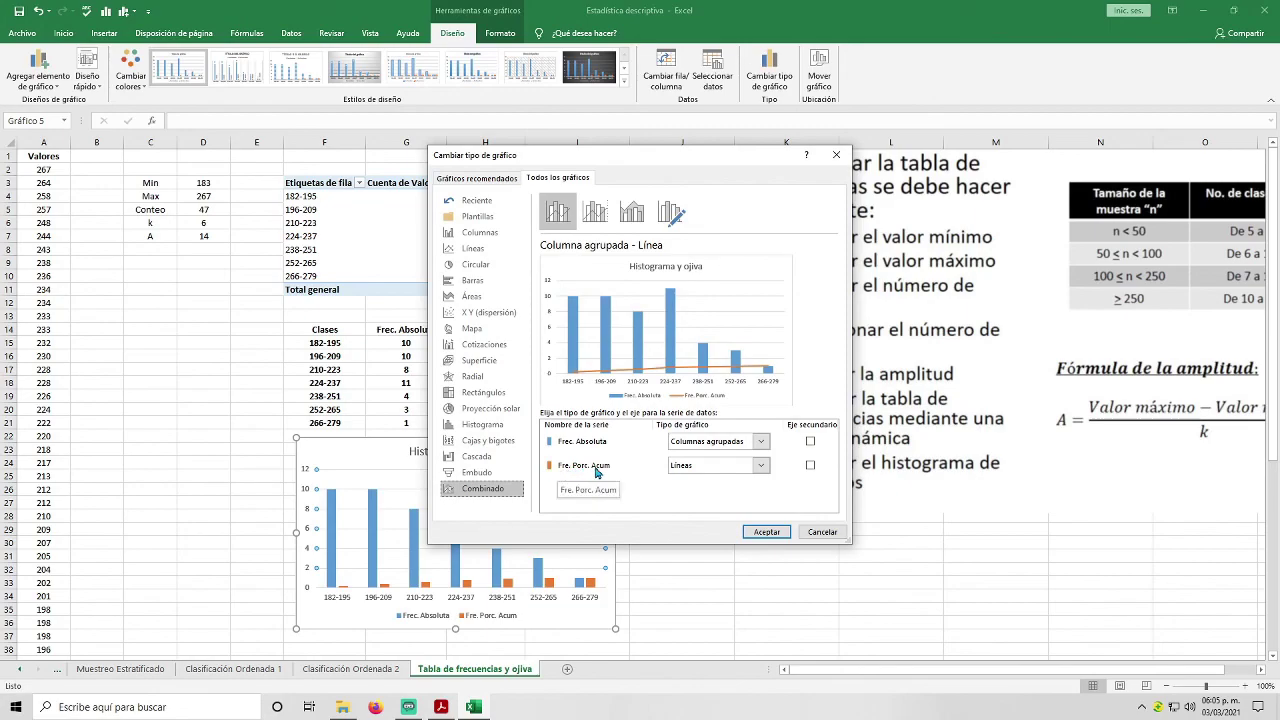
{"action": "left_click", "coordinate": [810, 465]}
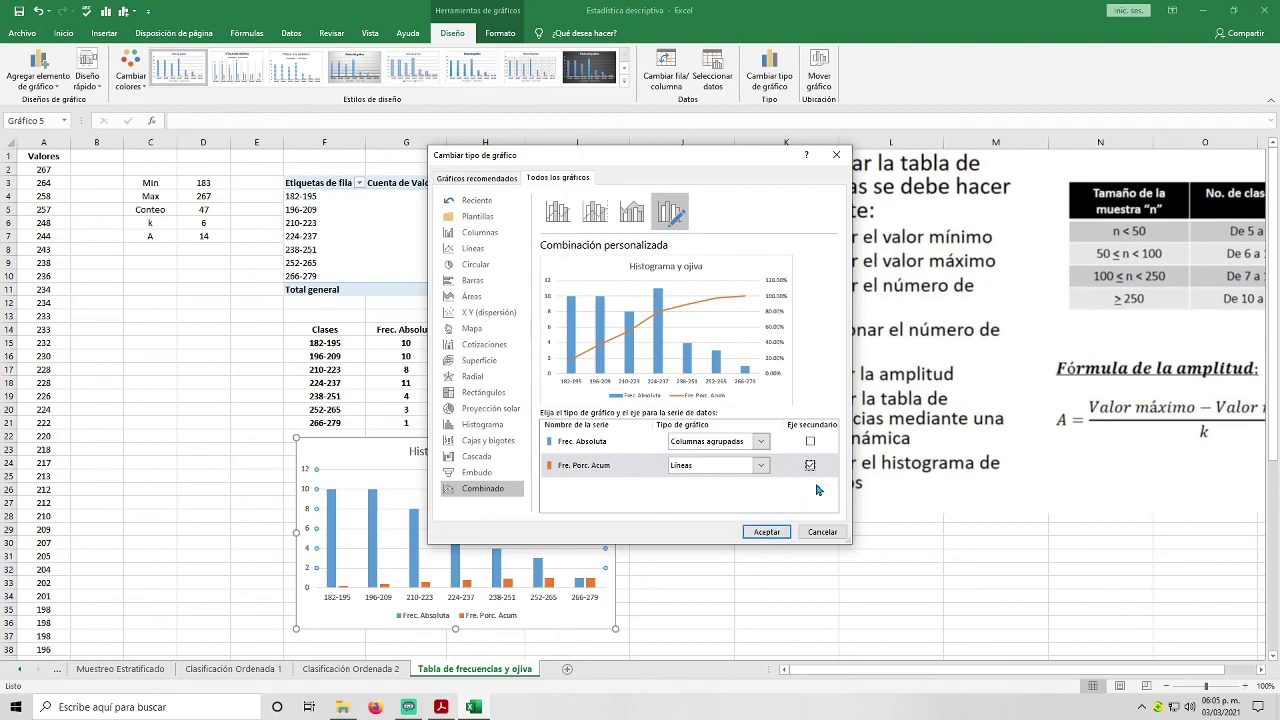
{"action": "left_click", "coordinate": [768, 532]}
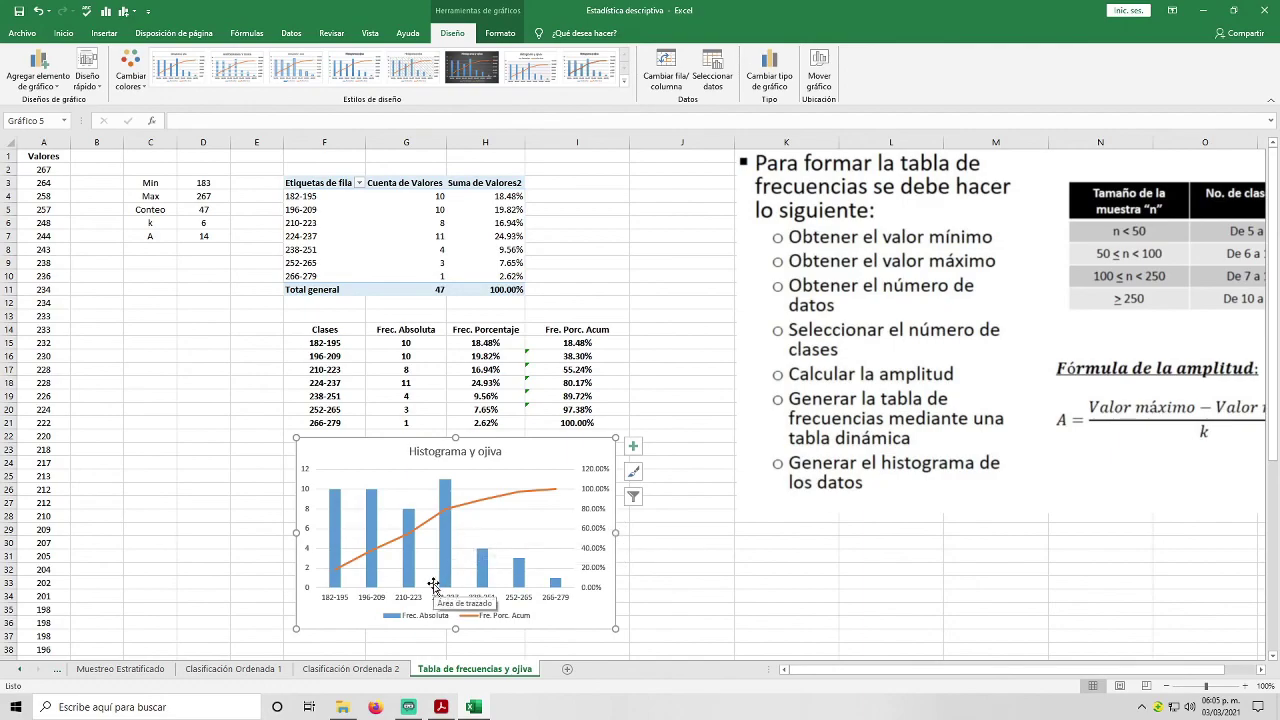
{"action": "left_click", "coordinate": [330, 600]}
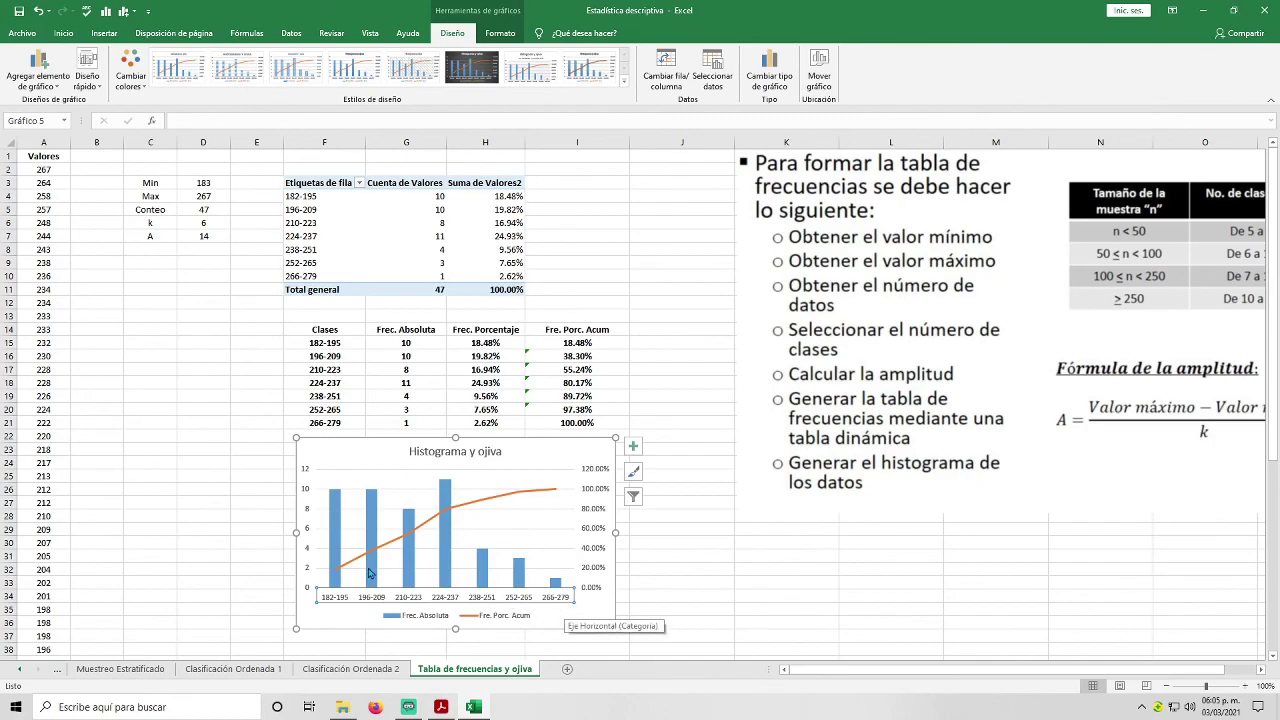
{"action": "mouse_move", "coordinate": [372, 487]}
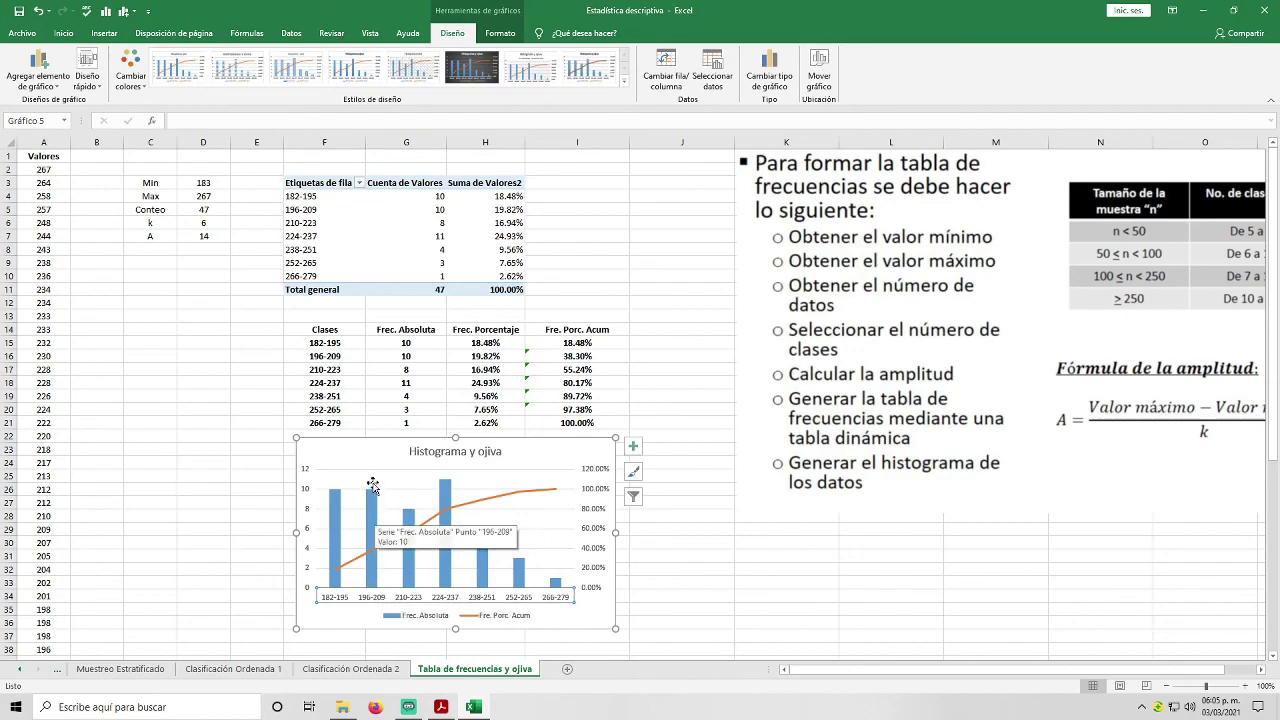
{"action": "mouse_move", "coordinate": [368, 563]}
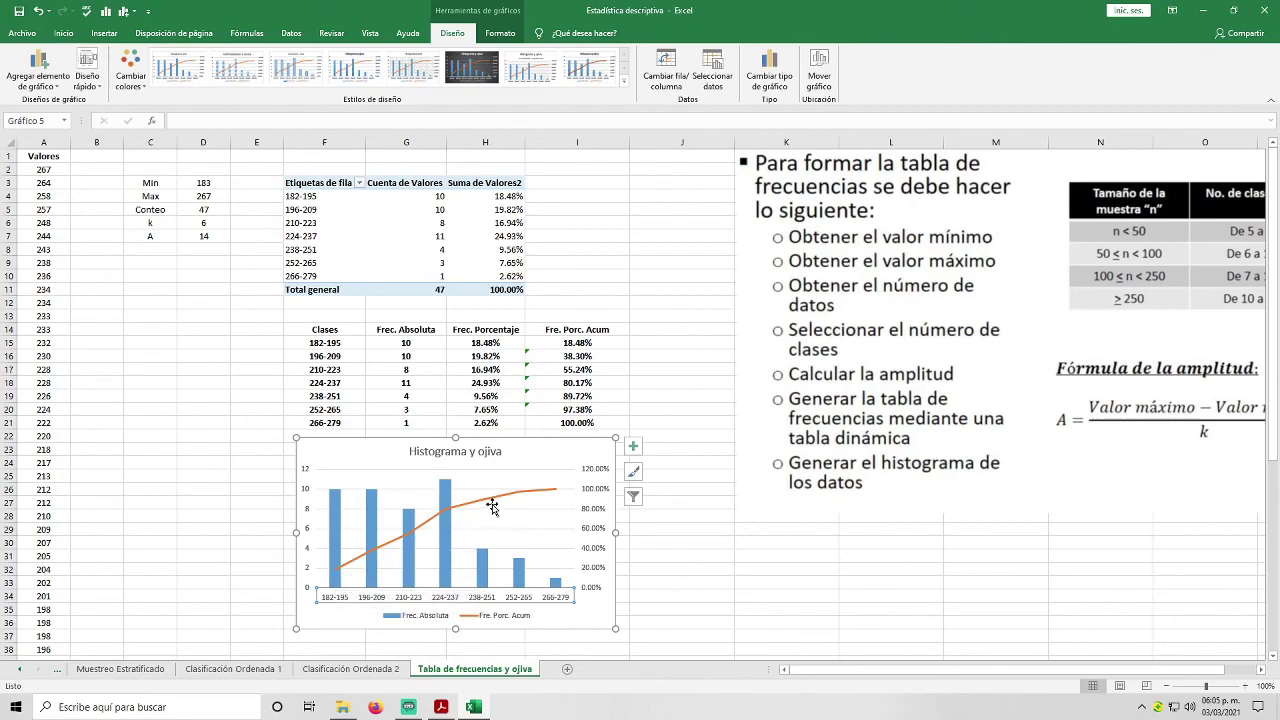
{"action": "mouse_move", "coordinate": [540, 493]}
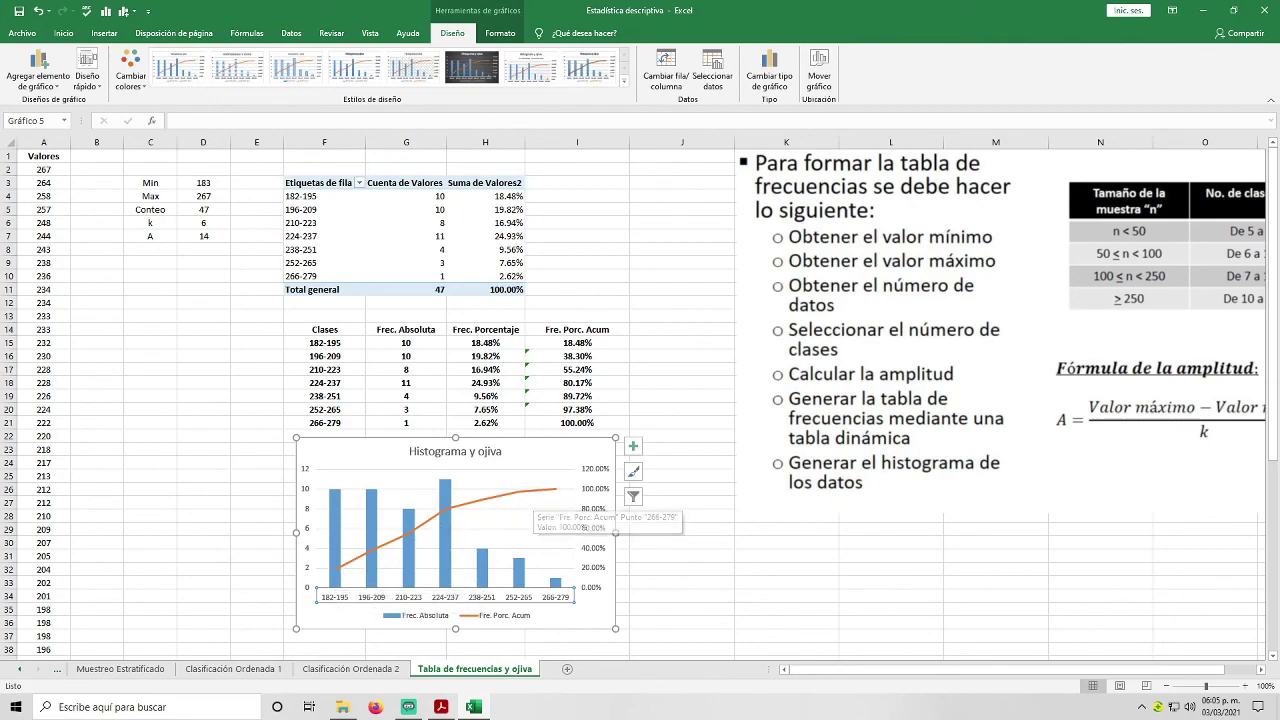
{"action": "key", "text": "F10"}
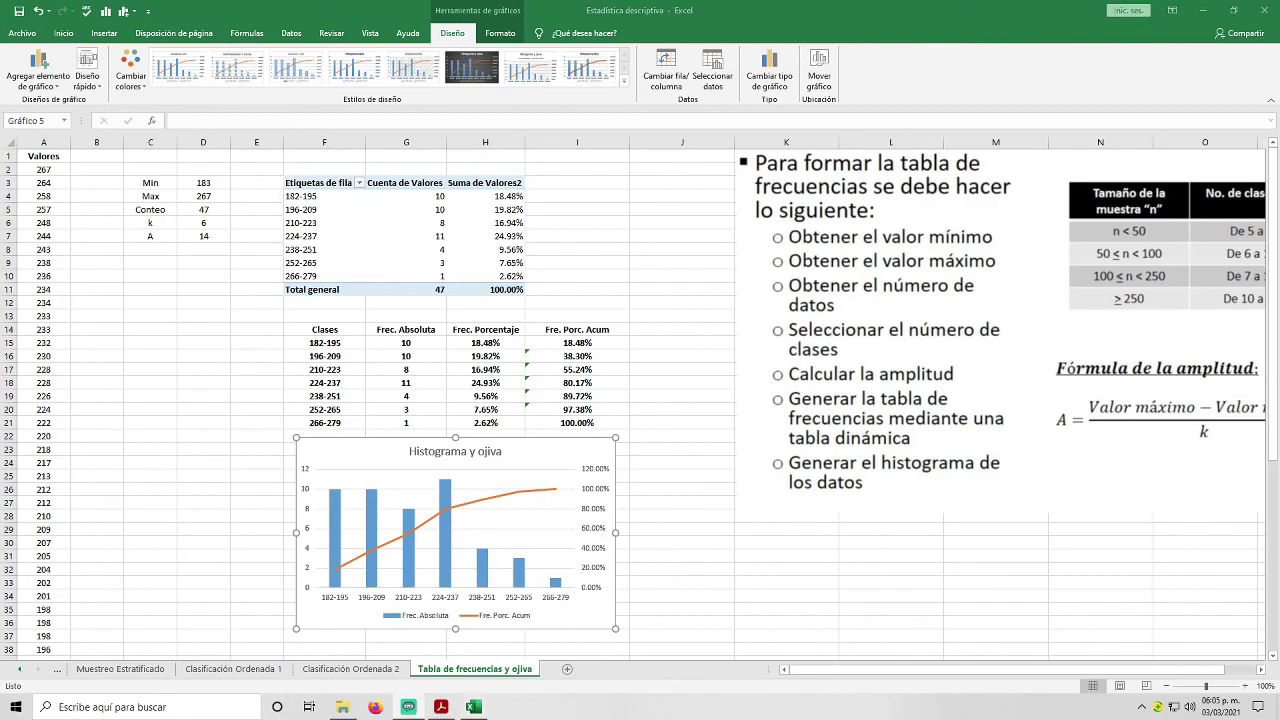